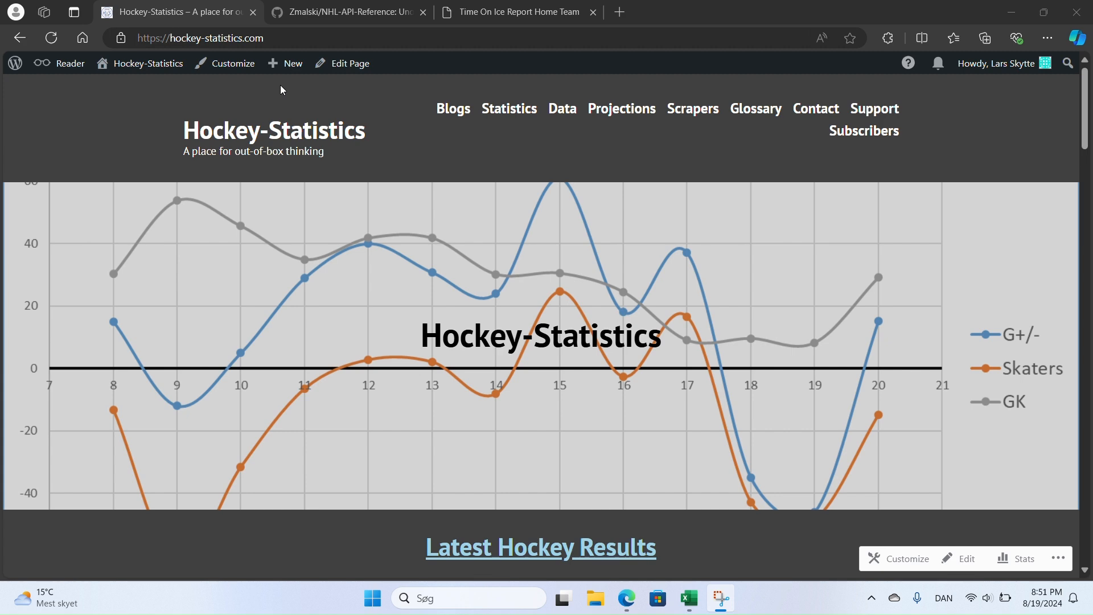
# Switch to the Excel workbook Video01_Getting_NHLData_by_Date and open the ShiftData query for editing in Power Query Editor.
pyautogui.scroll(-6, 281, 91)
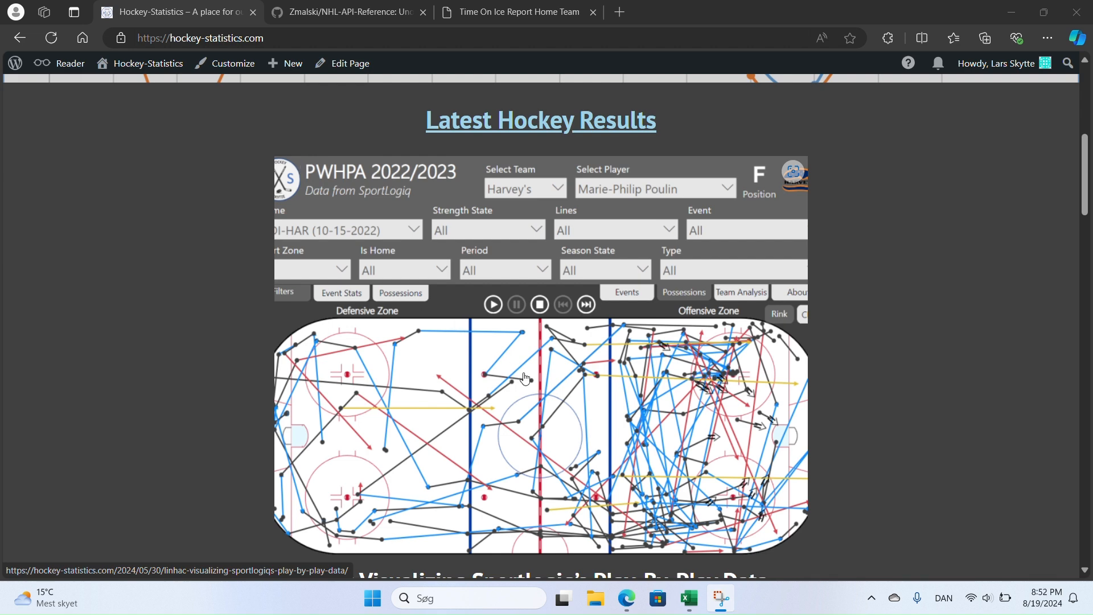
pyautogui.click(689, 597)
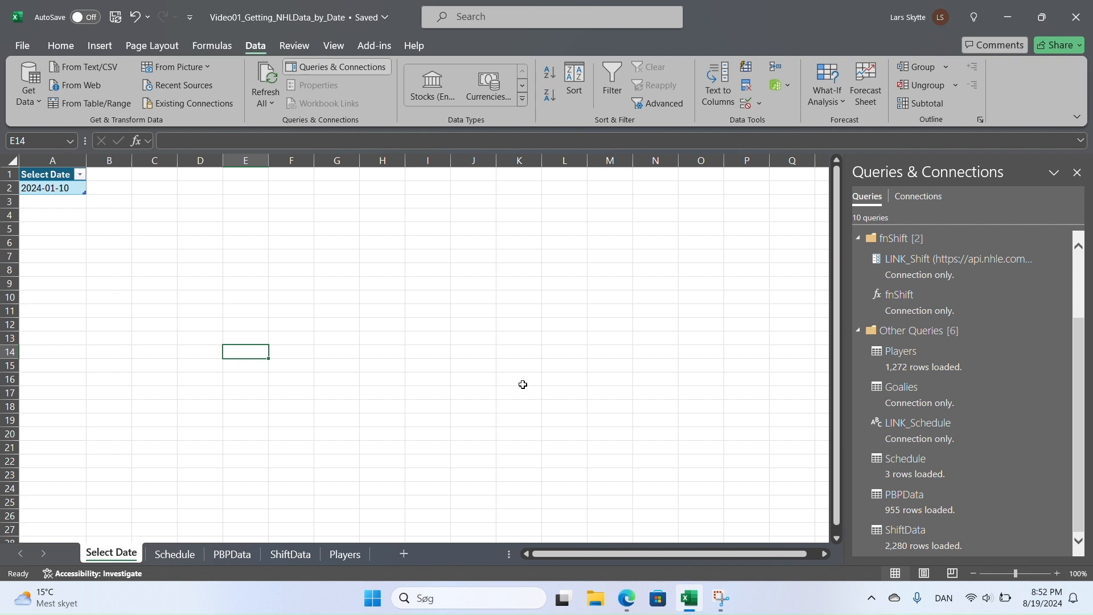
pyautogui.click(55, 195)
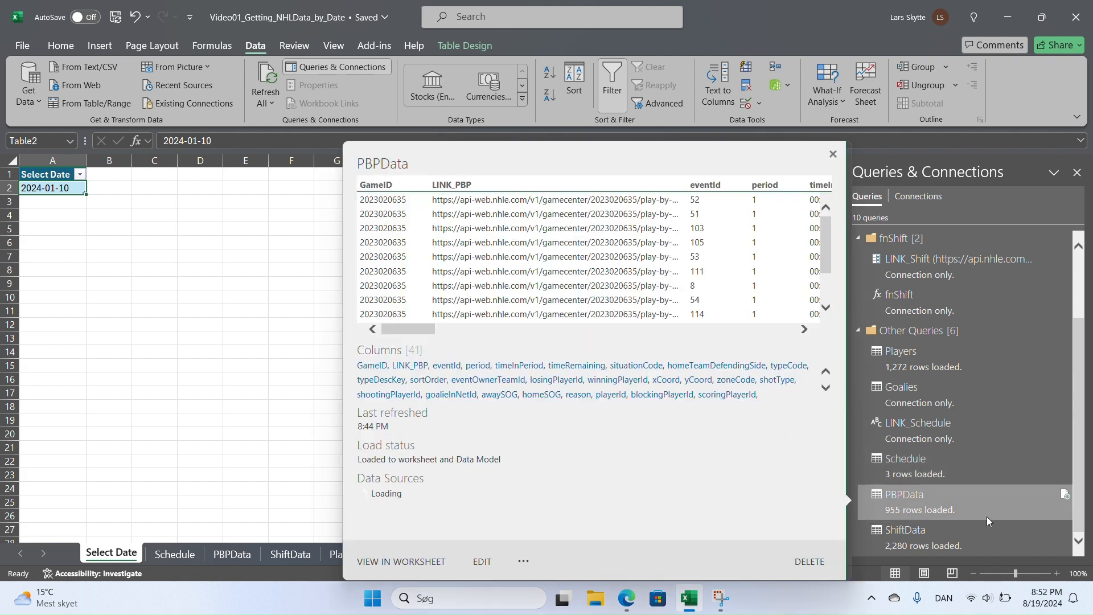
pyautogui.moveTo(987, 537)
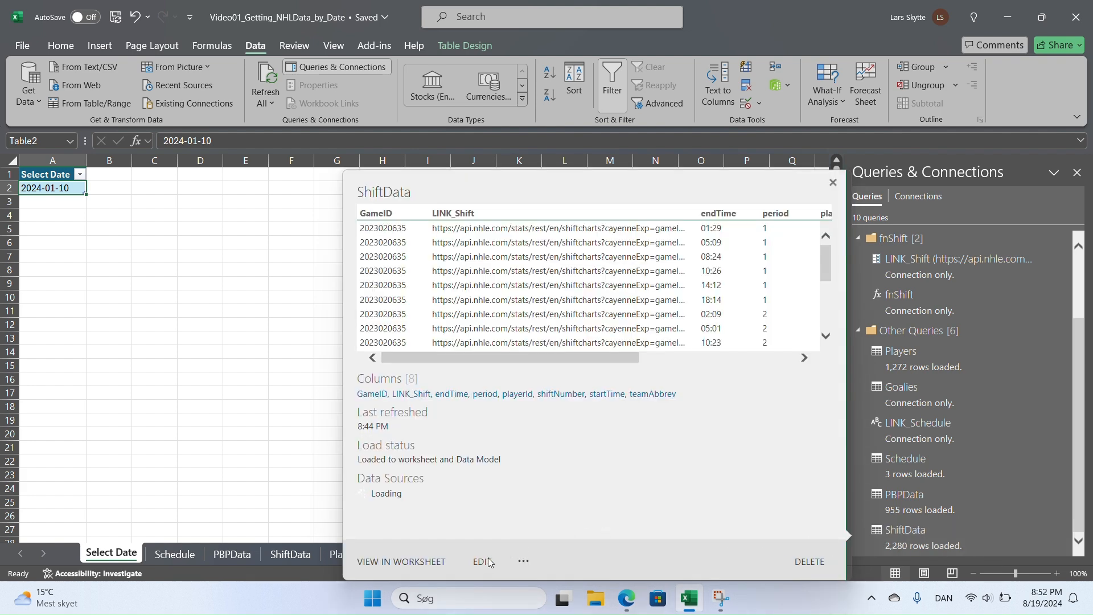
pyautogui.click(484, 561)
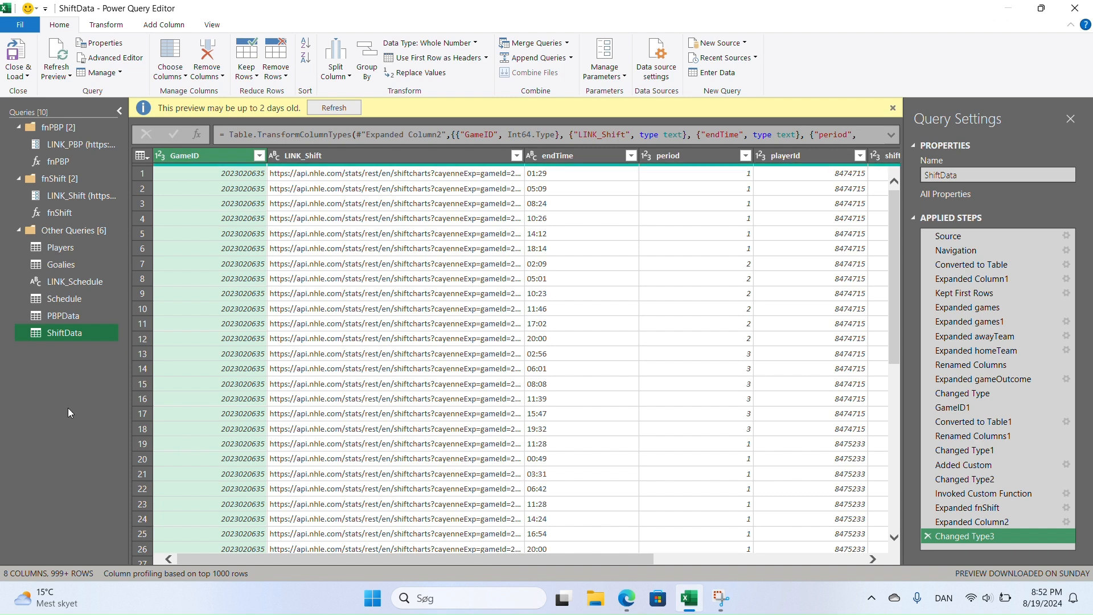
# Switch to the browser's Time On Ice report and load the away team's version by changing the address ending to TV020002.HTM.
pyautogui.click(636, 596)
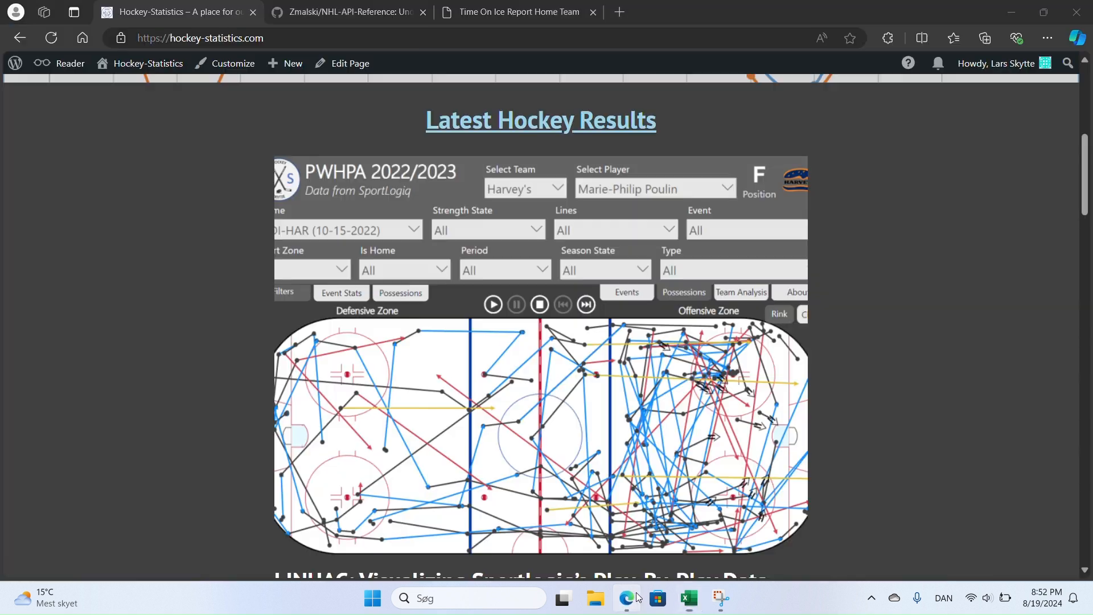
pyautogui.click(447, 12)
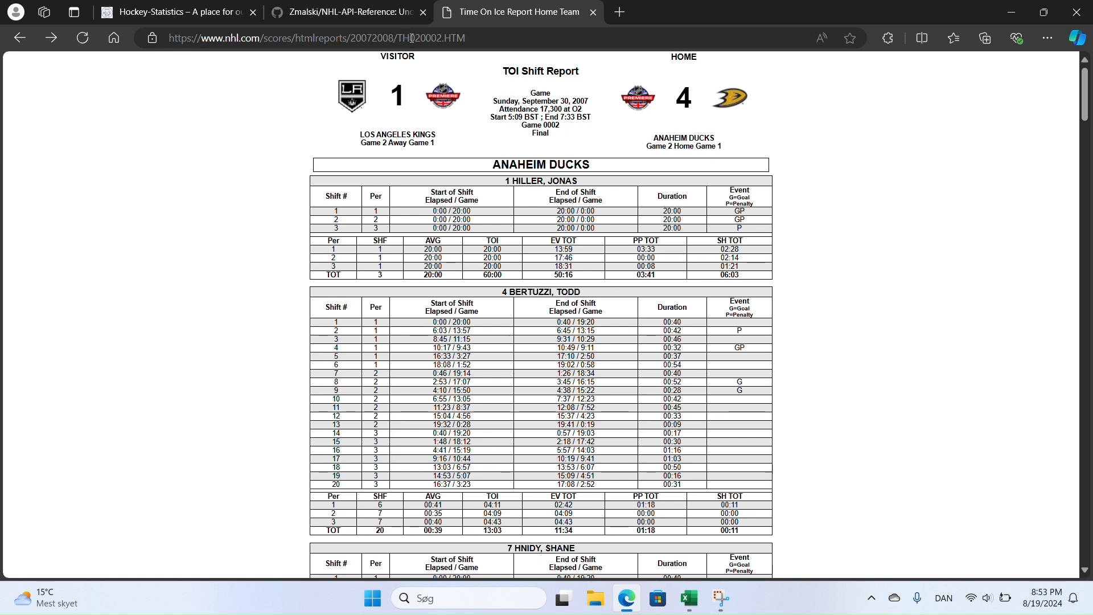
pyautogui.moveTo(409, 37); pyautogui.dragTo(442, 39)
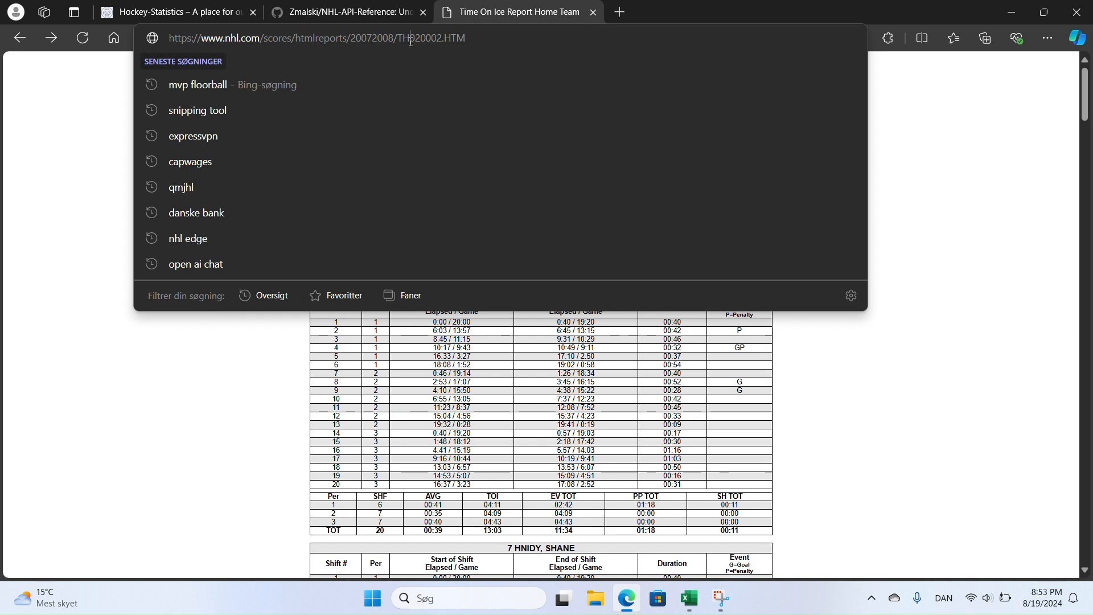
pyautogui.press('Left')
pyautogui.press('BackSpace')
pyautogui.write('V')
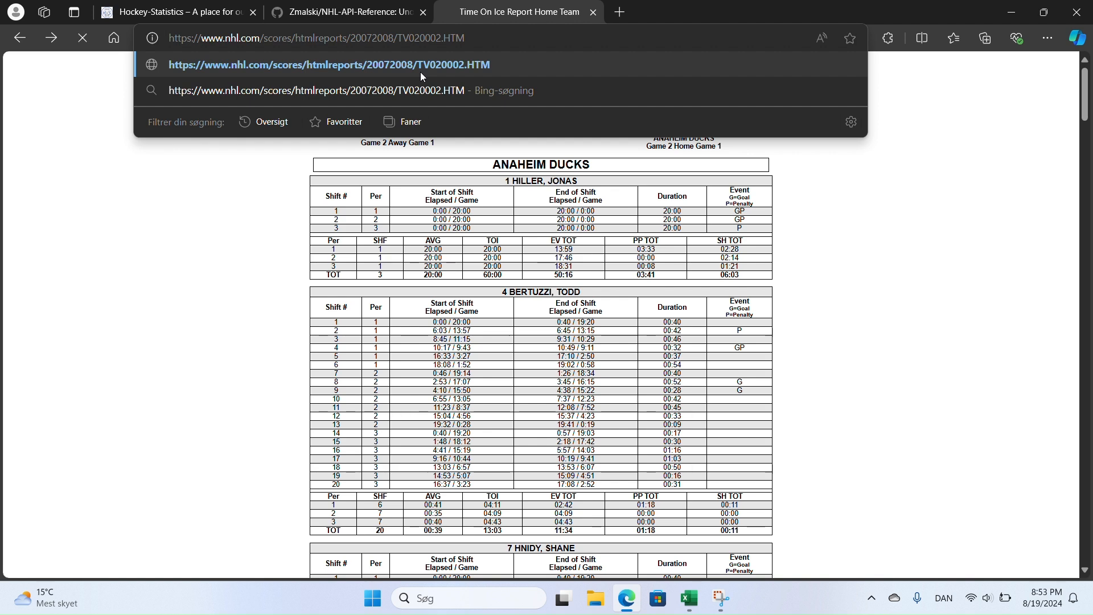
pyautogui.press('Return')
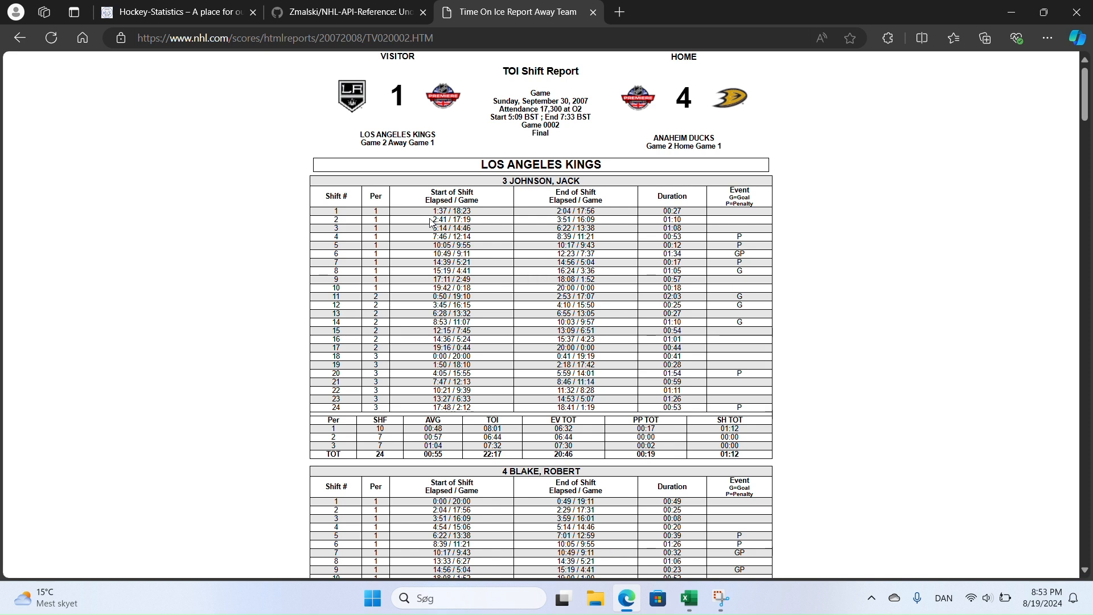
pyautogui.click(393, 38)
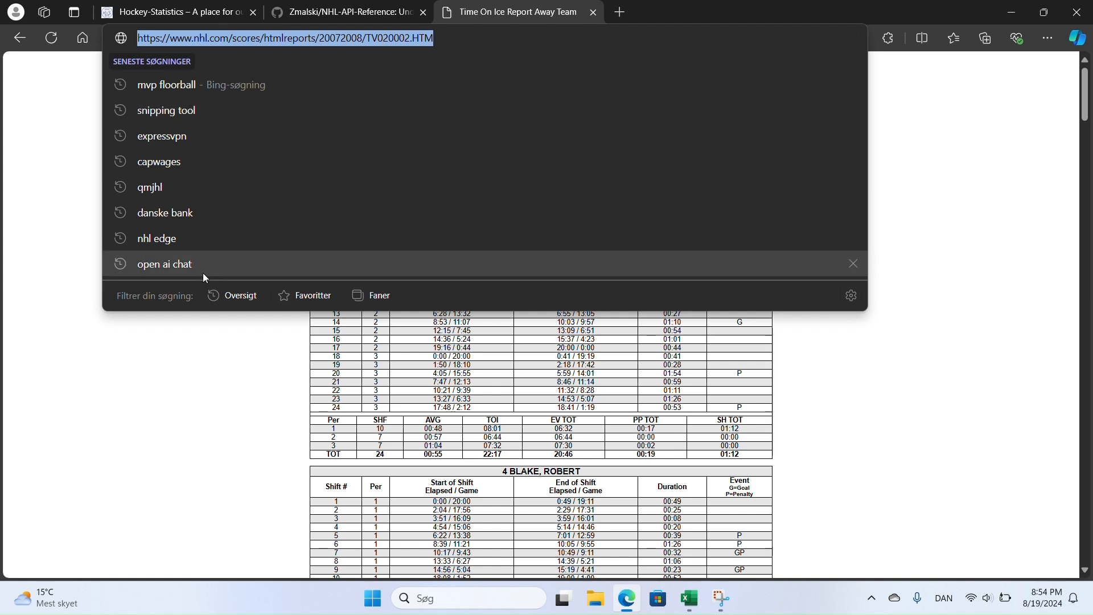
pyautogui.click(251, 367)
# Switch back to Power Query Editor, duplicate the Schedule query and rename the copy ShiftDataHTML.
pyautogui.click(689, 597)
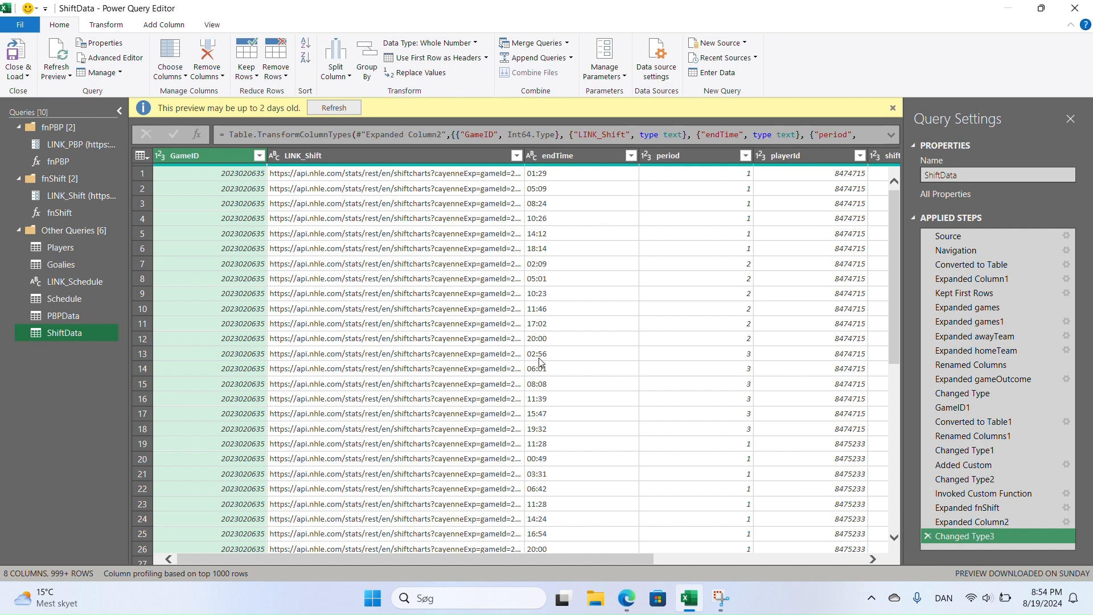
pyautogui.click(67, 294)
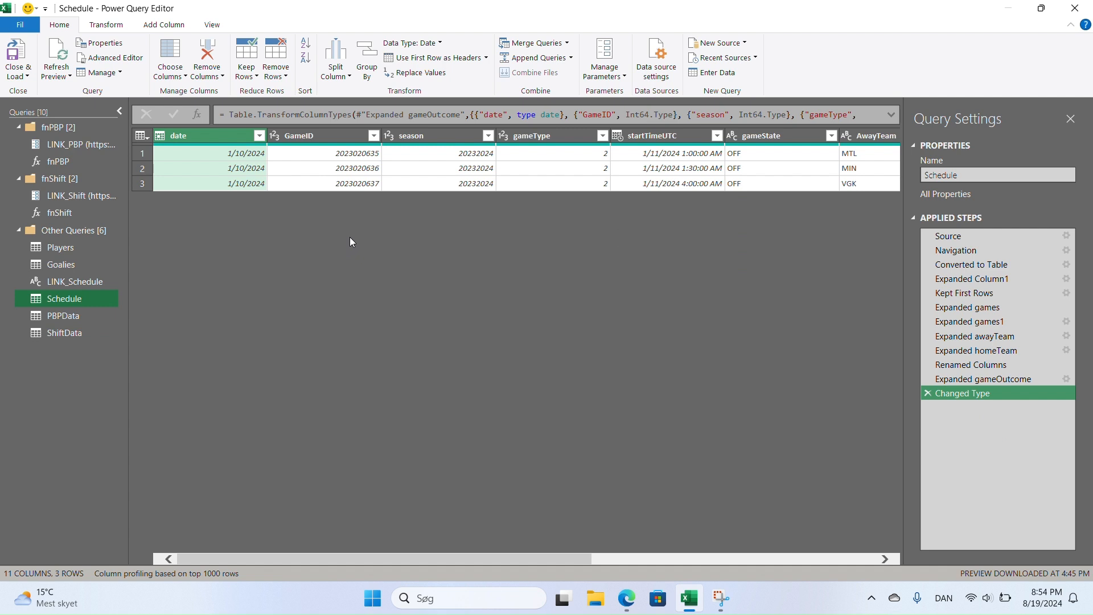
pyautogui.rightClick(61, 299)
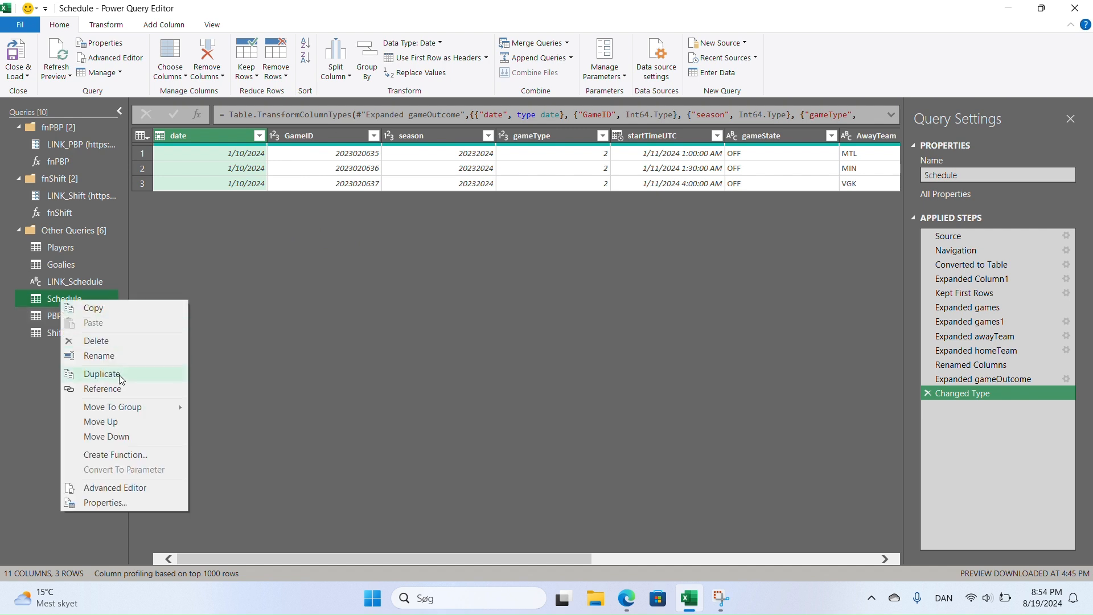
pyautogui.click(102, 373)
pyautogui.doubleClick(83, 350)
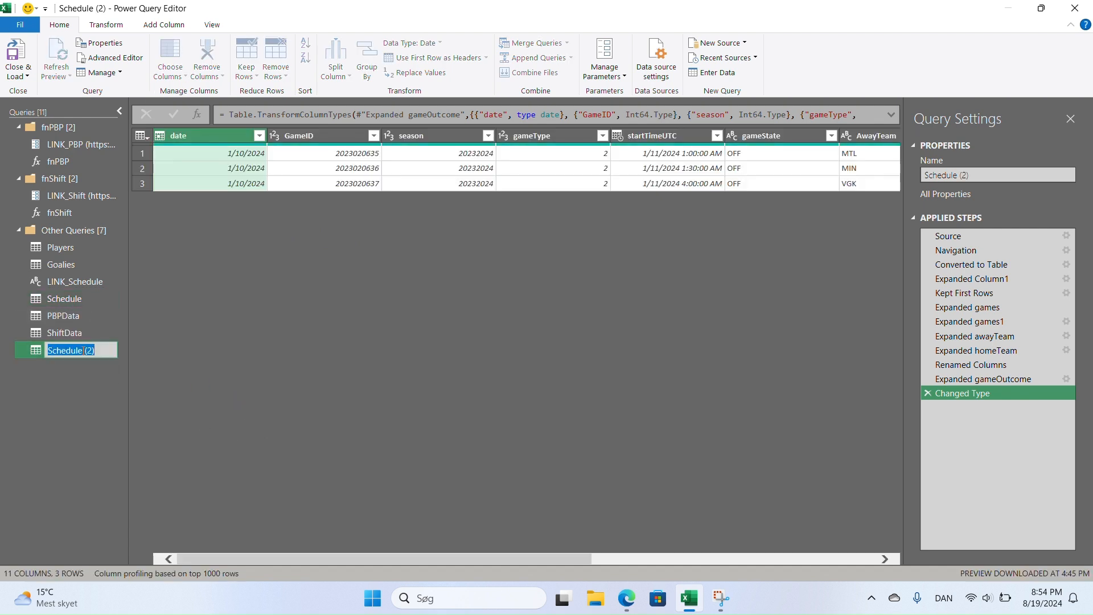
pyautogui.write('ShiftDataHTML')
pyautogui.press('Return')
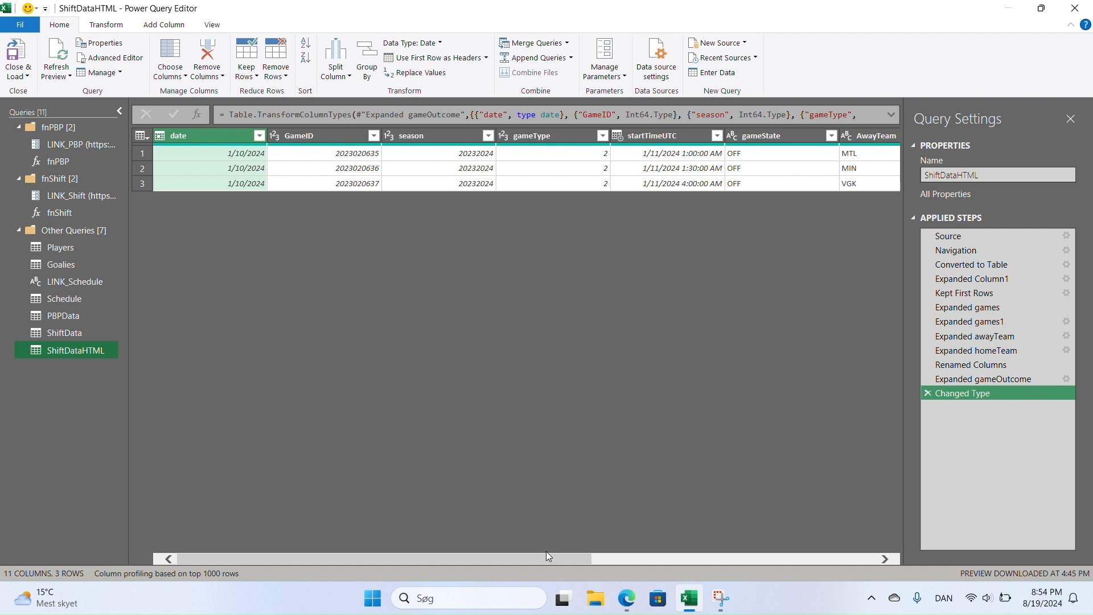
# Keep only the GameID, season, AwayTeam and HomeTeam columns in the ShiftDataHTML query.
pyautogui.moveTo(514, 555); pyautogui.dragTo(842, 566)
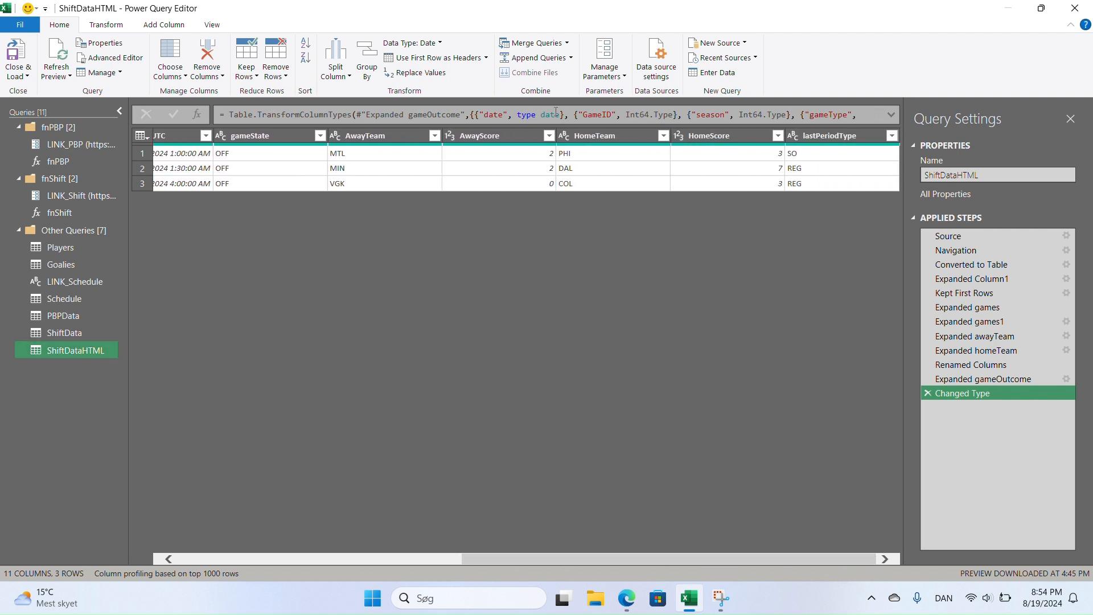
pyautogui.moveTo(626, 561); pyautogui.dragTo(261, 550)
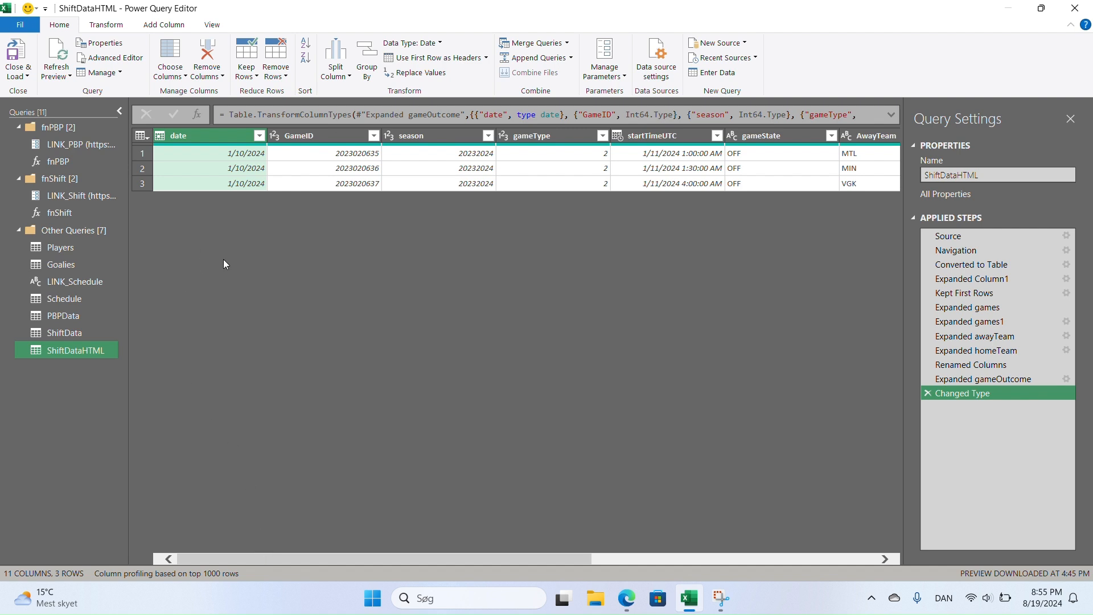
pyautogui.click(169, 62)
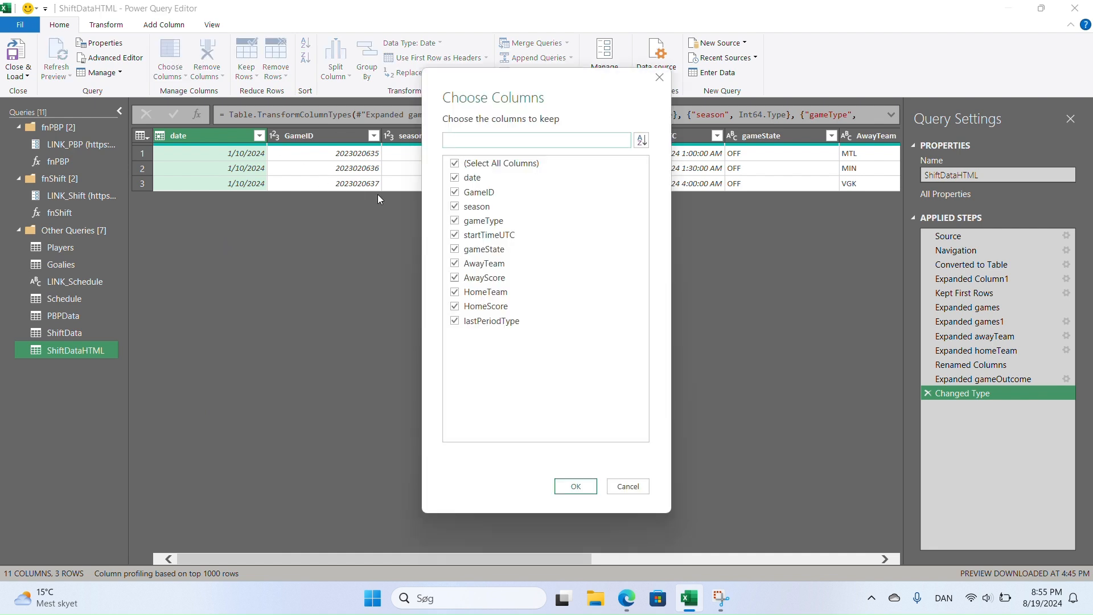
pyautogui.click(455, 178)
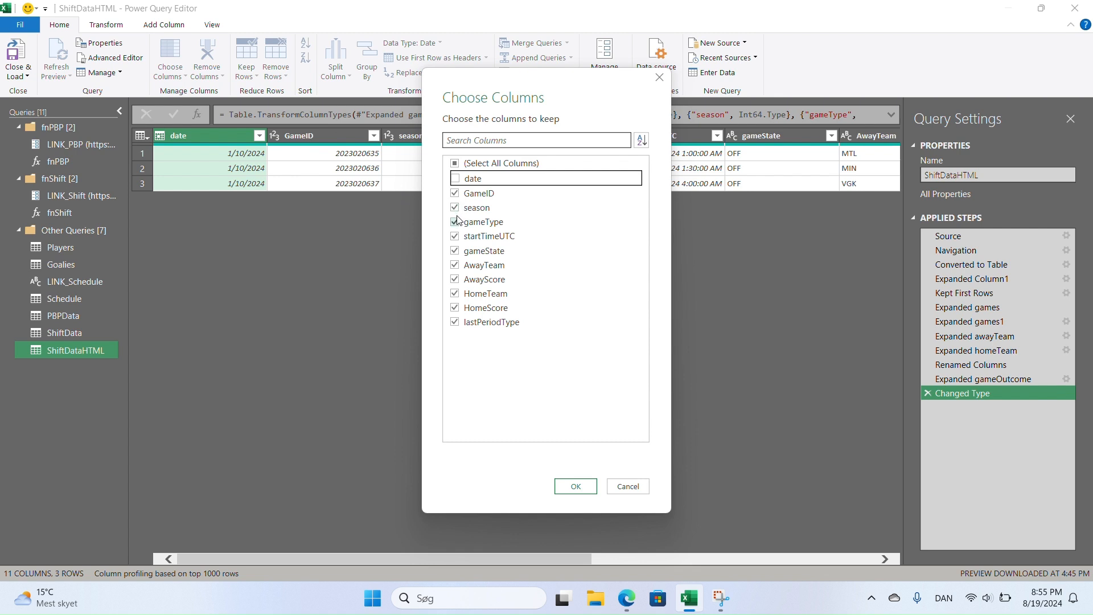
pyautogui.click(456, 164)
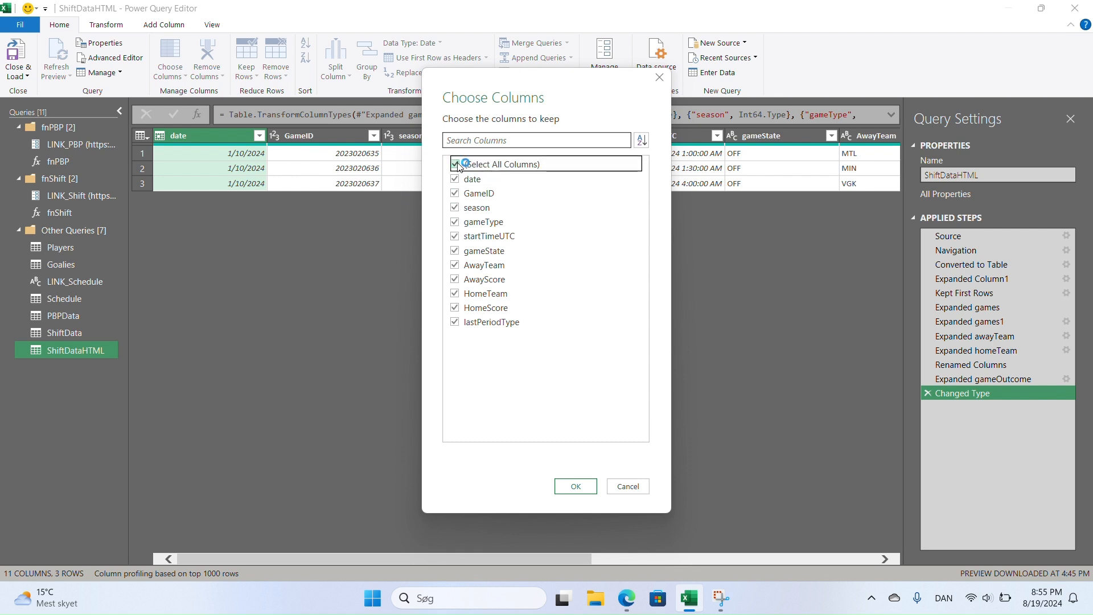
pyautogui.click(455, 193)
pyautogui.click(455, 206)
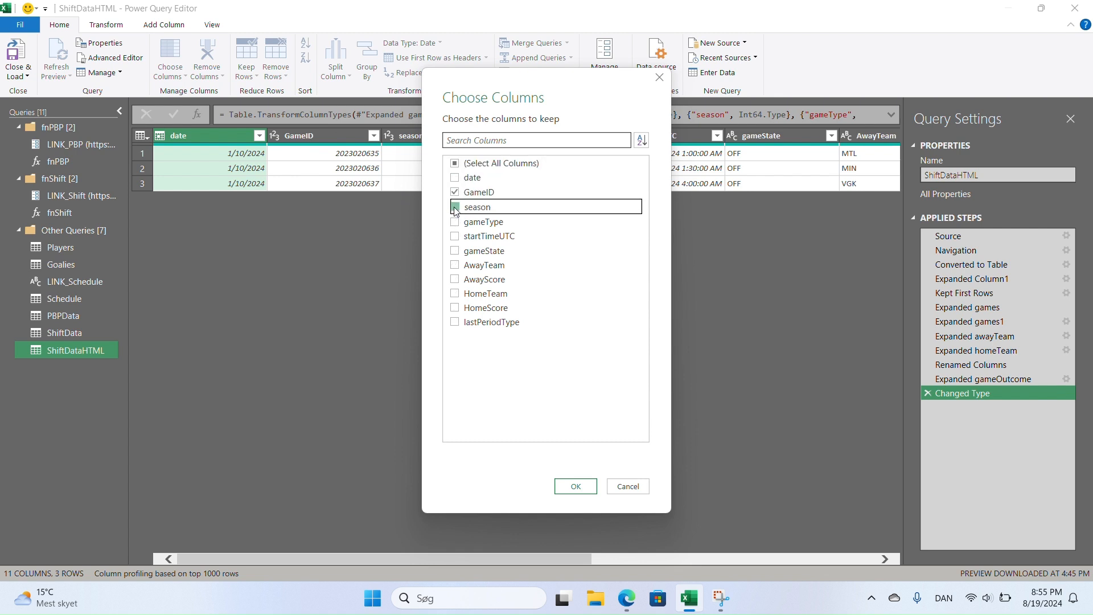
pyautogui.click(455, 264)
pyautogui.click(459, 293)
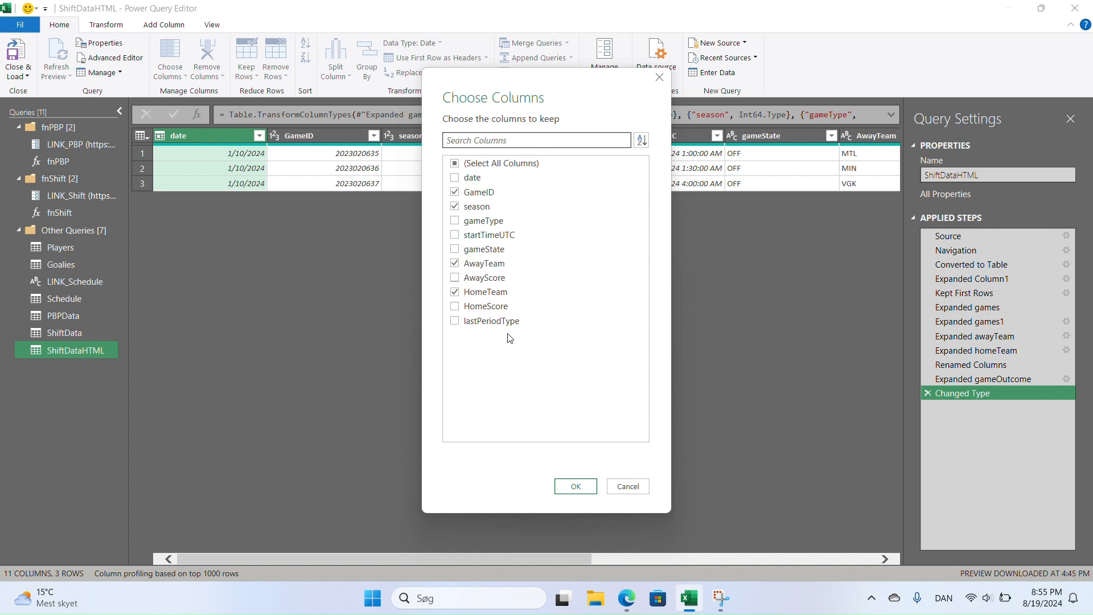
pyautogui.click(572, 491)
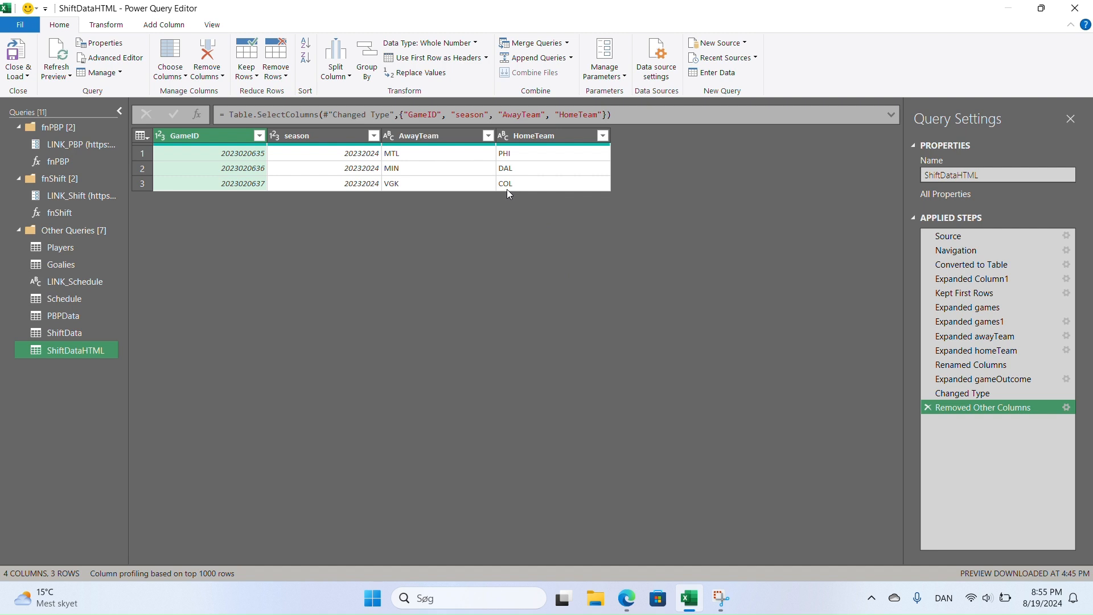
# Unpivot only the selected AwayTeam and HomeTeam columns of the ShiftDataHTML query.
pyautogui.click(445, 142)
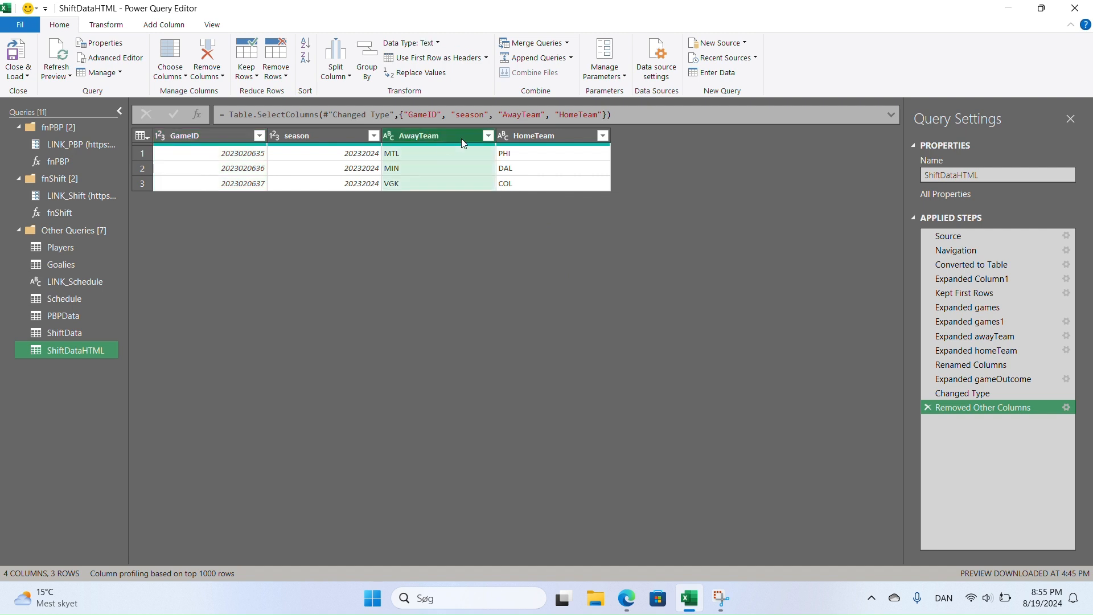
pyautogui.keyDown('ctrl'); pyautogui.click(571, 135); pyautogui.keyUp('ctrl')
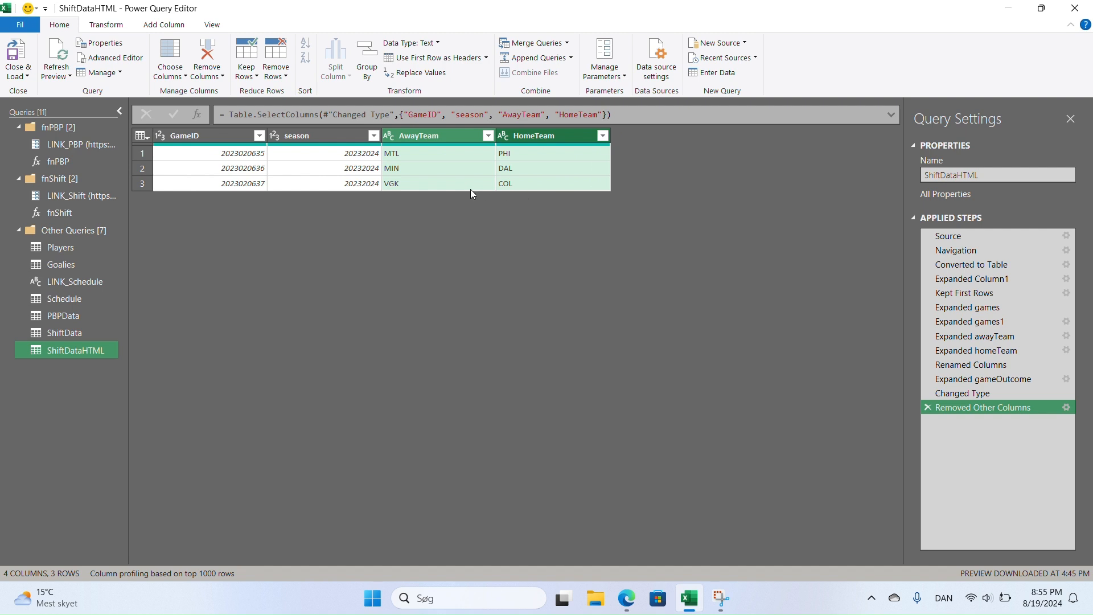
pyautogui.click(114, 26)
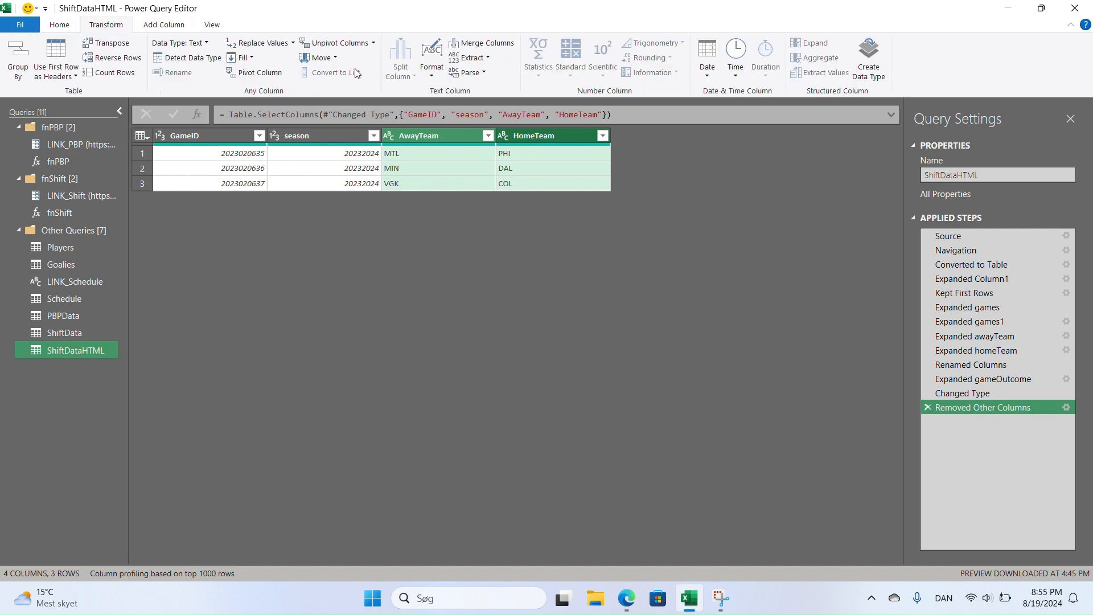
pyautogui.click(372, 43)
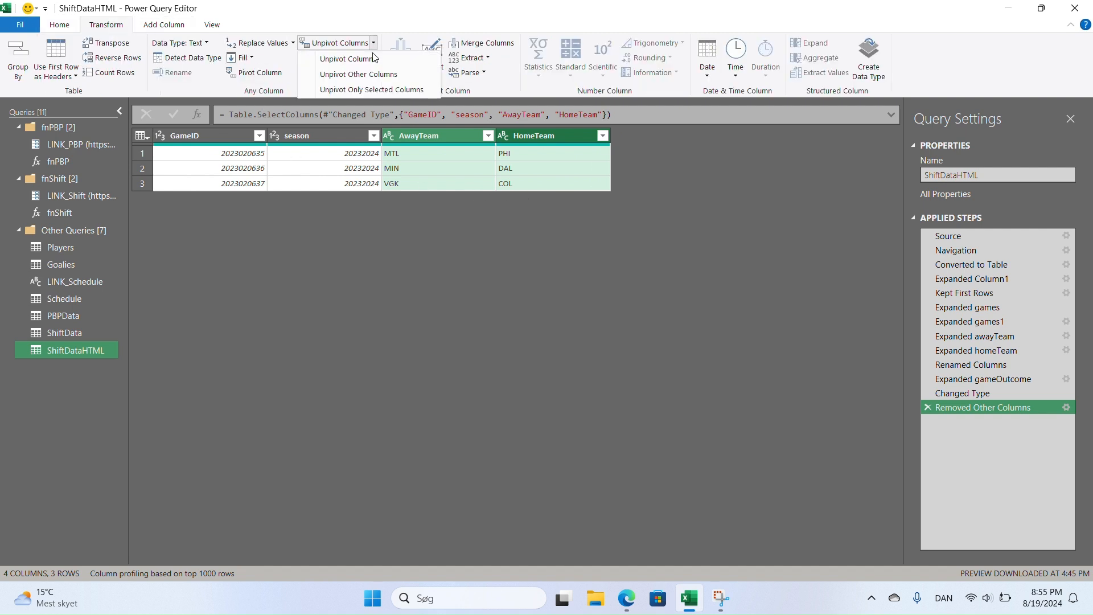
pyautogui.click(368, 90)
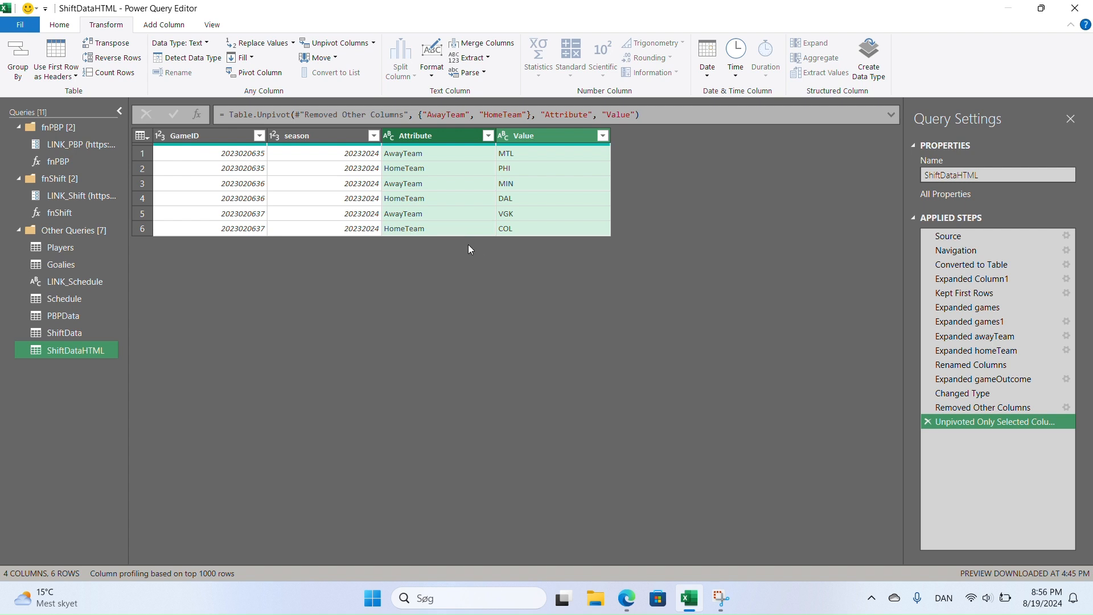
# Start a conditional column named Venue whose condition tests whether the Attribute column equals a value.
pyautogui.click(418, 154)
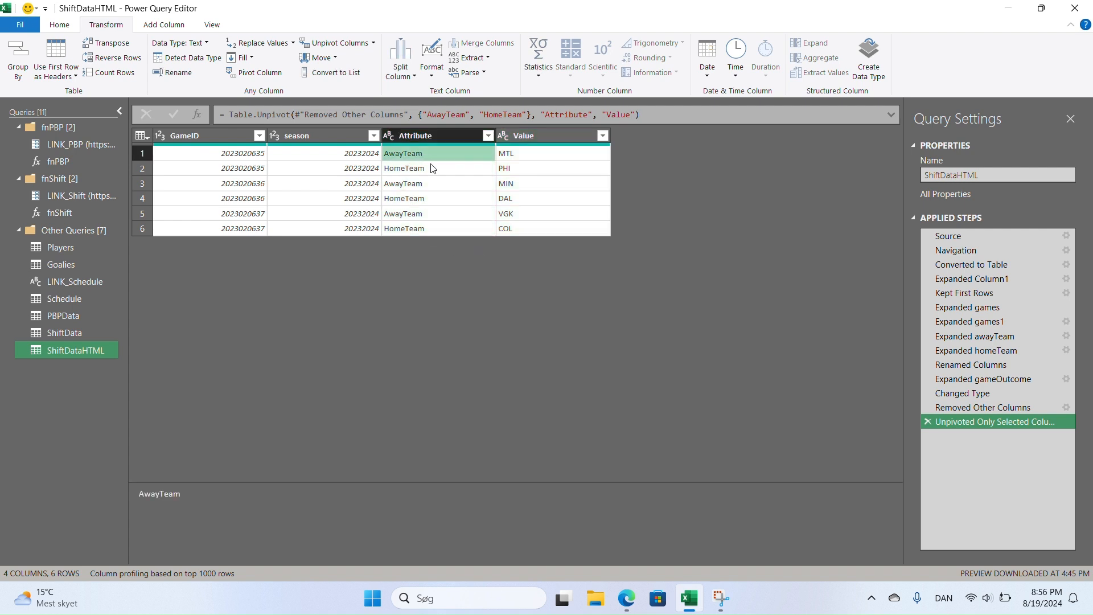
pyautogui.click(148, 29)
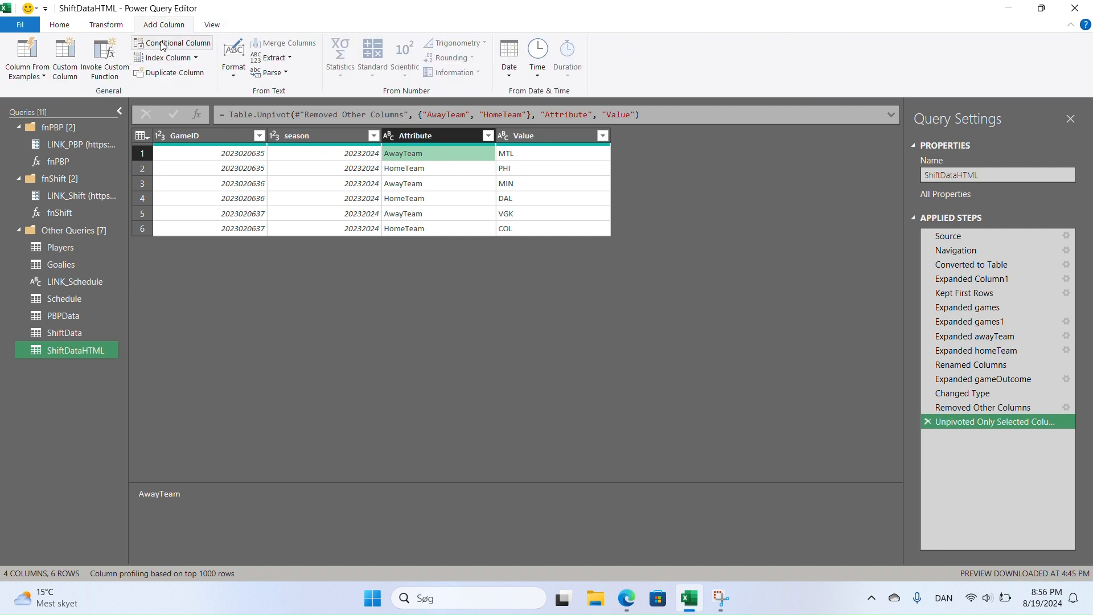
pyautogui.click(162, 46)
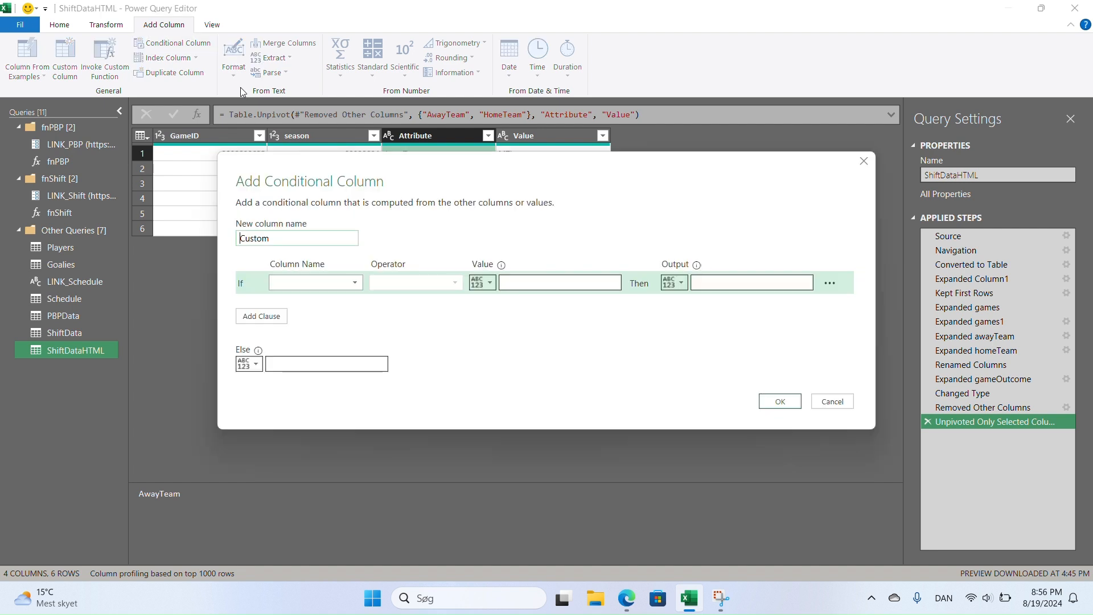
pyautogui.click(312, 282)
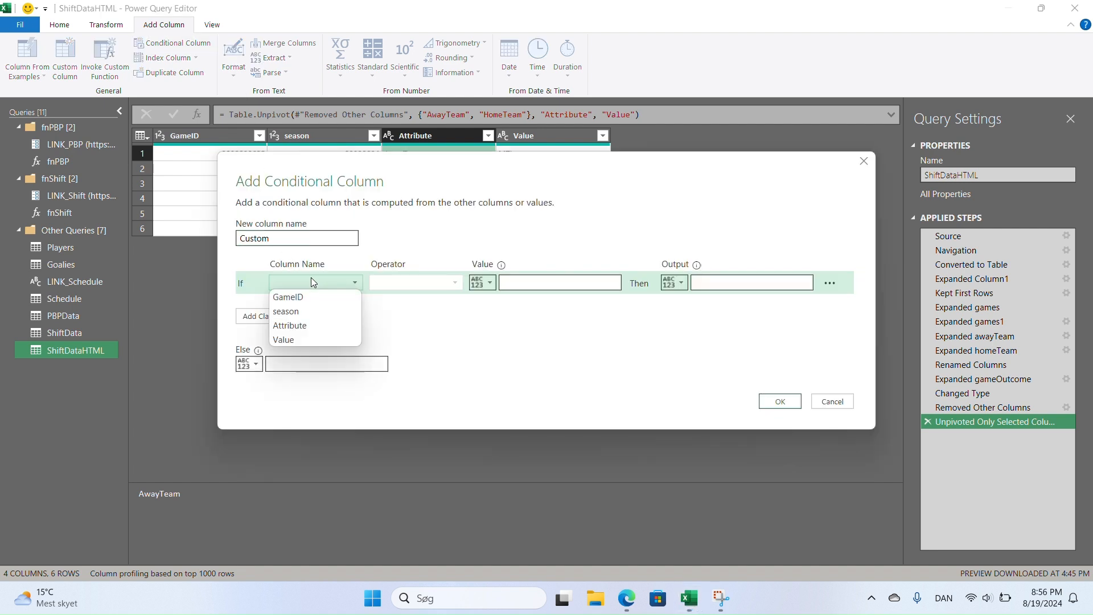
pyautogui.click(293, 325)
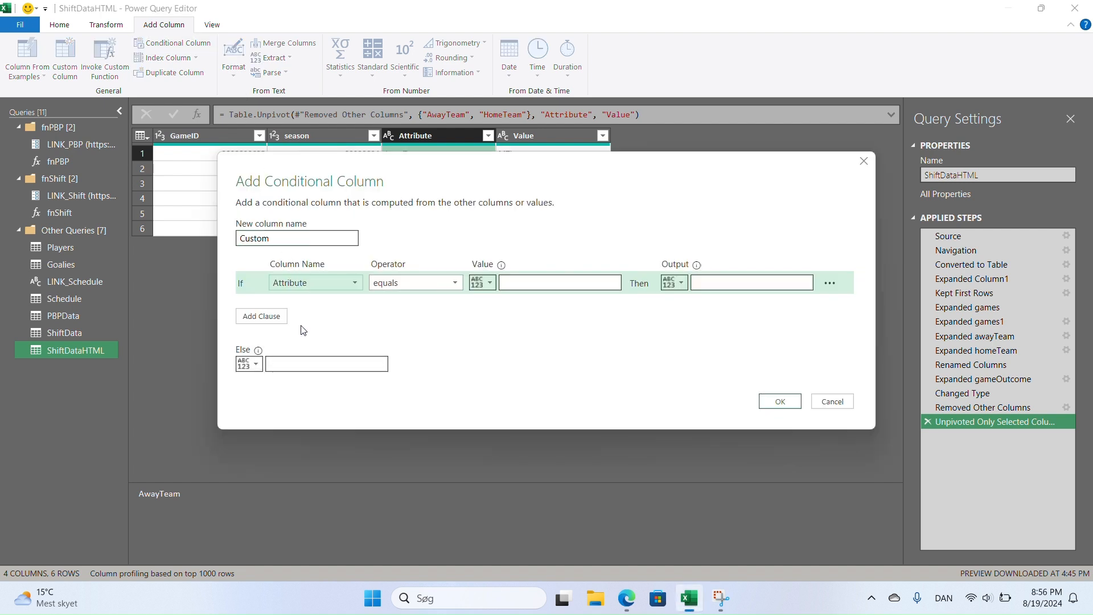
pyautogui.doubleClick(287, 240)
pyautogui.write('Venue')
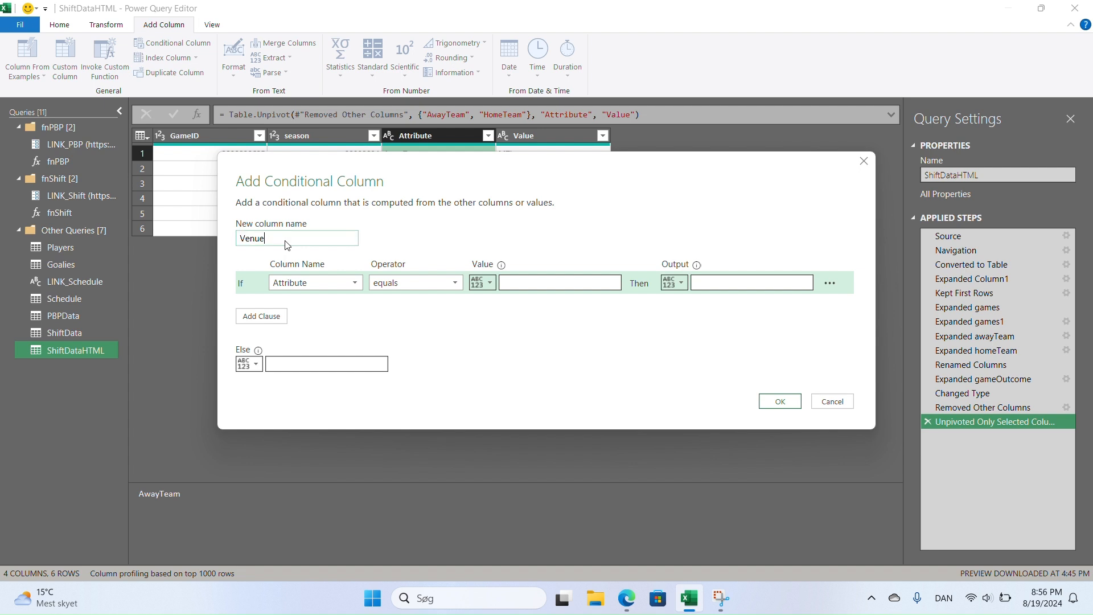
# Make the Venue column return TV when Attribute equals AwayTeam and TH otherwise, and add it to the query.
pyautogui.click(533, 281)
pyautogui.write('A')
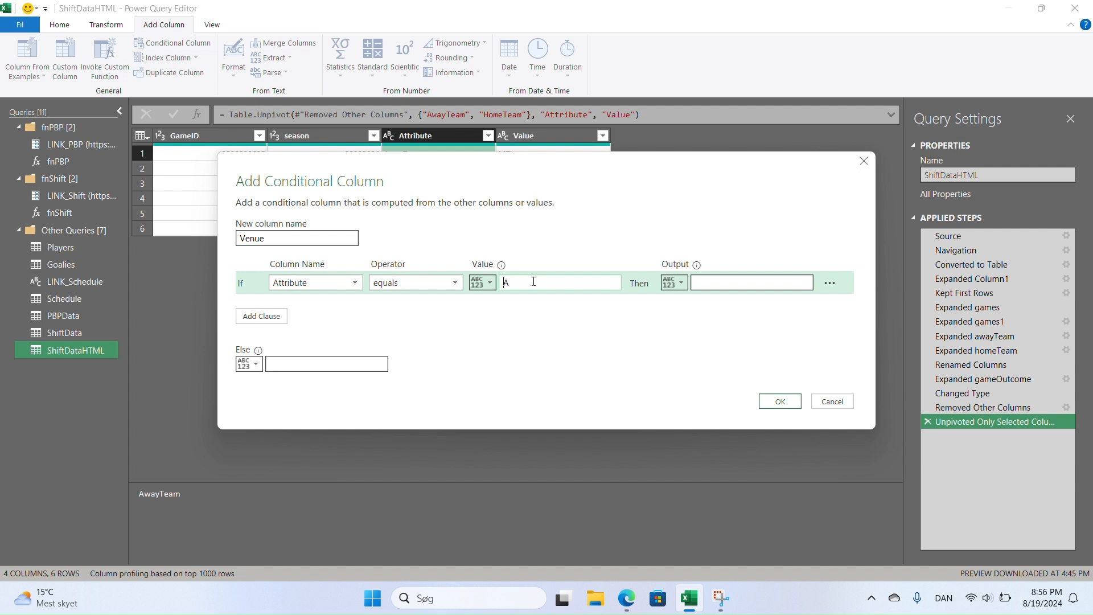
pyautogui.write('wayTeam')
pyautogui.write('TV')
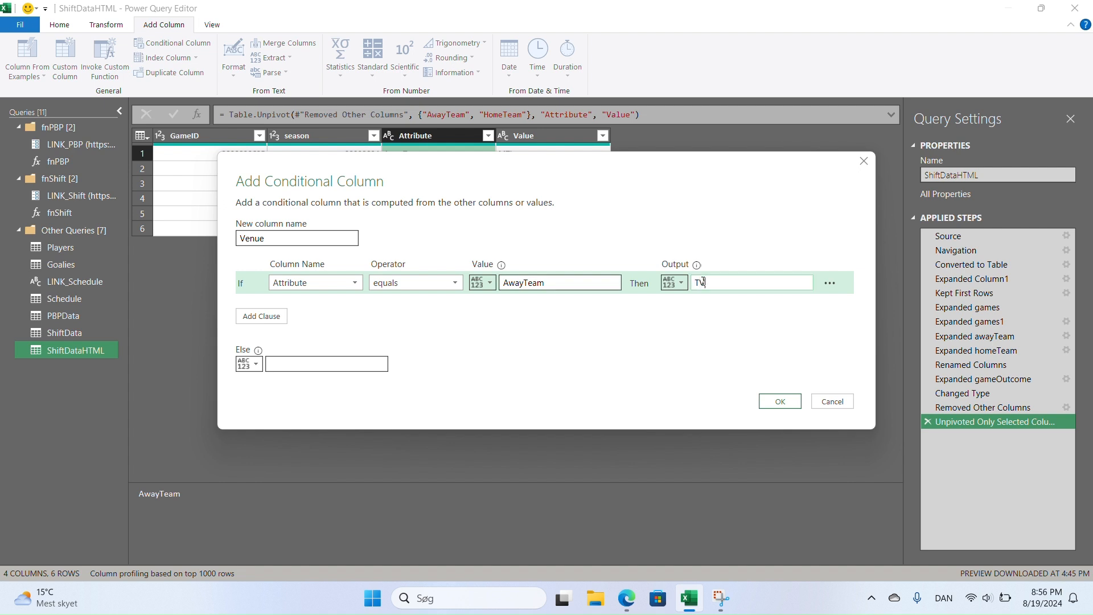
pyautogui.click(348, 362)
pyautogui.write('TH')
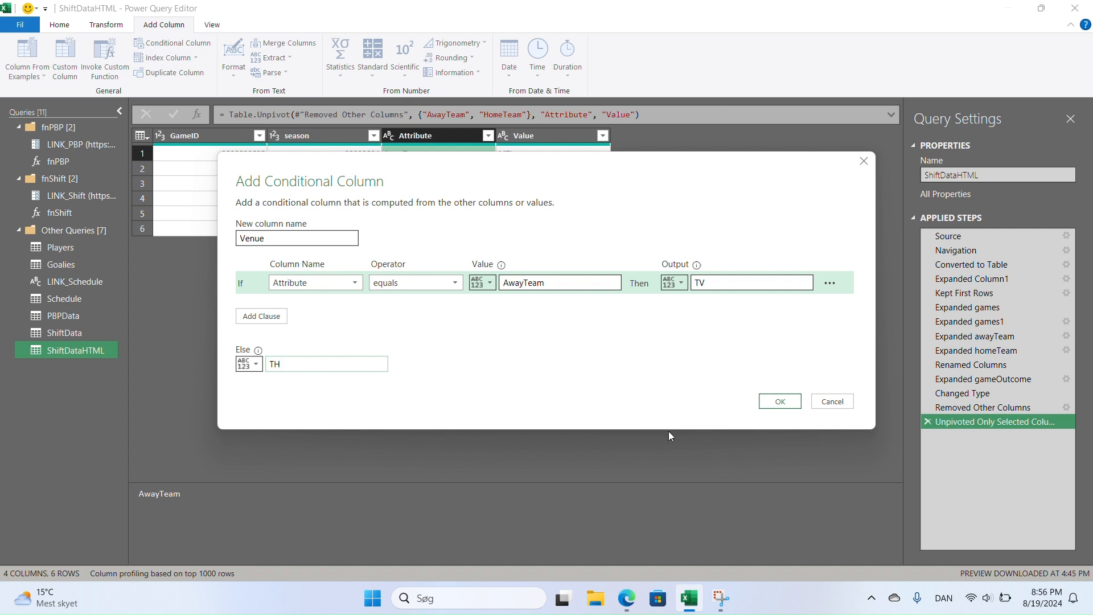
pyautogui.click(778, 403)
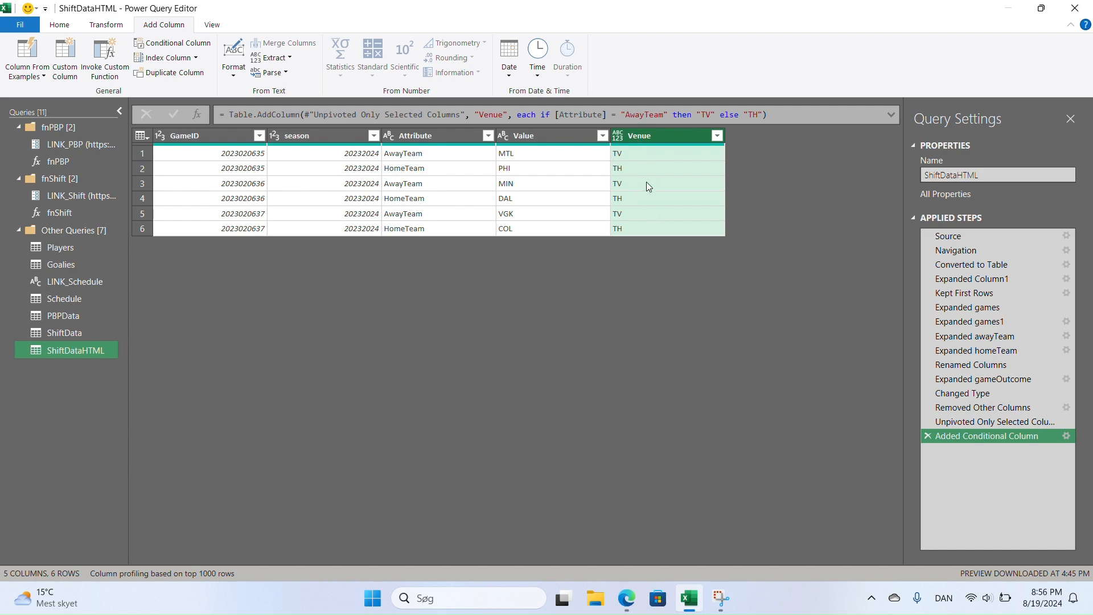
# Check the venue letters in the browser's shift report address and return to Power Query Editor.
pyautogui.click(627, 598)
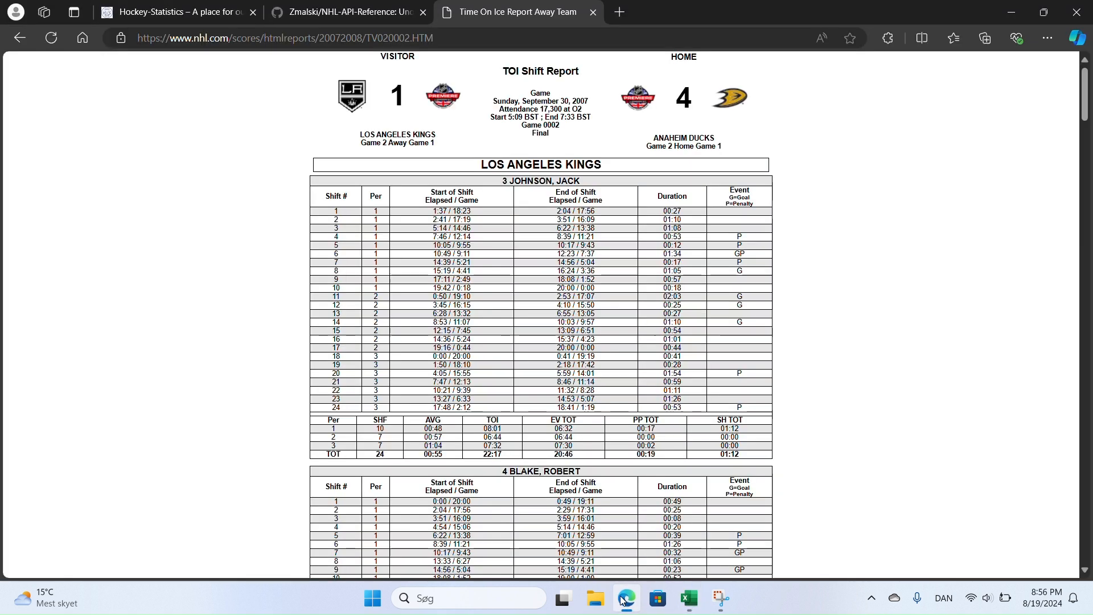
pyautogui.moveTo(366, 37); pyautogui.dragTo(373, 35)
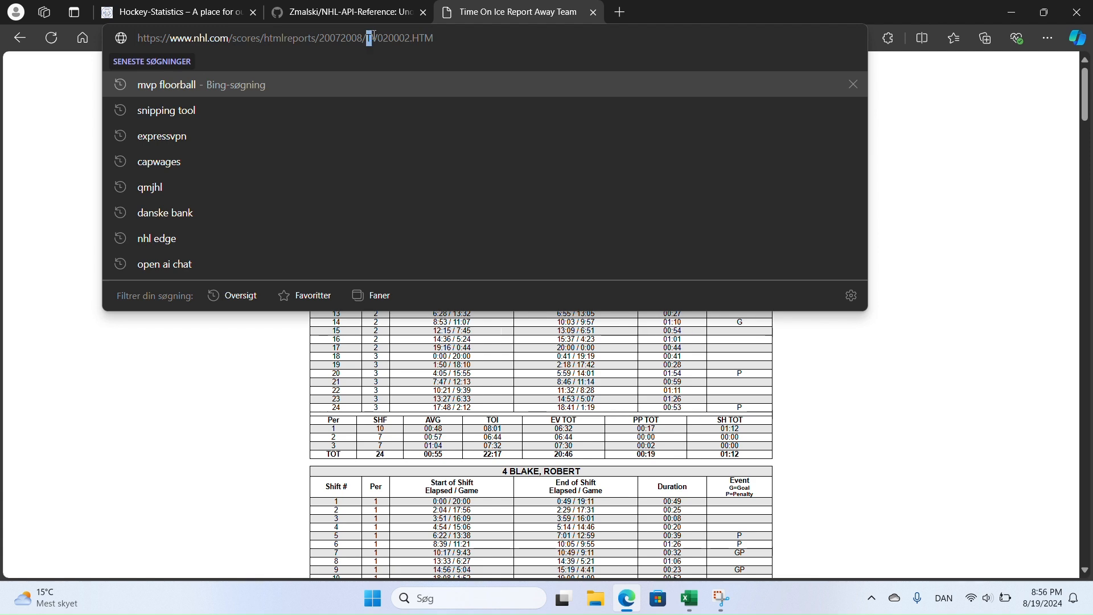
pyautogui.click(176, 383)
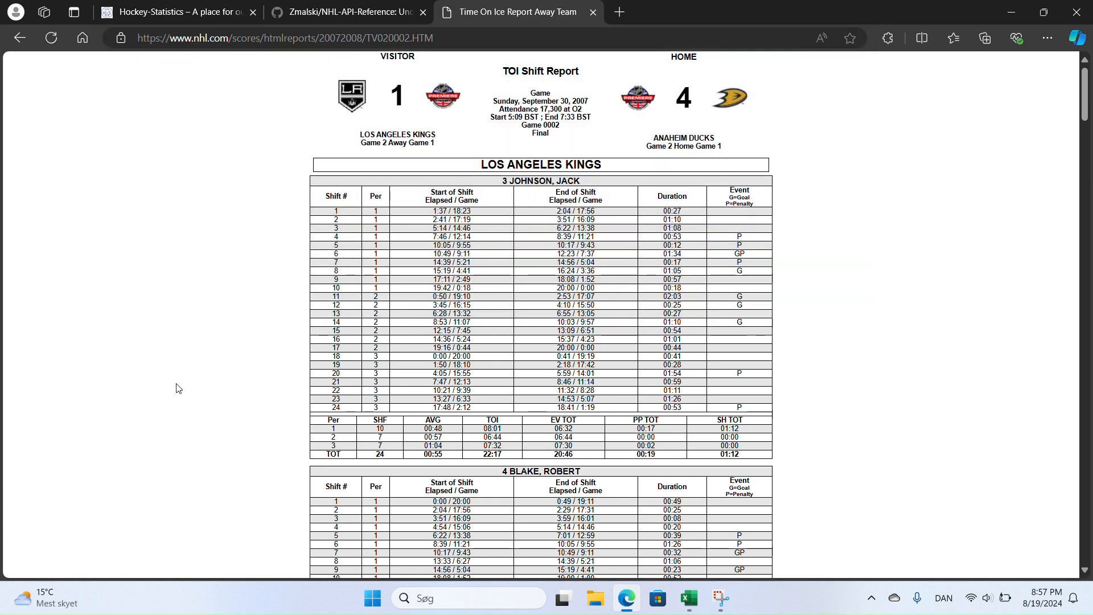
pyautogui.click(688, 597)
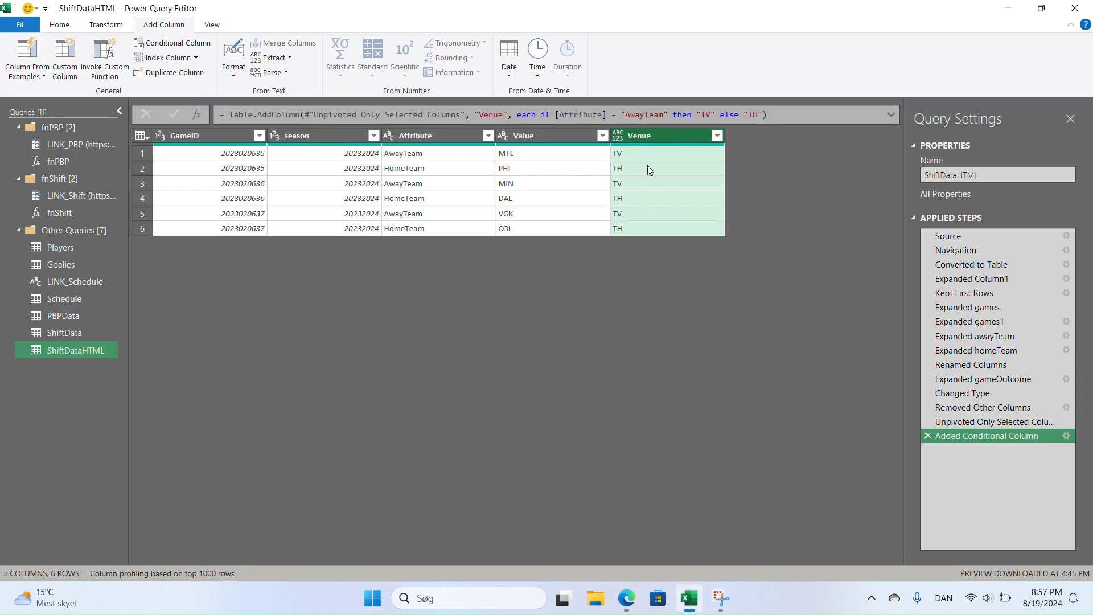
# Change the data type of the Venue, season and GameID columns to Text.
pyautogui.click(617, 135)
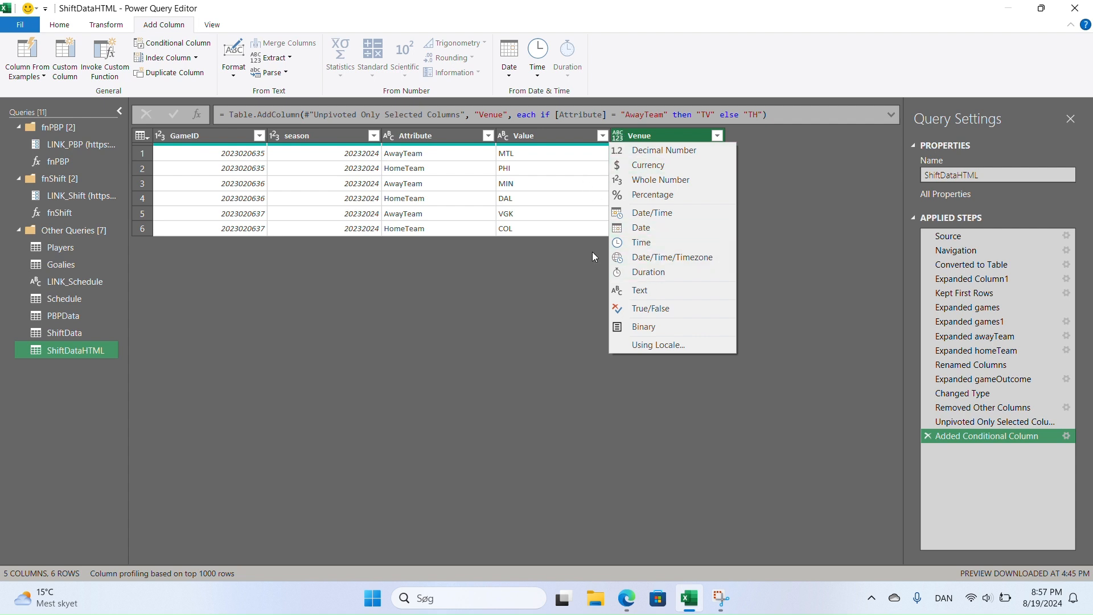
pyautogui.click(637, 292)
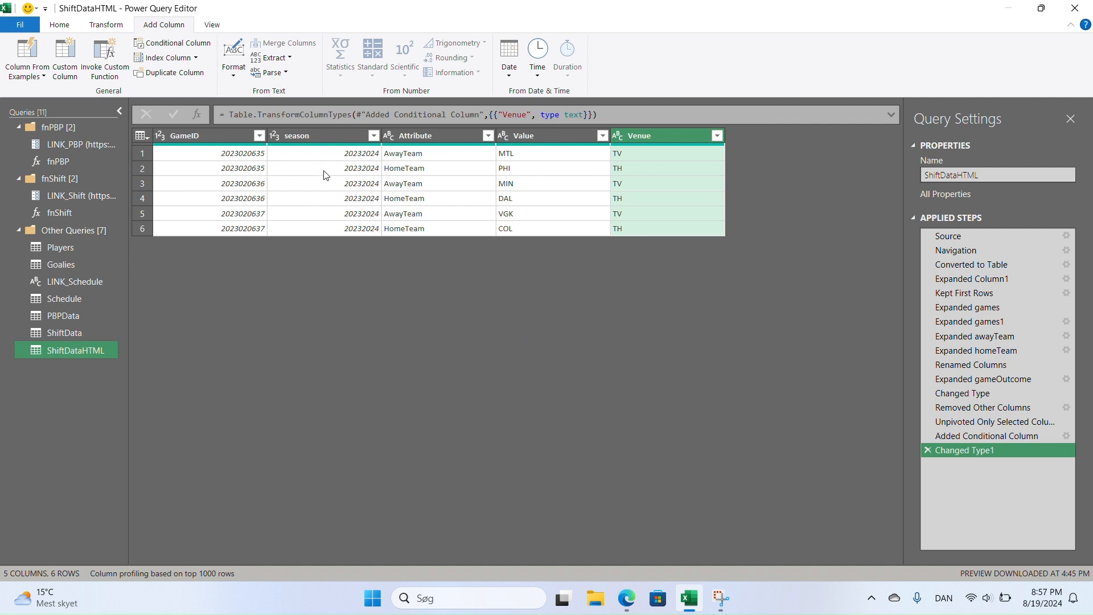
pyautogui.click(277, 138)
pyautogui.click(298, 290)
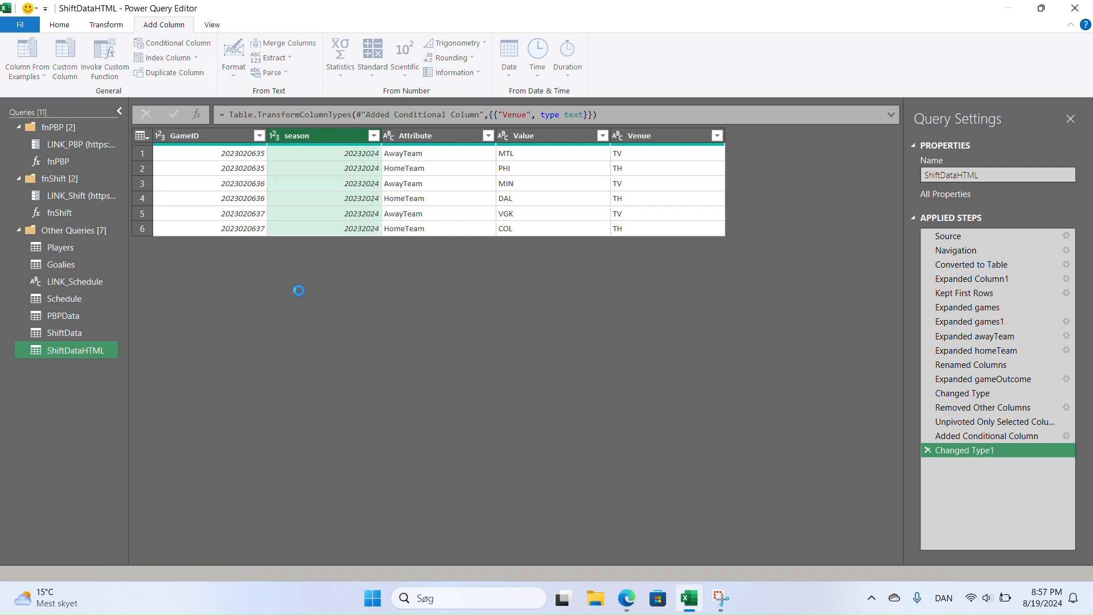
pyautogui.click(160, 135)
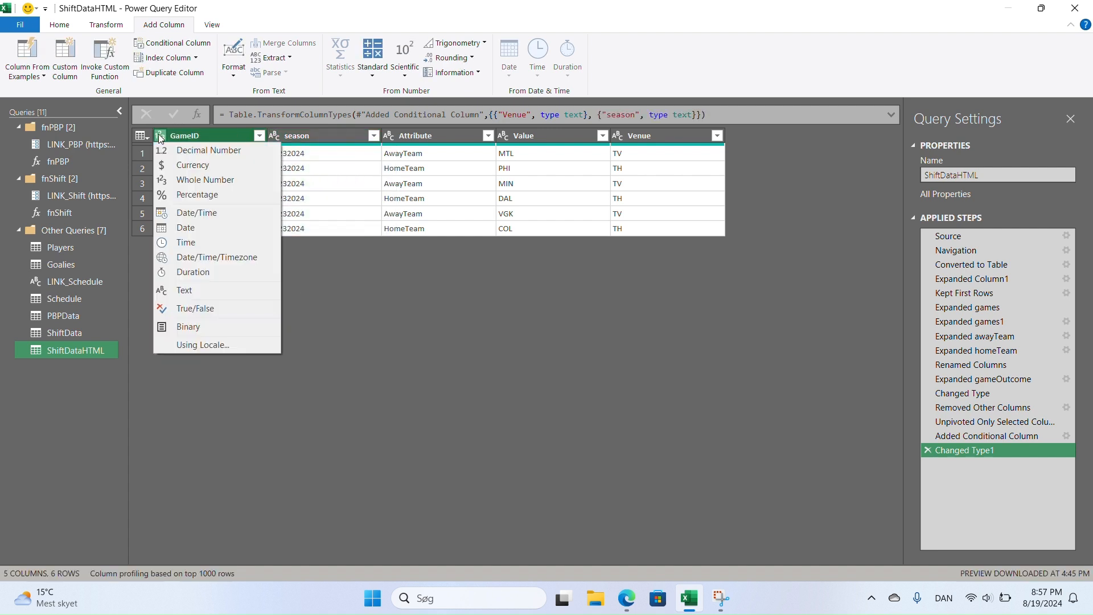
pyautogui.click(188, 291)
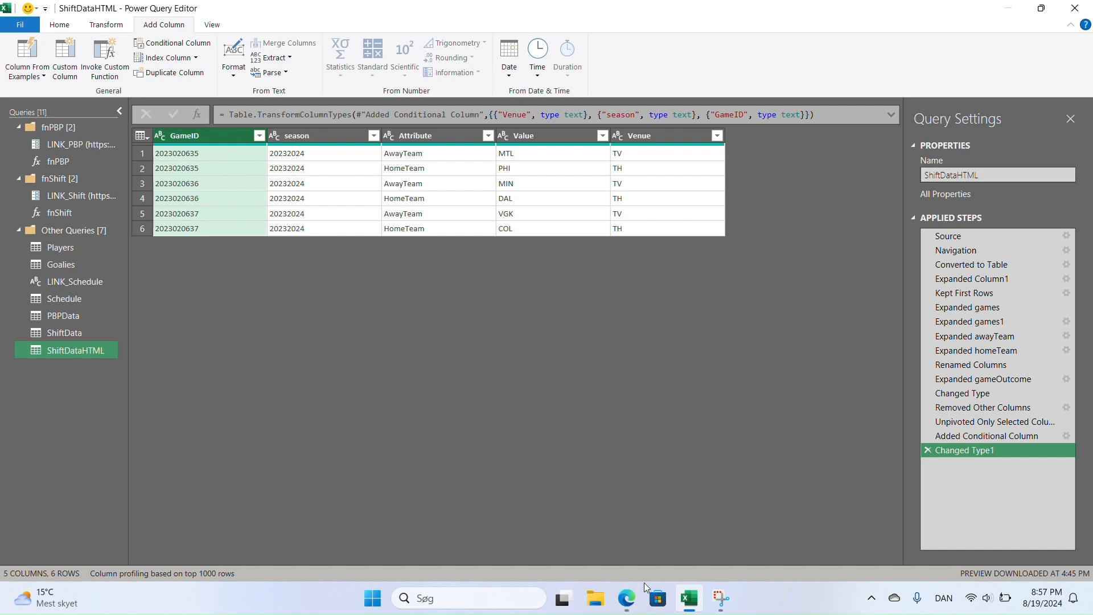
# Copy the full address of the away team's shift report from the browser and return to Power Query Editor.
pyautogui.click(626, 597)
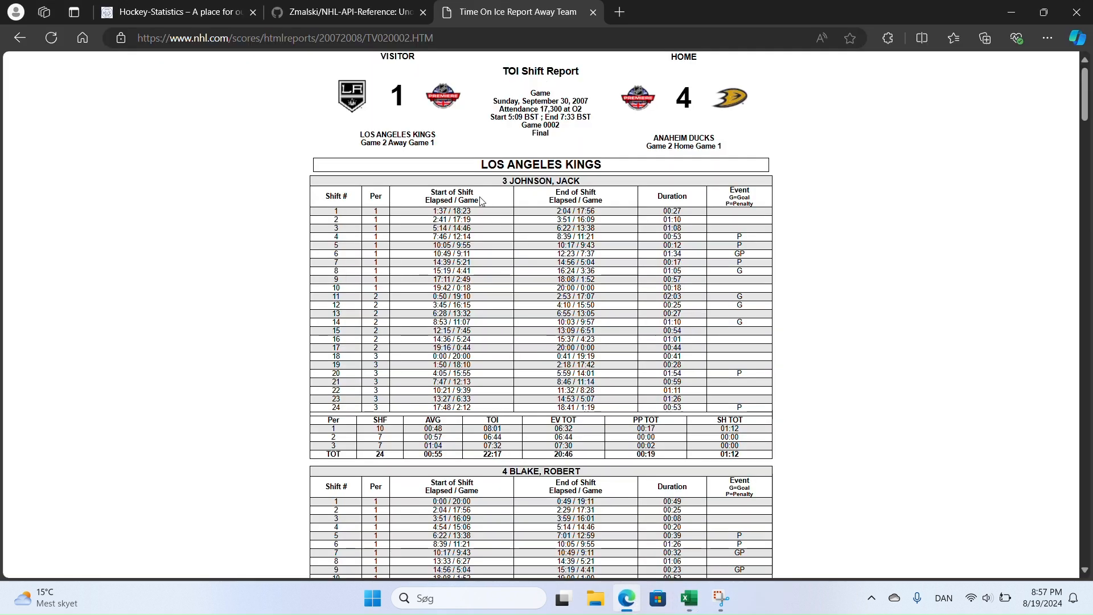
pyautogui.click(312, 38)
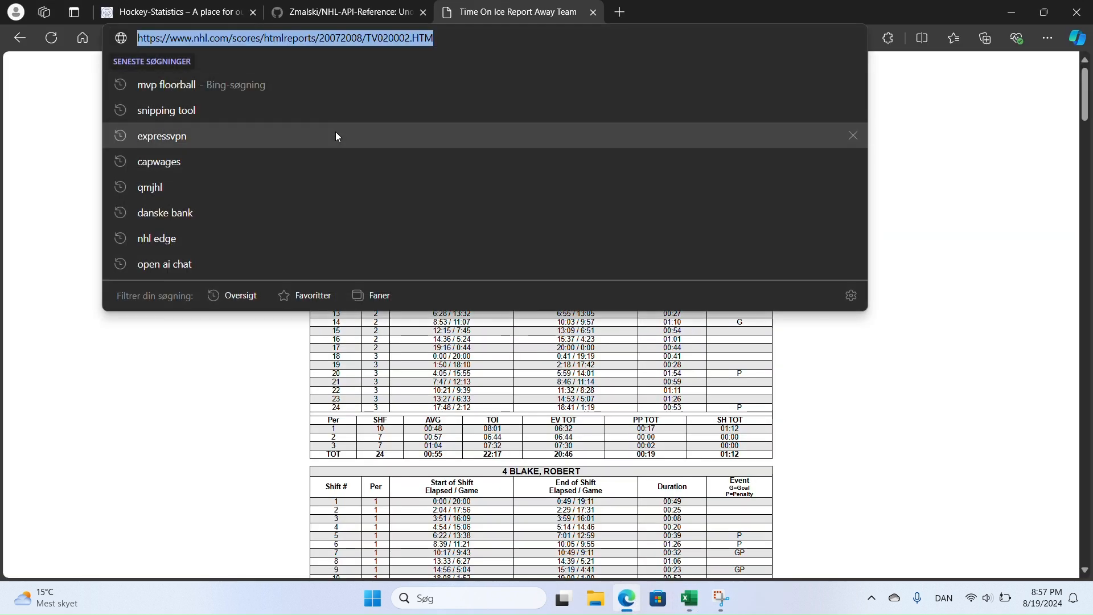
pyautogui.hotkey('ctrl', 'c')
pyautogui.click(628, 594)
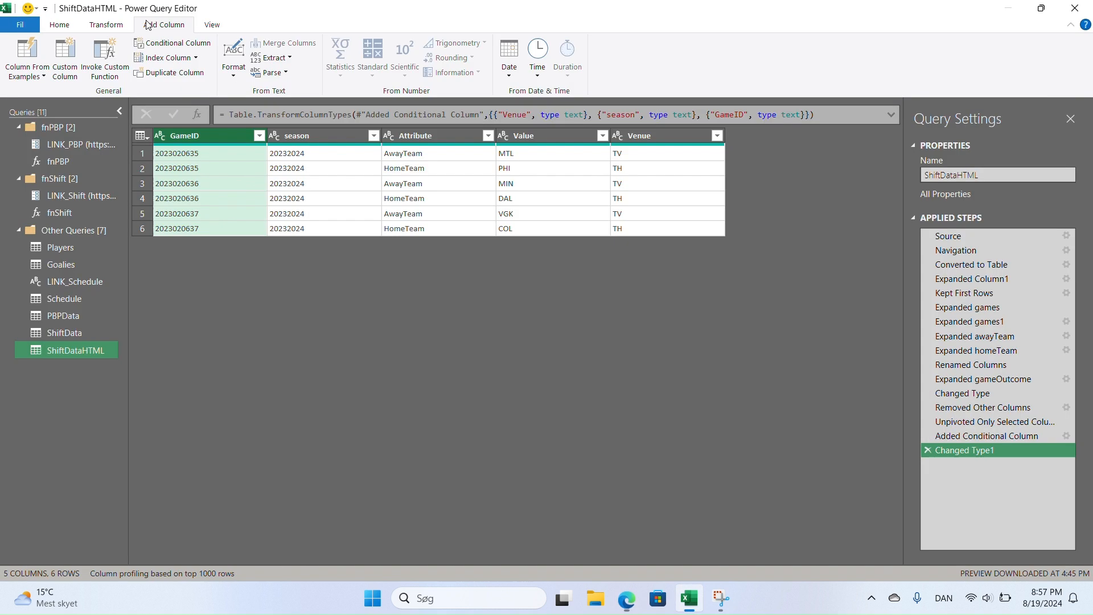
# Start a custom column named LINK_ShiftHTML with the copied report address in quotation marks as its formula.
pyautogui.click(71, 55)
pyautogui.doubleClick(424, 216)
pyautogui.write('LINK_Shift')
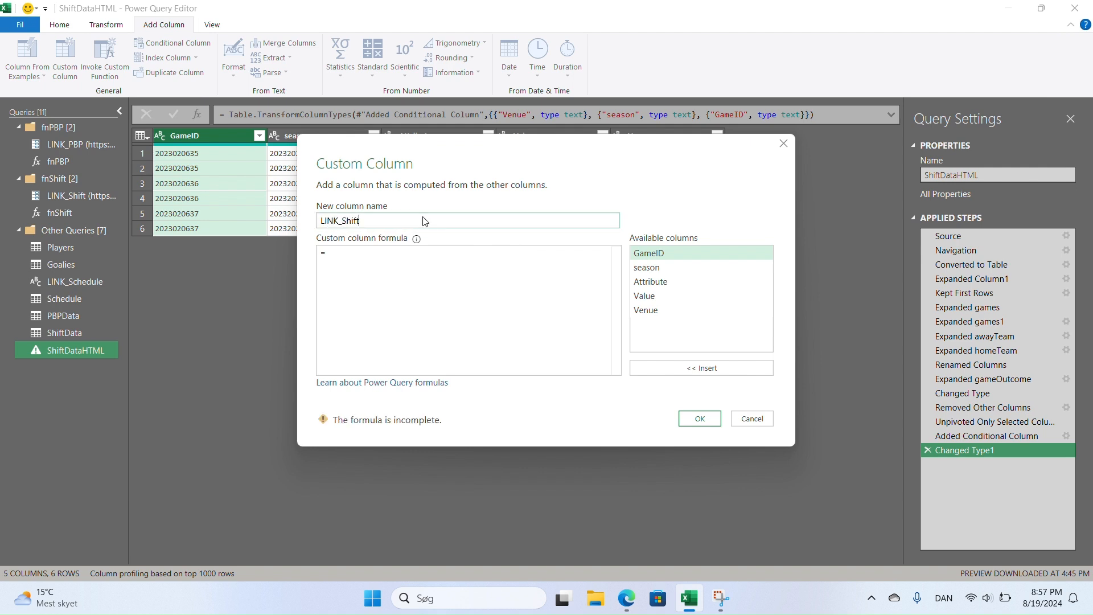
pyautogui.write('HTM')
pyautogui.click(410, 250)
pyautogui.write('"')
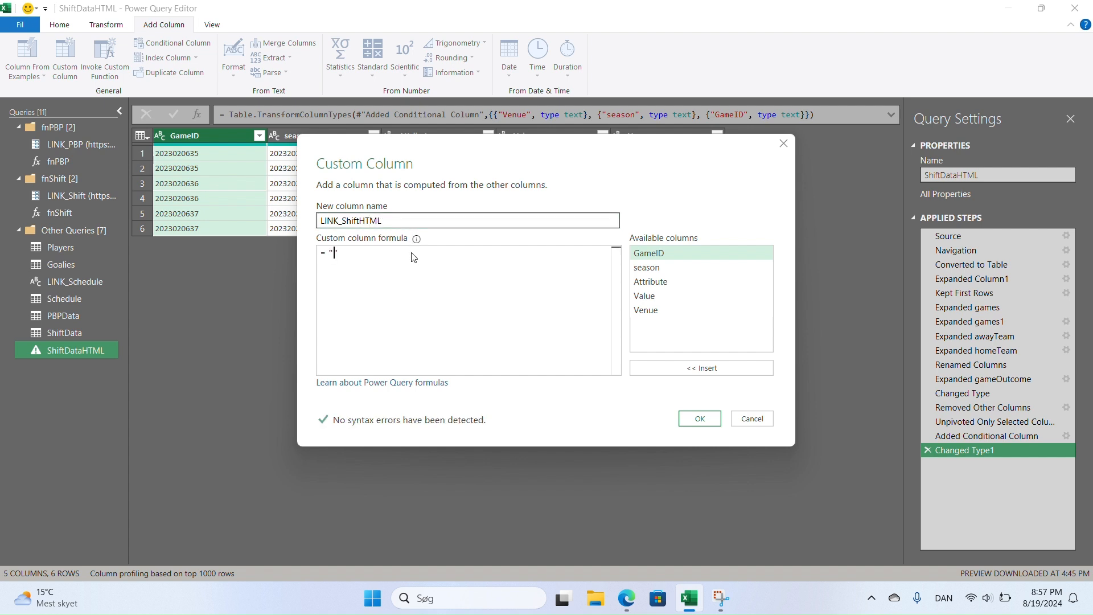
pyautogui.hotkey('ctrl', 'v')
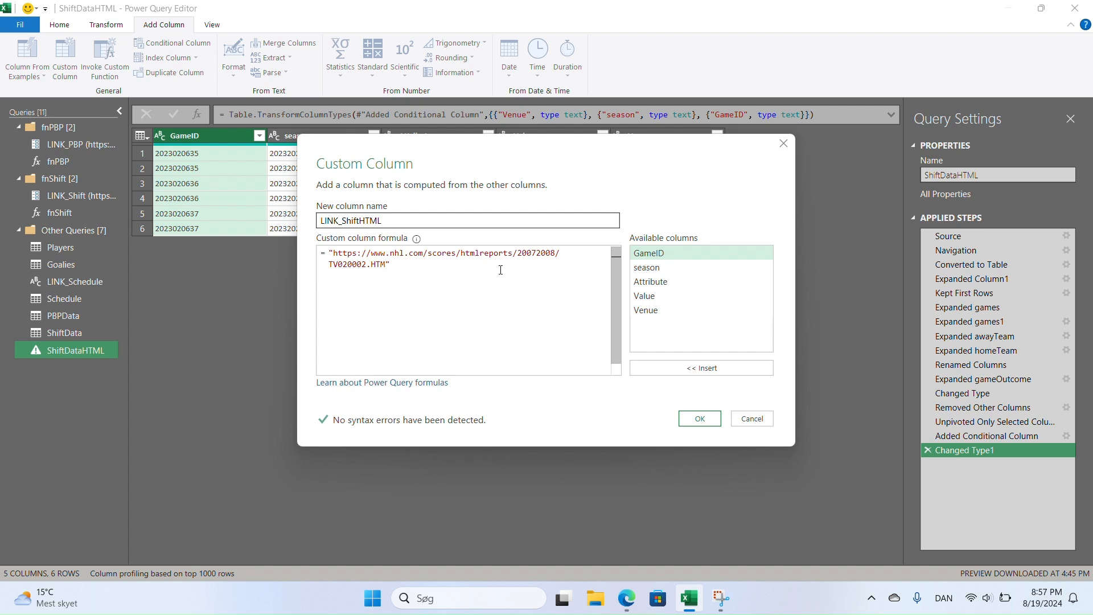
# End the quoted text after htmlreports/ and replace the fixed season 20072008 with the season column.
pyautogui.click(518, 256)
pyautogui.write('"')
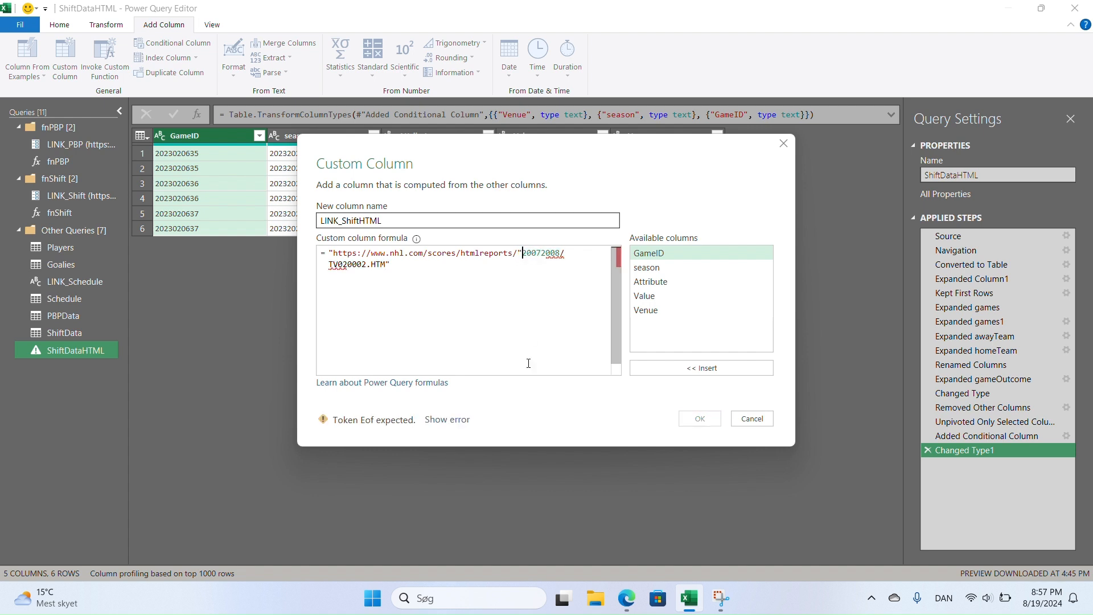
pyautogui.press('Delete')
pyautogui.press('Delete')
pyautogui.press('Delete')
pyautogui.press('Delete')
pyautogui.press('Delete')
pyautogui.press('Delete')
pyautogui.press('Delete')
pyautogui.press('Delete')
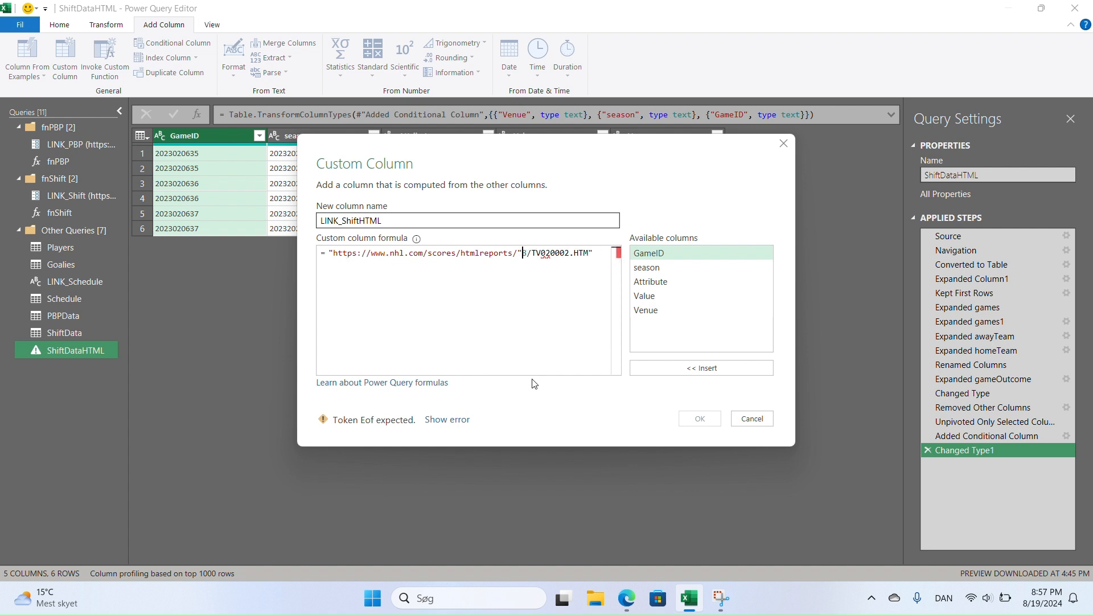
pyautogui.doubleClick(657, 266)
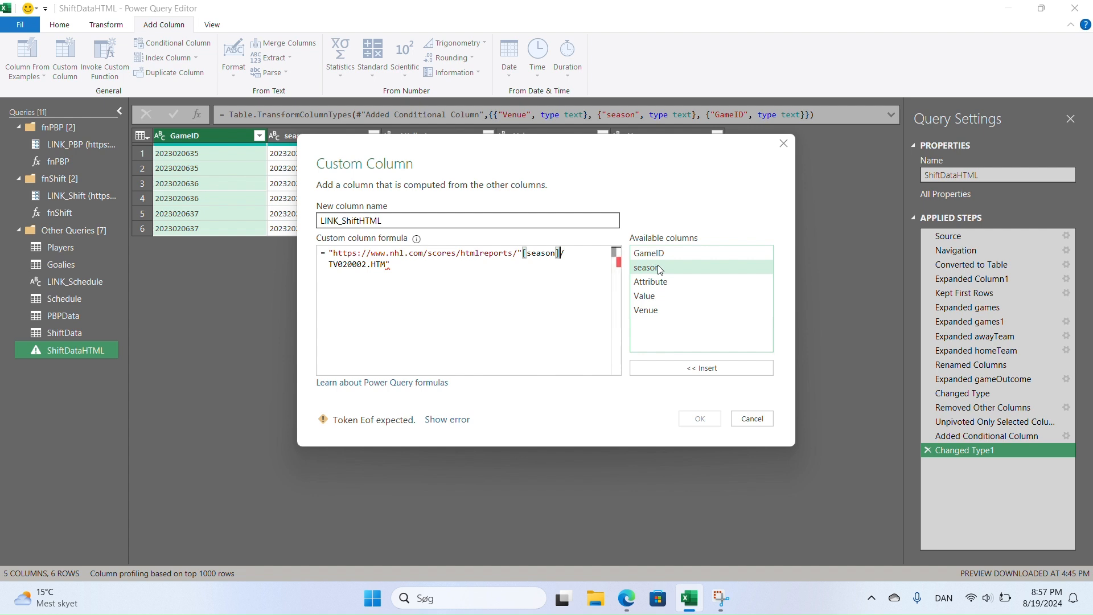
# Join [season] to the surrounding address with & operators and enclose the slash after it in quotation marks.
pyautogui.press('Left')
pyautogui.press('Left')
pyautogui.press('Left')
pyautogui.press('Left')
pyautogui.press('Left')
pyautogui.press('Left')
pyautogui.press('Left')
pyautogui.press('Left')
pyautogui.press('Left')
pyautogui.press('Right')
pyautogui.write('&')
pyautogui.press('Right')
pyautogui.press('Right')
pyautogui.press('Right')
pyautogui.press('Right')
pyautogui.press('Right')
pyautogui.press('Right')
pyautogui.press('Right')
pyautogui.write('&')
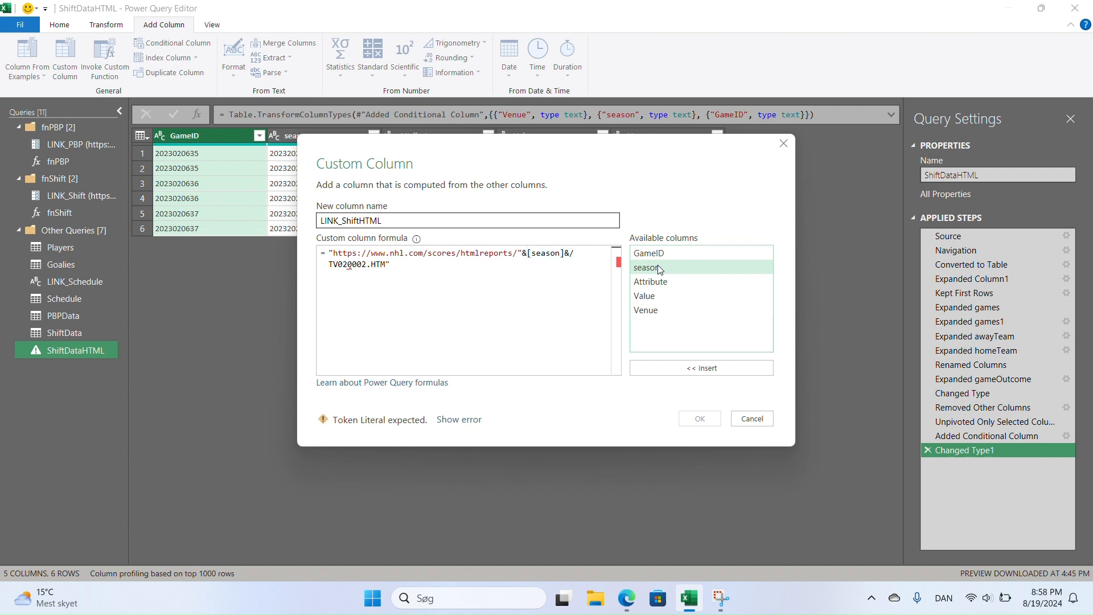
pyautogui.write('"')
pyautogui.press('Right')
pyautogui.write('"')
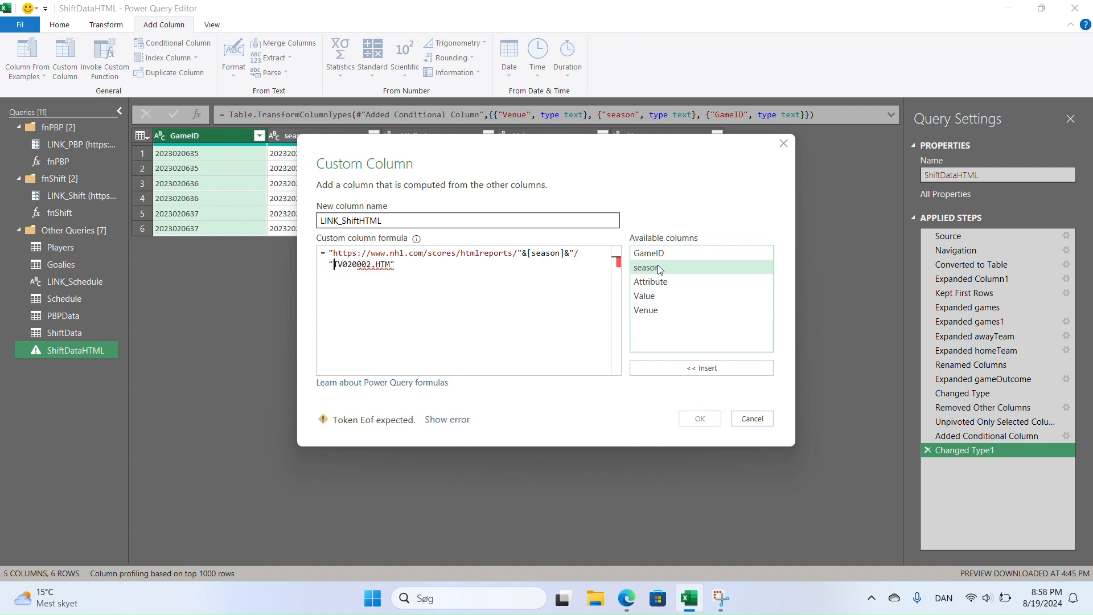
# Replace the fixed TV letters in the formula with the Venue column, joined by & on both sides.
pyautogui.write('&')
pyautogui.press('Delete')
pyautogui.press('Delete')
pyautogui.doubleClick(659, 308)
pyautogui.write('&')
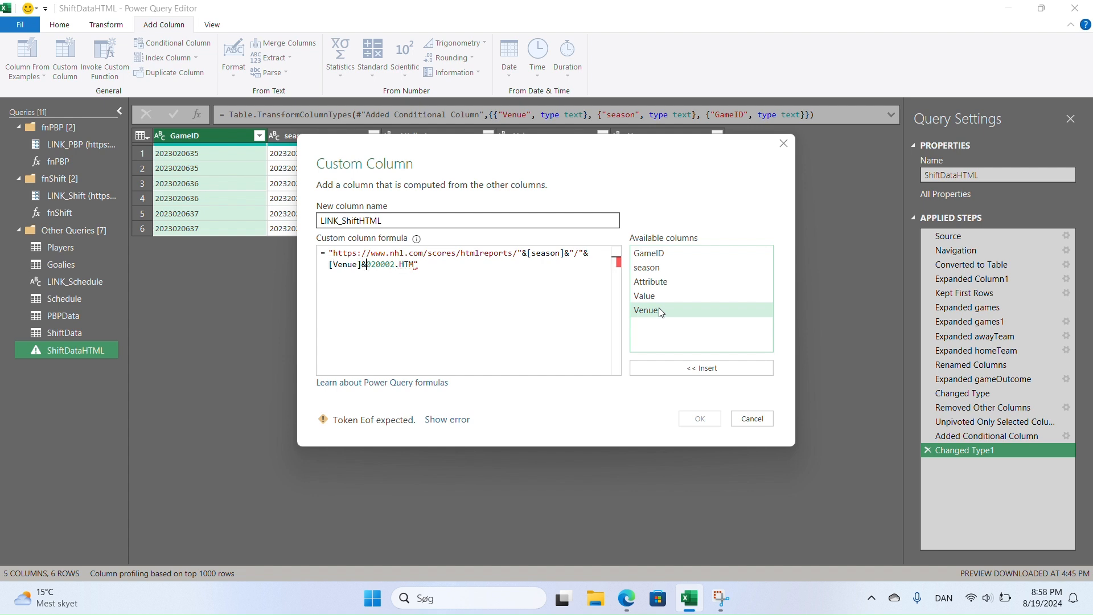
# Remove the fixed game number 020002 from the LINK_ShiftHTML formula.
pyautogui.press('Delete')
pyautogui.press('Delete')
pyautogui.press('Delete')
pyautogui.press('Delete')
pyautogui.press('Delete')
pyautogui.press('Delete')
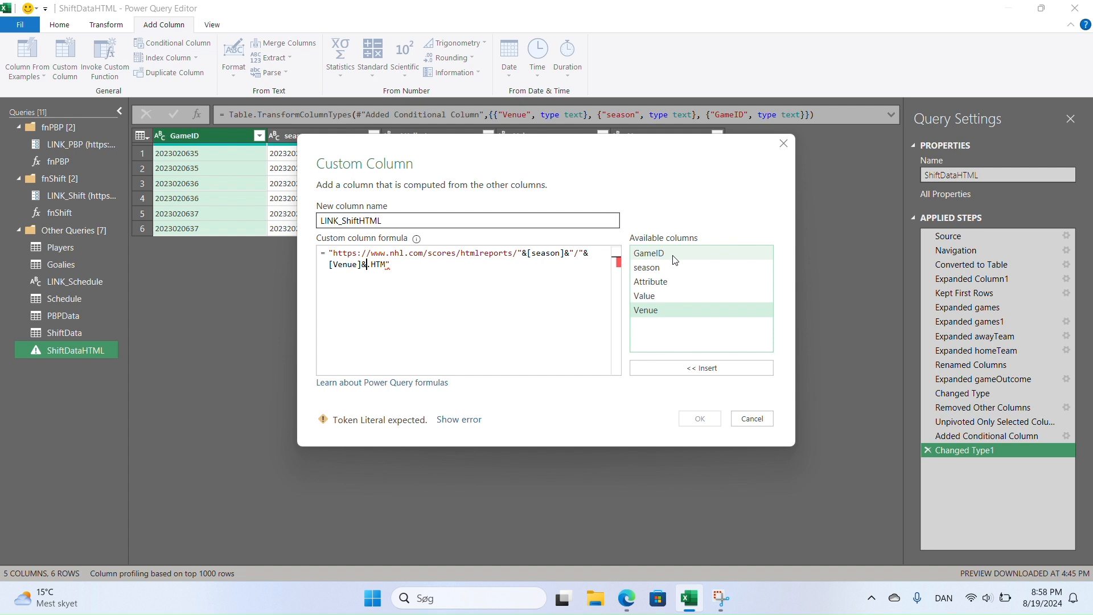
# Insert the Text.End function after [Venue]& in the LINK_ShiftHTML formula.
pyautogui.write('text')
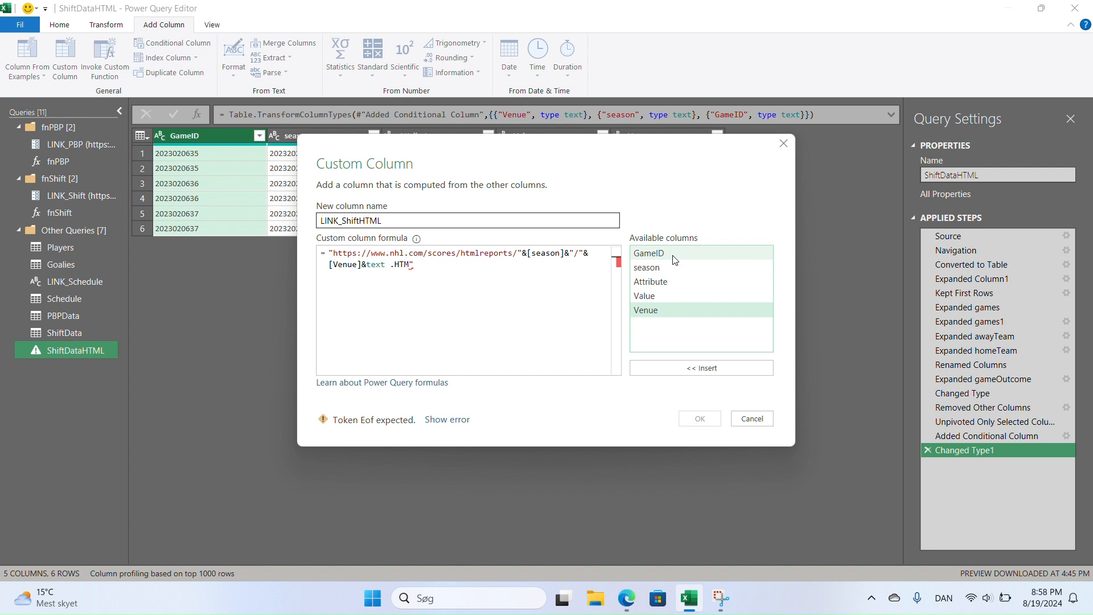
pyautogui.press('BackSpace')
pyautogui.write('t')
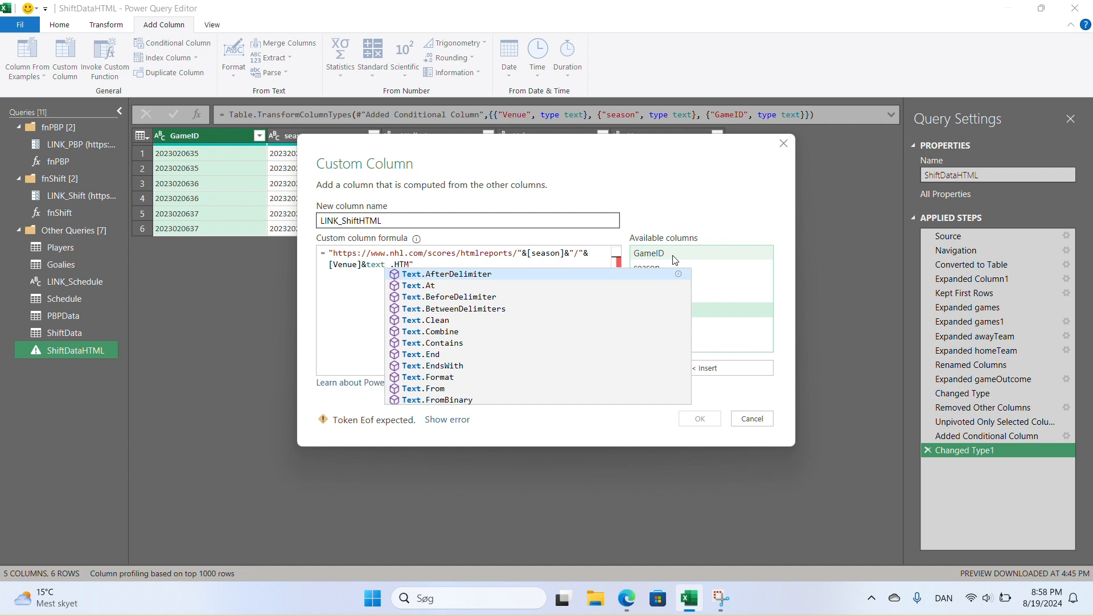
pyautogui.press('Down')
pyautogui.press('Down')
pyautogui.press('Down')
pyautogui.press('Down')
pyautogui.press('Down')
pyautogui.press('Down')
pyautogui.press('Down')
pyautogui.press('Down')
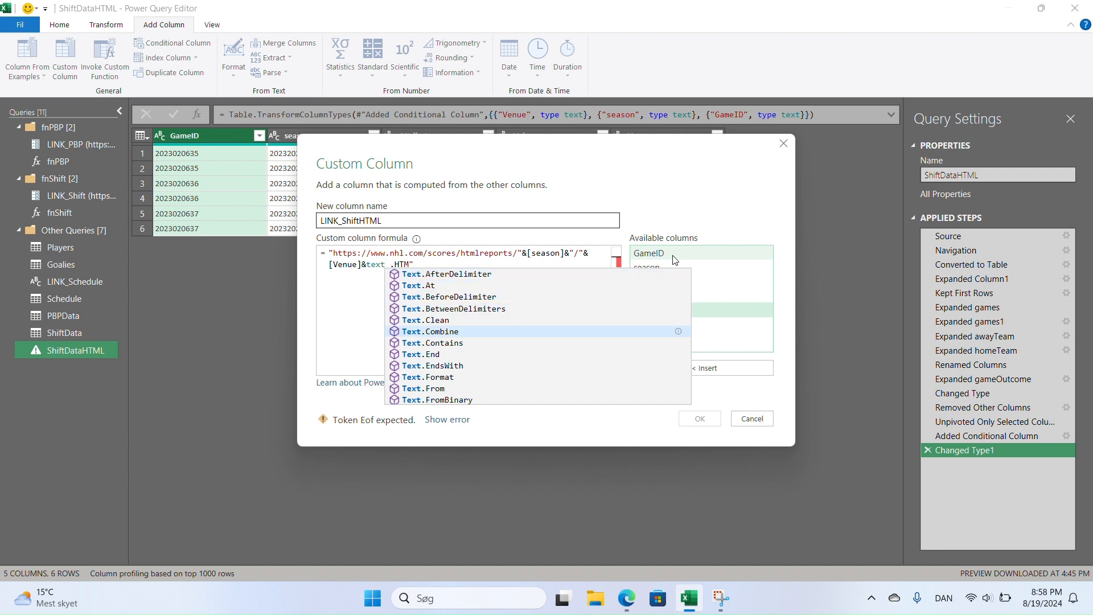
pyautogui.press('Up')
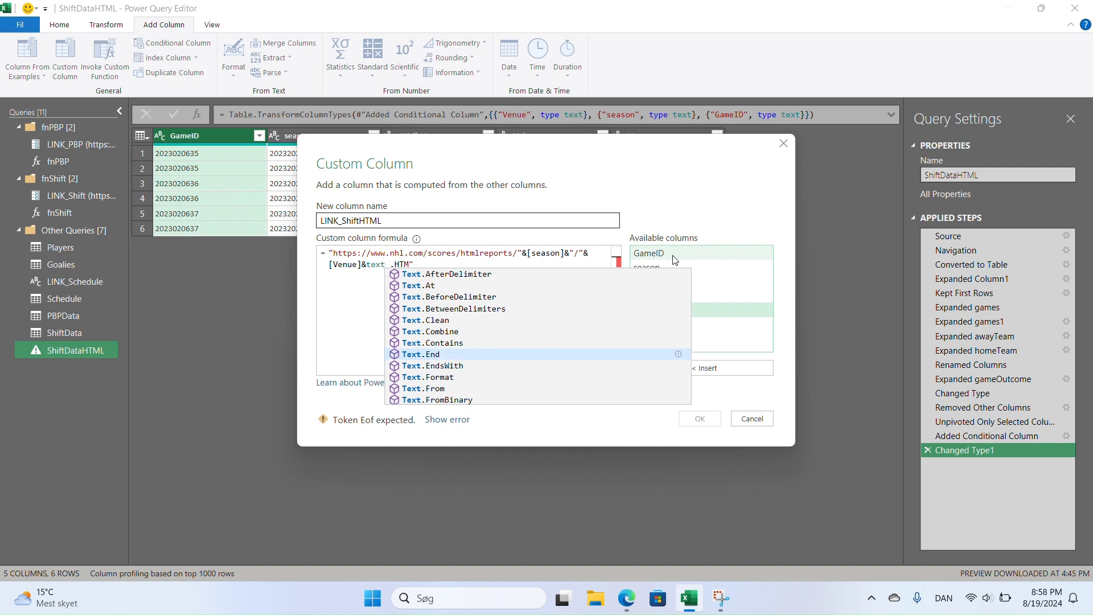
pyautogui.press('Tab')
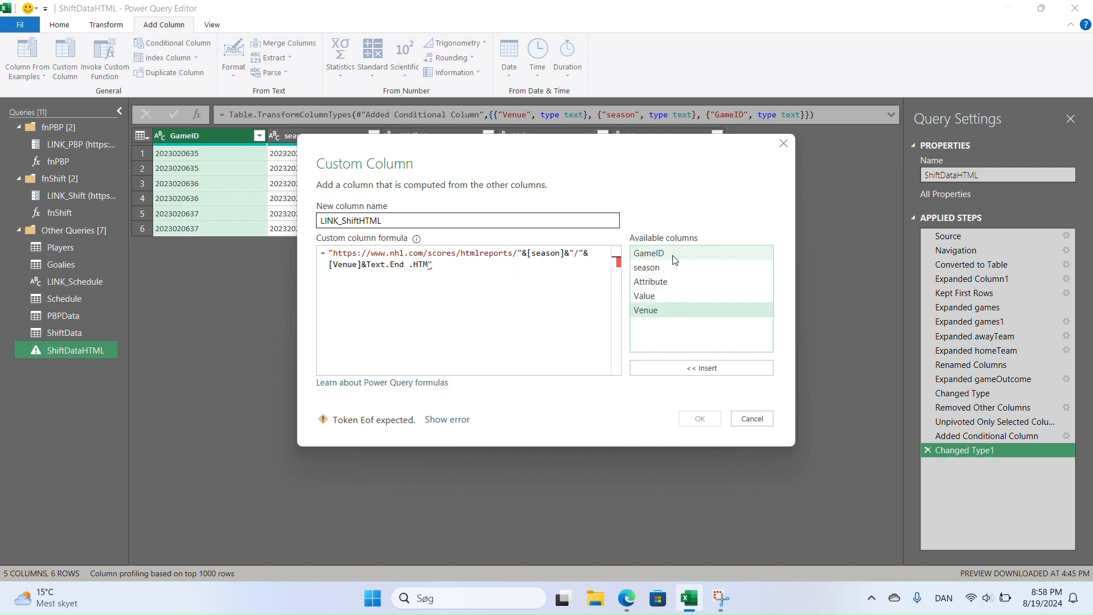
# Give Text.End the GameID column and a count of 6 as its arguments, and close the parenthesis.
pyautogui.write('(')
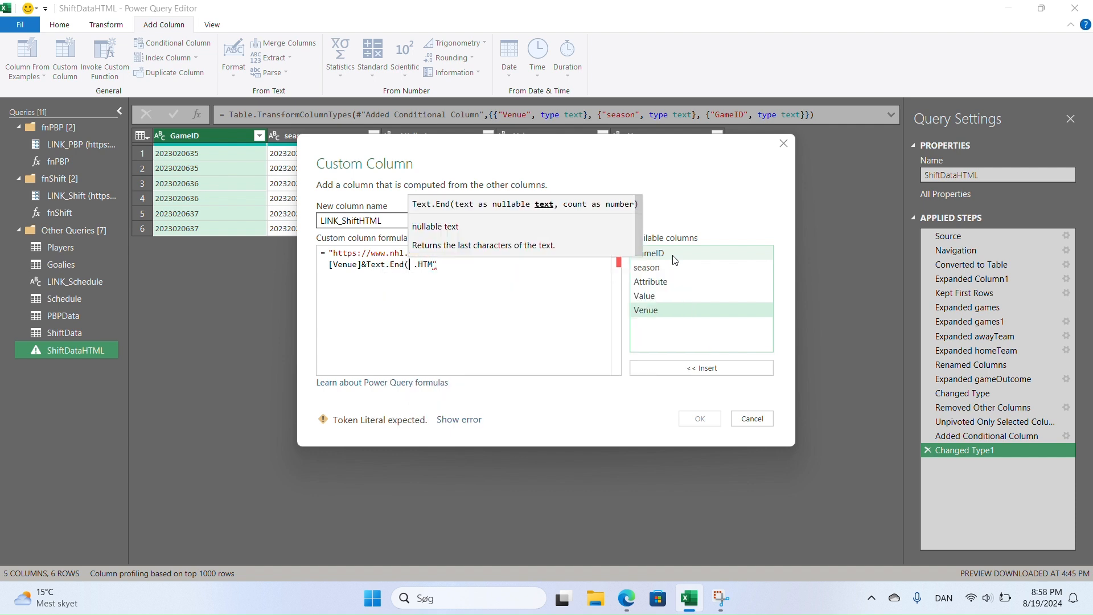
pyautogui.doubleClick(666, 254)
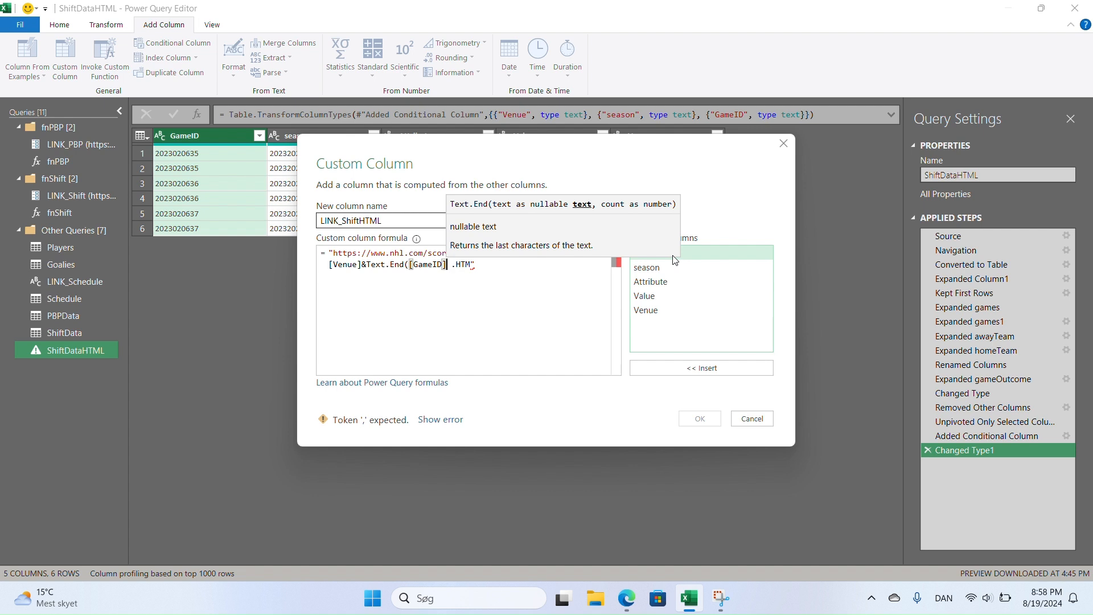
pyautogui.write(',')
pyautogui.write('6')
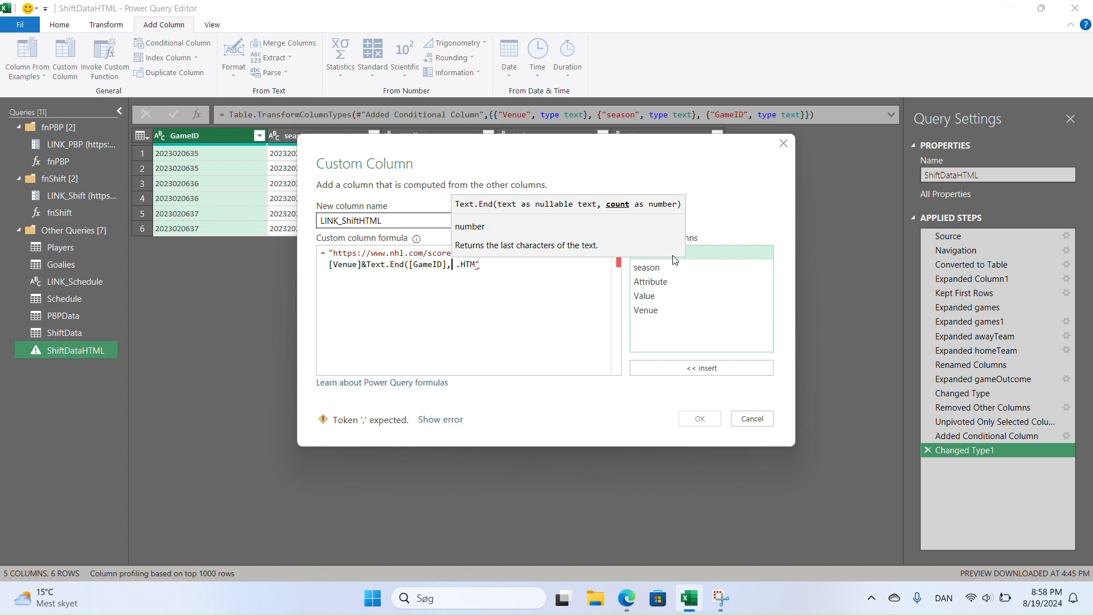
pyautogui.write(')')
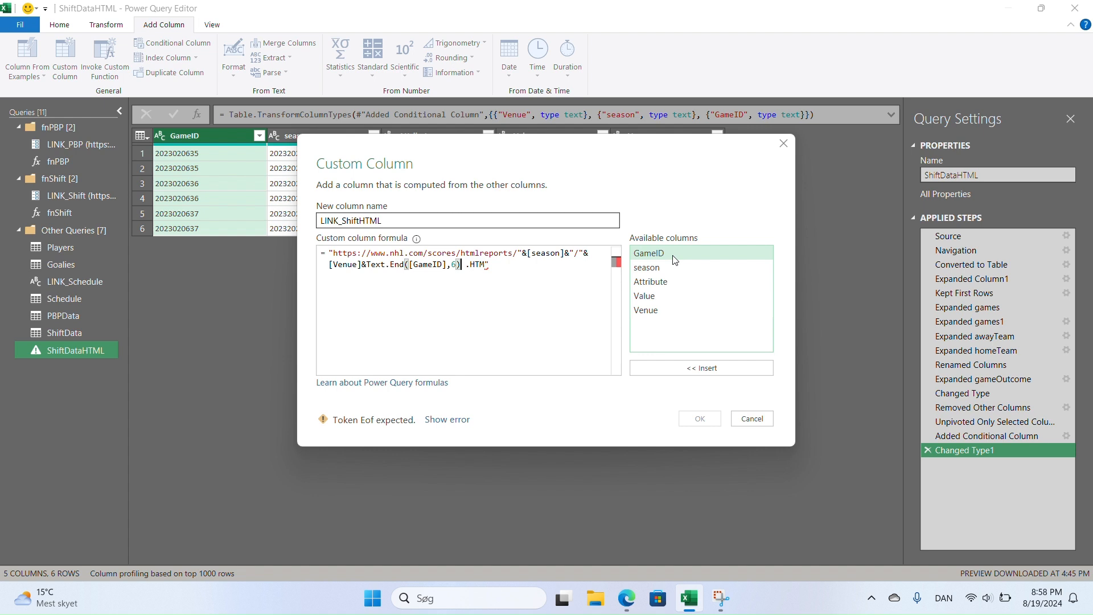
# Join the .HTM ending with &, remove the stray space, open its quotation mark, and add the custom column.
pyautogui.write('&')
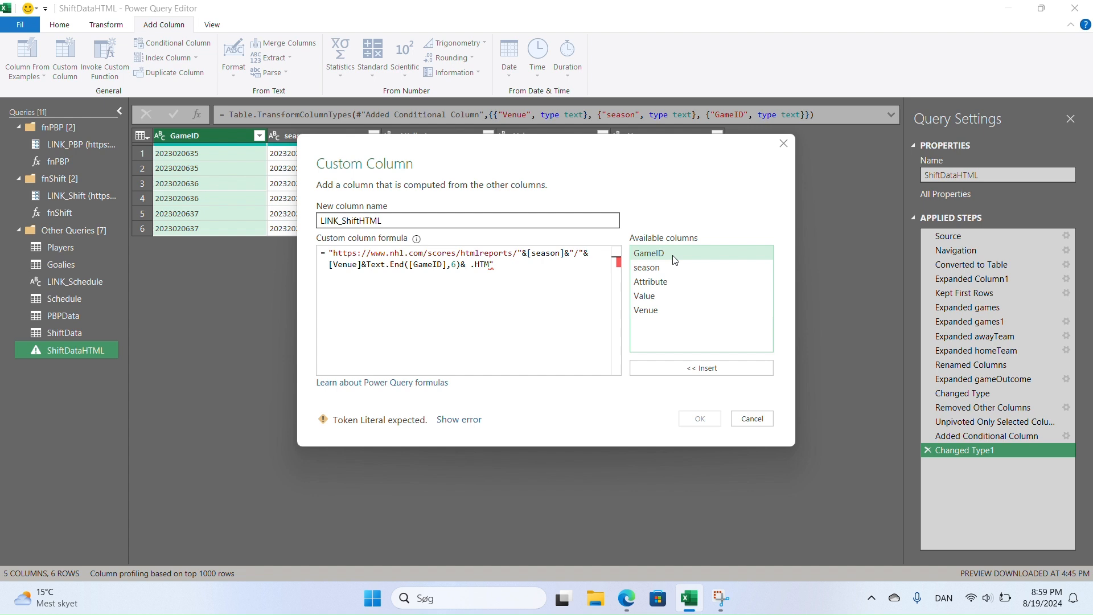
pyautogui.press('Delete')
pyautogui.write('"')
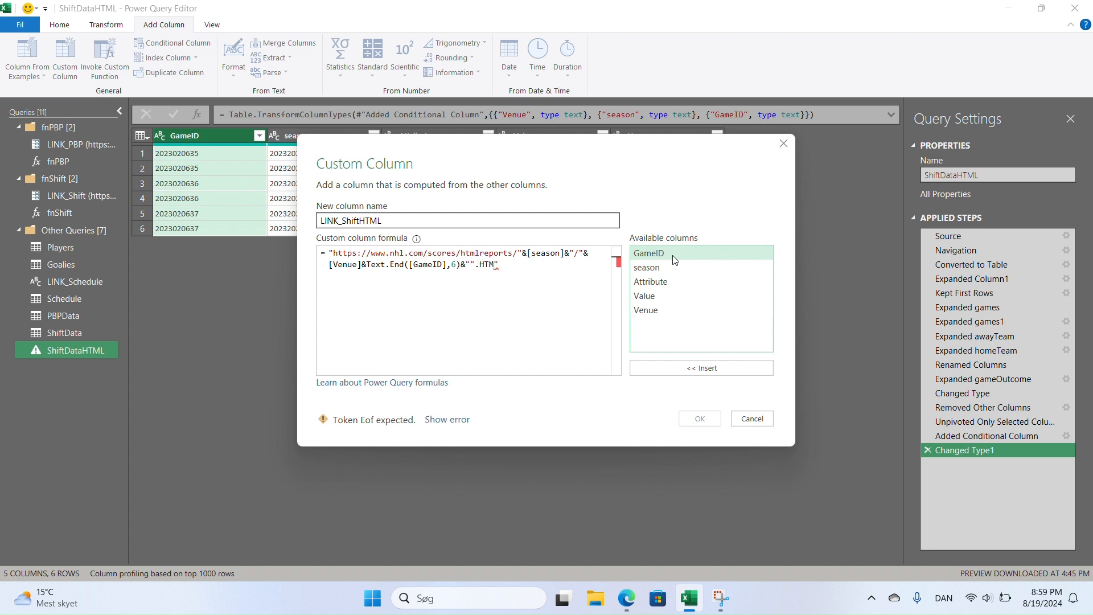
pyautogui.press('Delete')
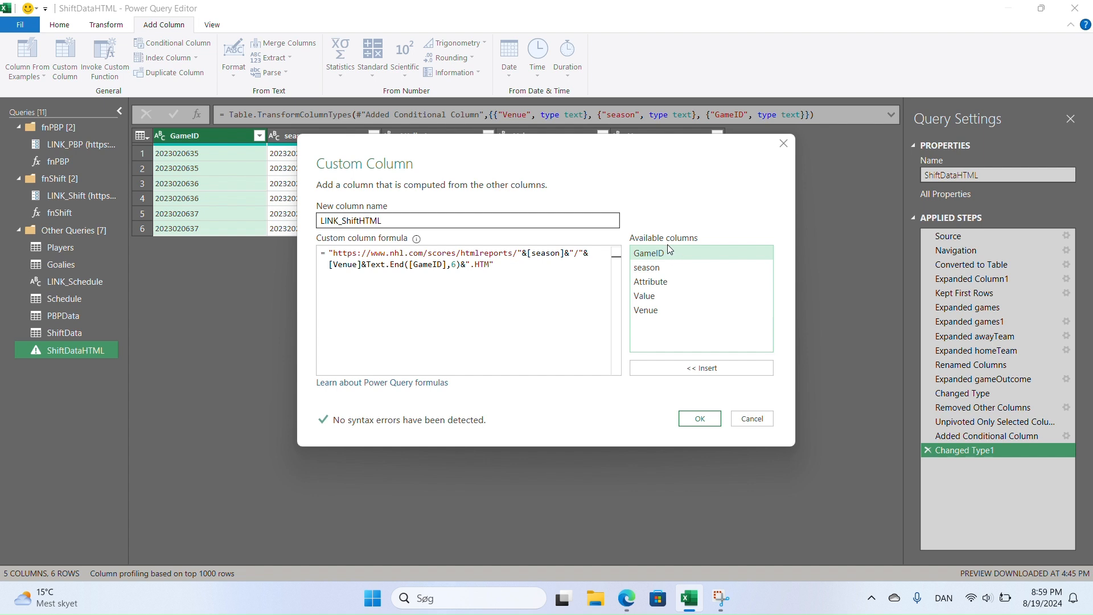
pyautogui.click(713, 418)
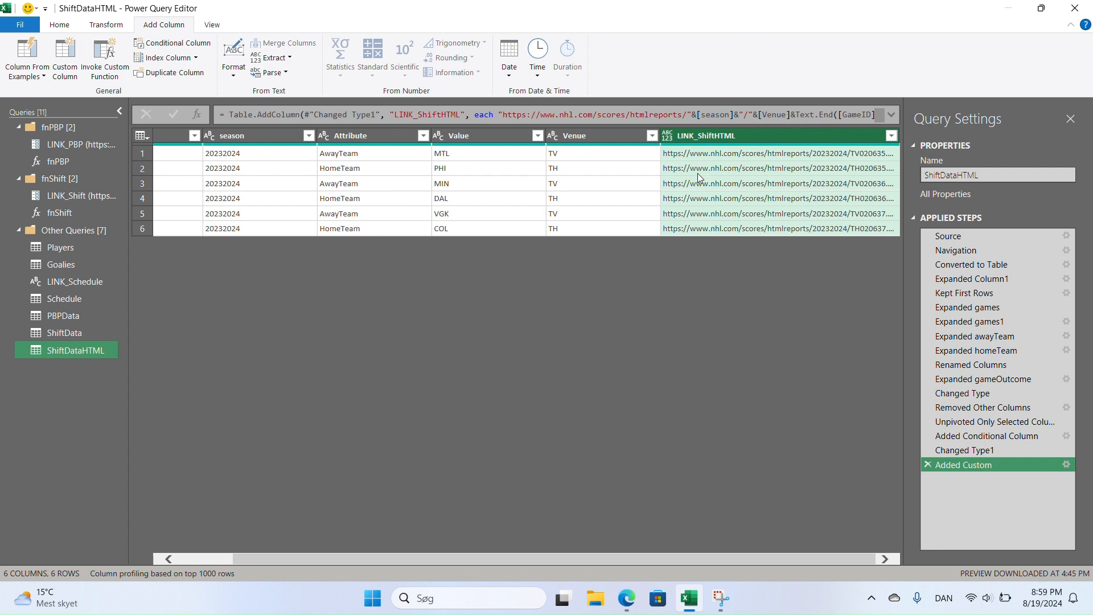
# Set the LINK_ShiftHTML column's data type to Text and select the first row's full link for copying.
pyautogui.click(667, 136)
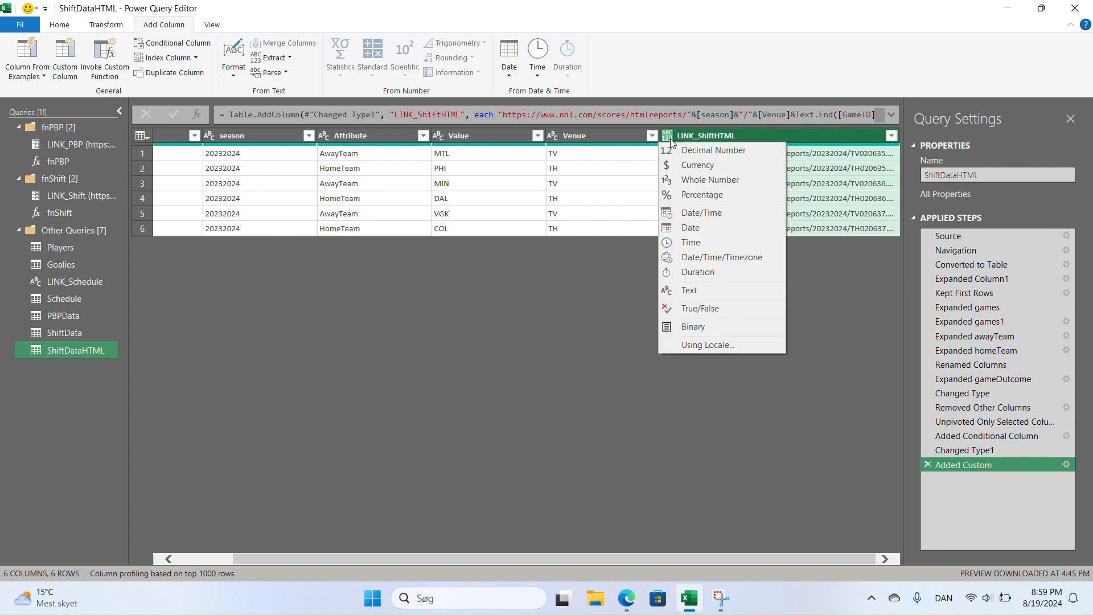
pyautogui.click(700, 290)
pyautogui.click(710, 158)
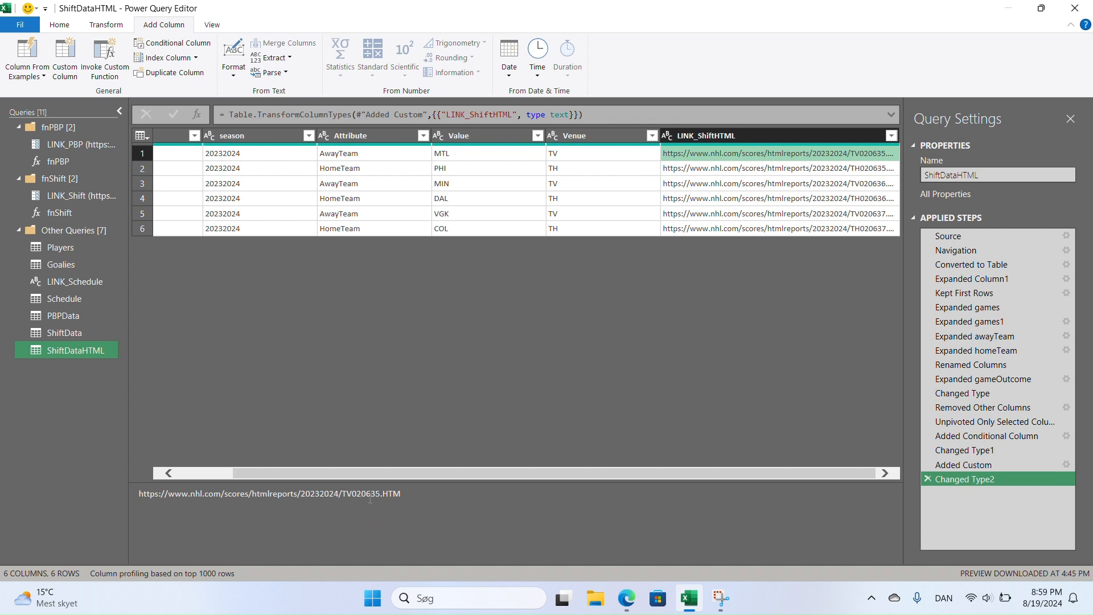
pyautogui.moveTo(401, 493); pyautogui.dragTo(162, 482)
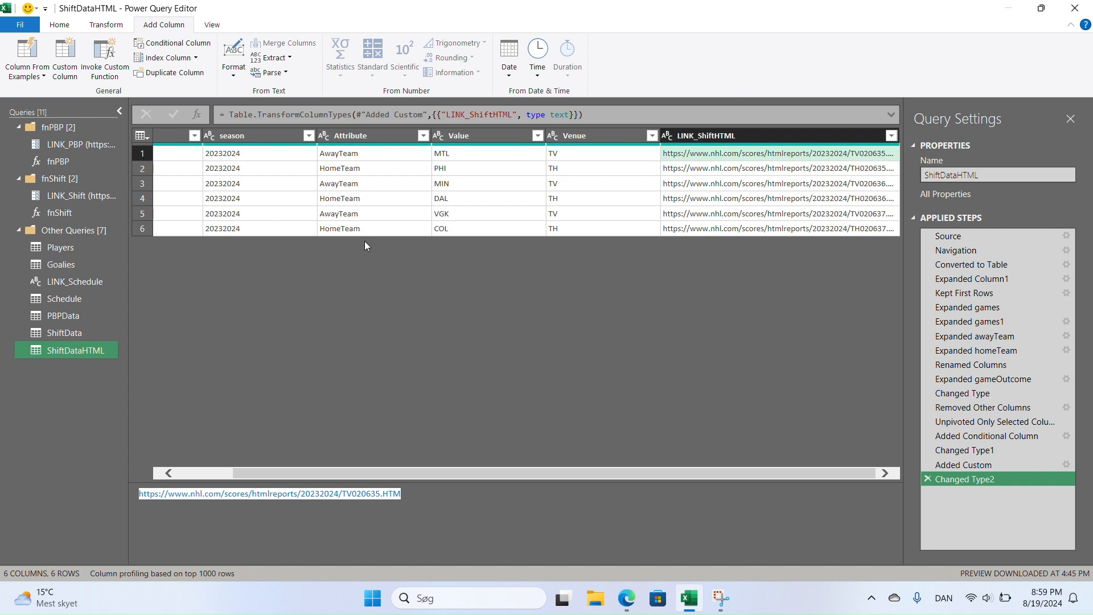
pyautogui.click(61, 27)
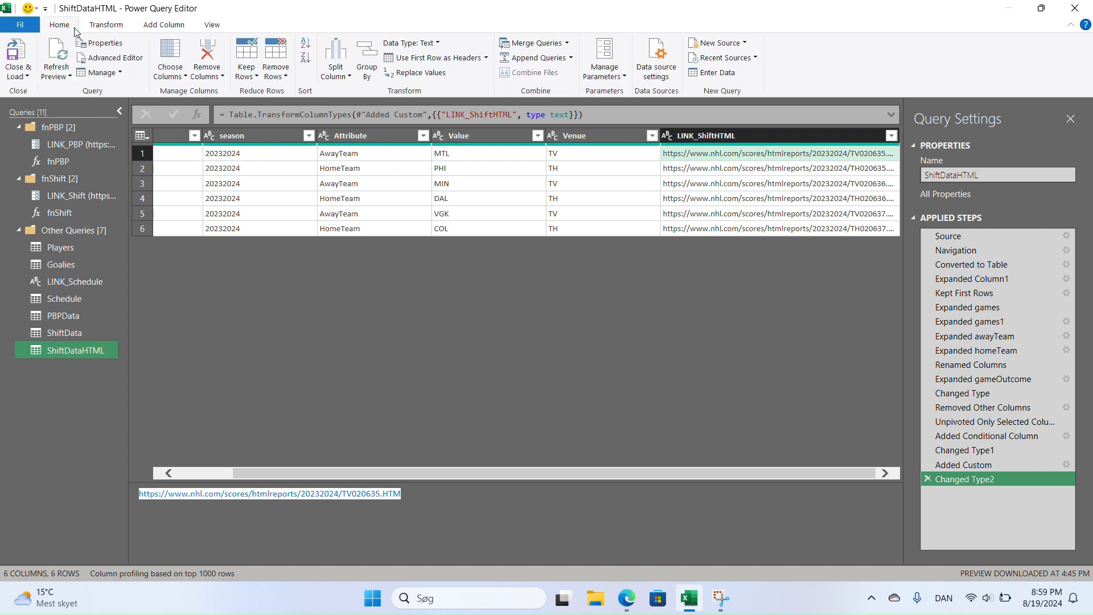
pyautogui.click(720, 43)
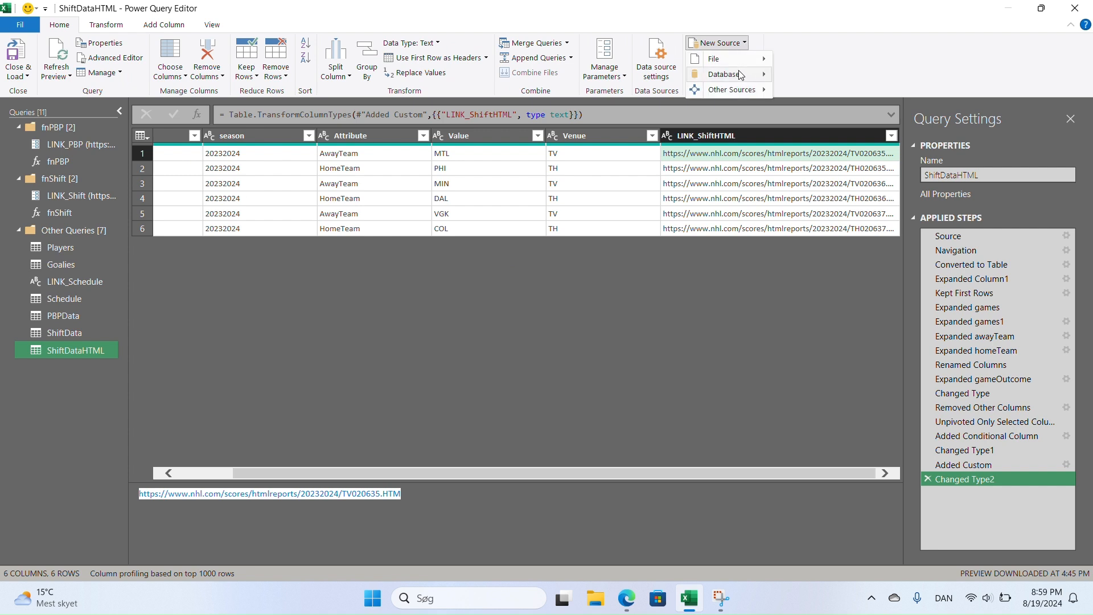
pyautogui.moveTo(739, 75)
pyautogui.click(815, 100)
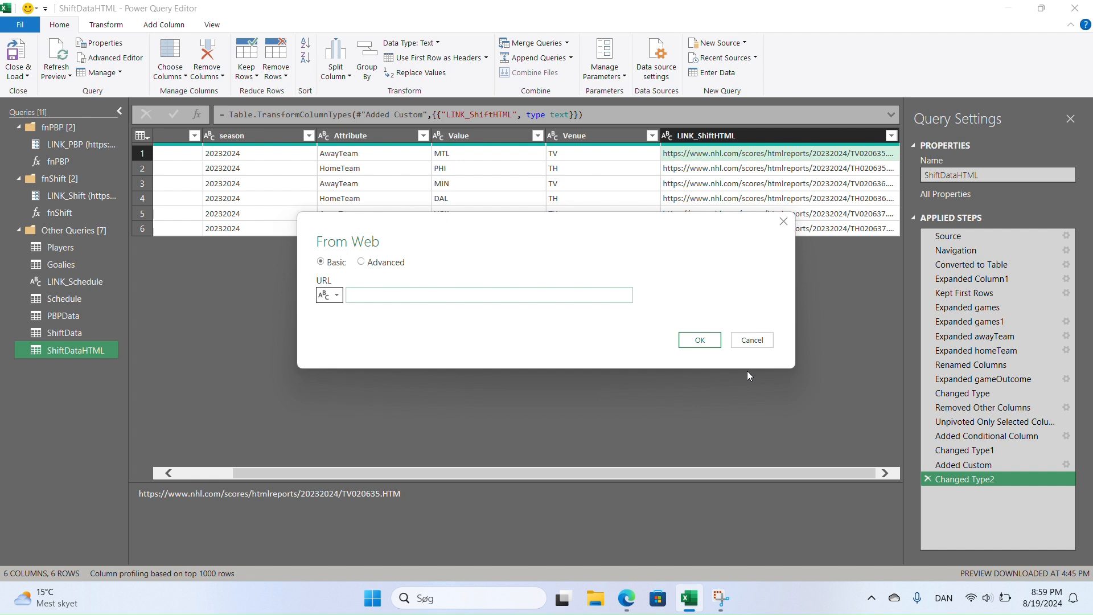
pyautogui.write('https://www.nhl.com/scores/htmlreports/20232024/TV020635.HTM')
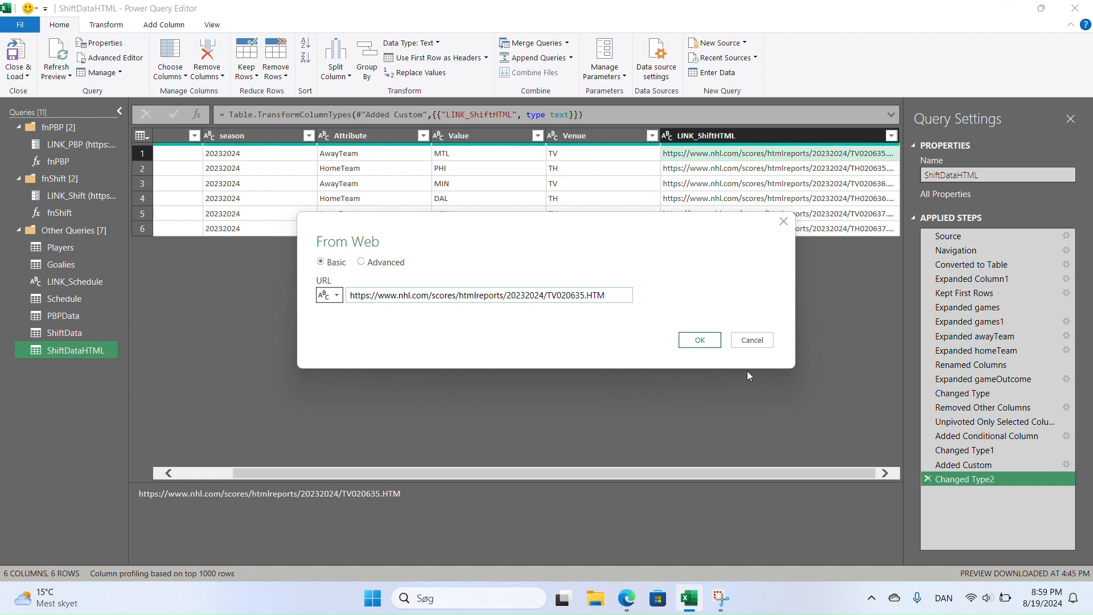
pyautogui.click(702, 342)
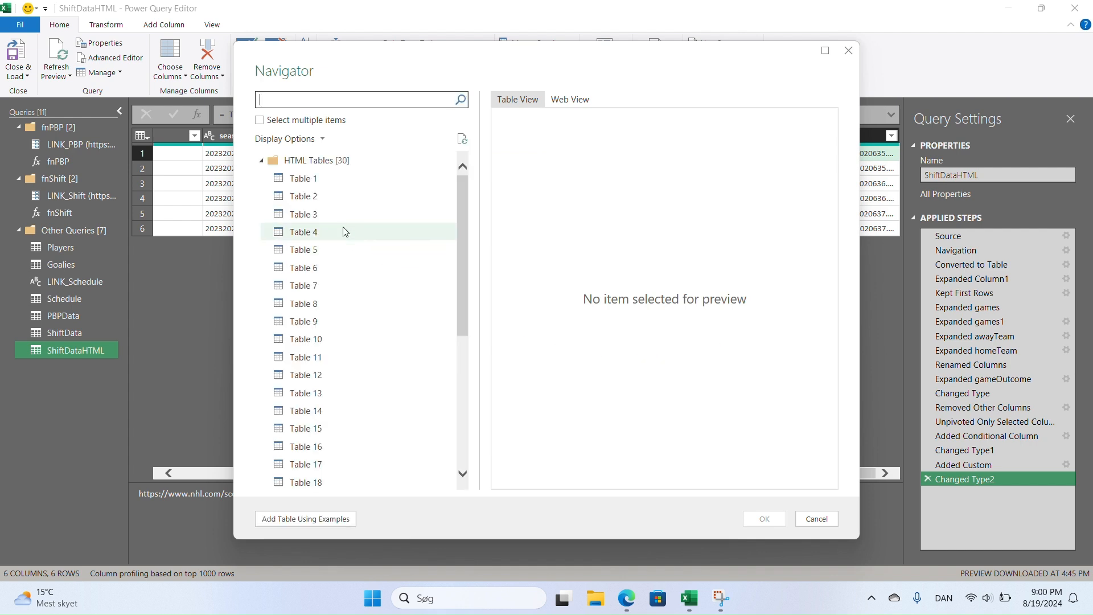
# Preview the page's HTML tables and load Table 10 as a new query.
pyautogui.click(300, 183)
pyautogui.click(302, 200)
pyautogui.click(301, 218)
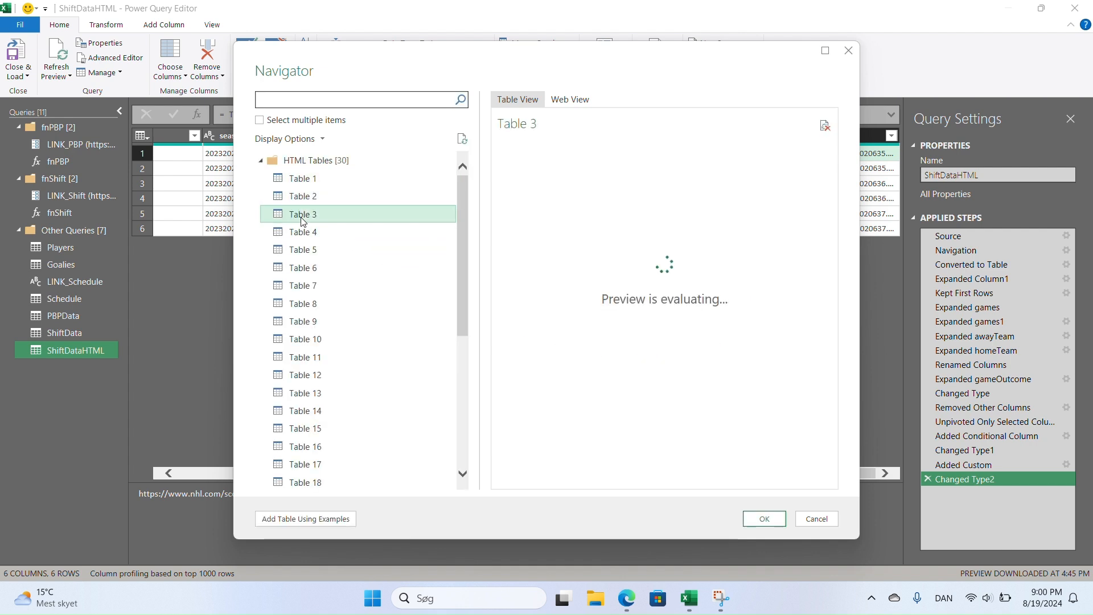
pyautogui.click(300, 231)
pyautogui.click(300, 250)
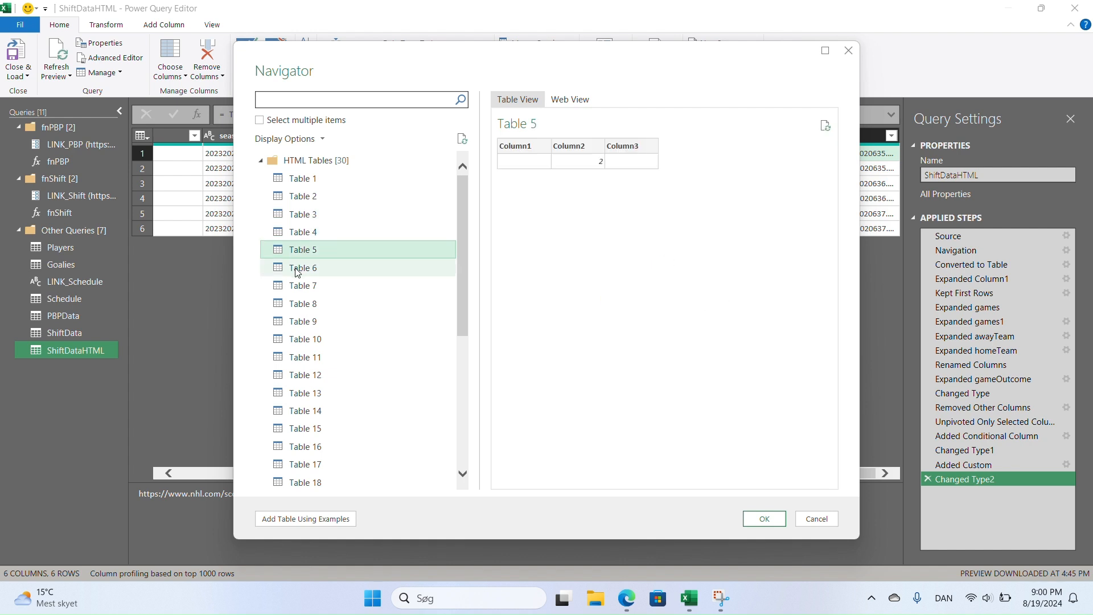
pyautogui.click(303, 339)
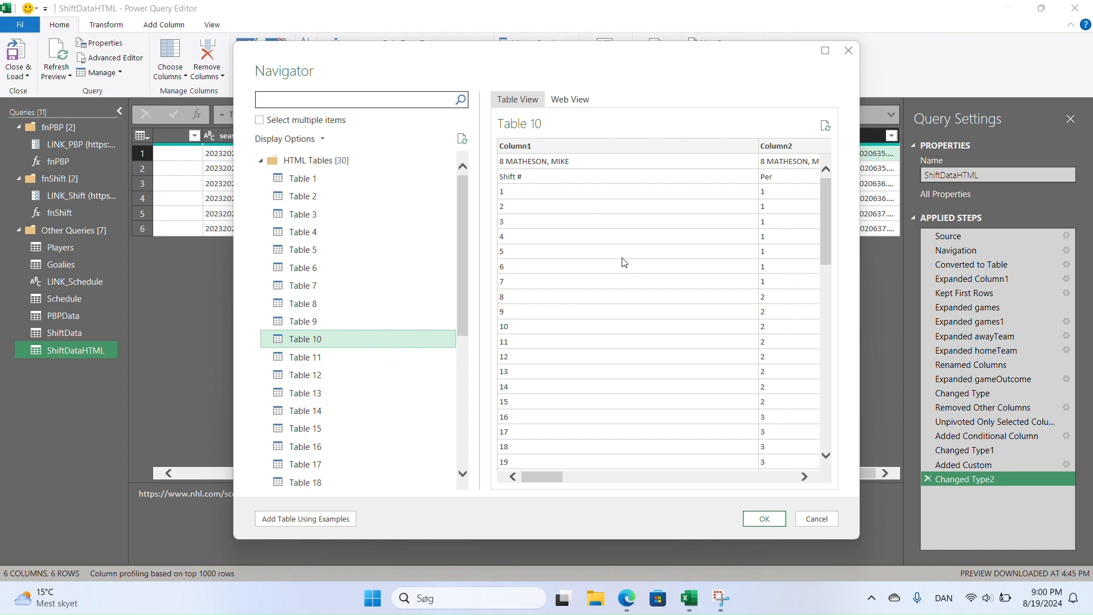
pyautogui.click(746, 522)
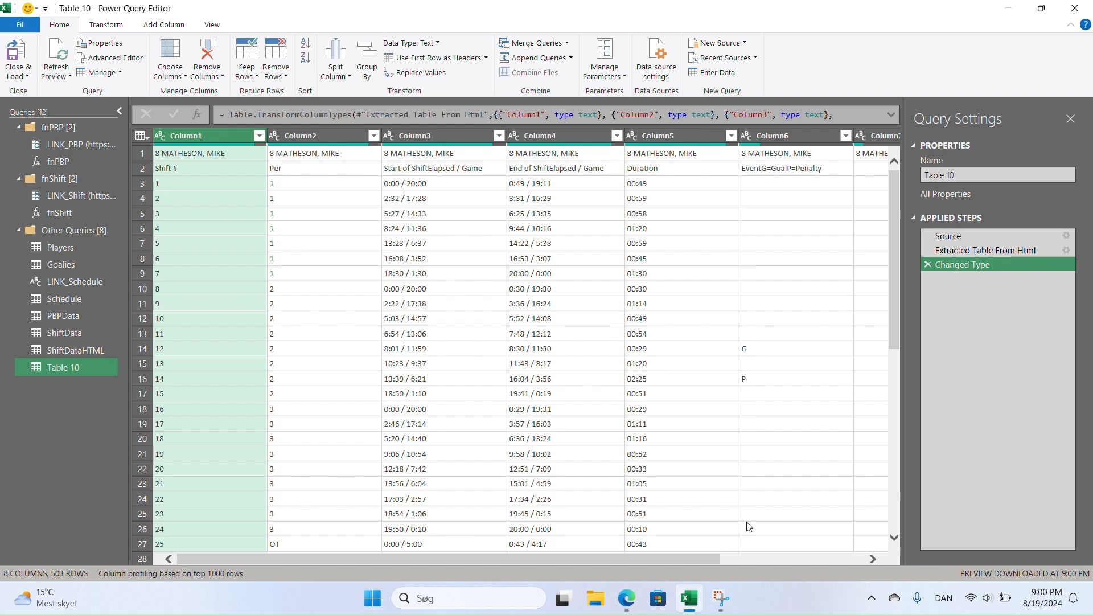
# Create a new query parameter named LINK_ShiftHTML.
pyautogui.moveTo(671, 560); pyautogui.dragTo(594, 571)
pyautogui.click(613, 80)
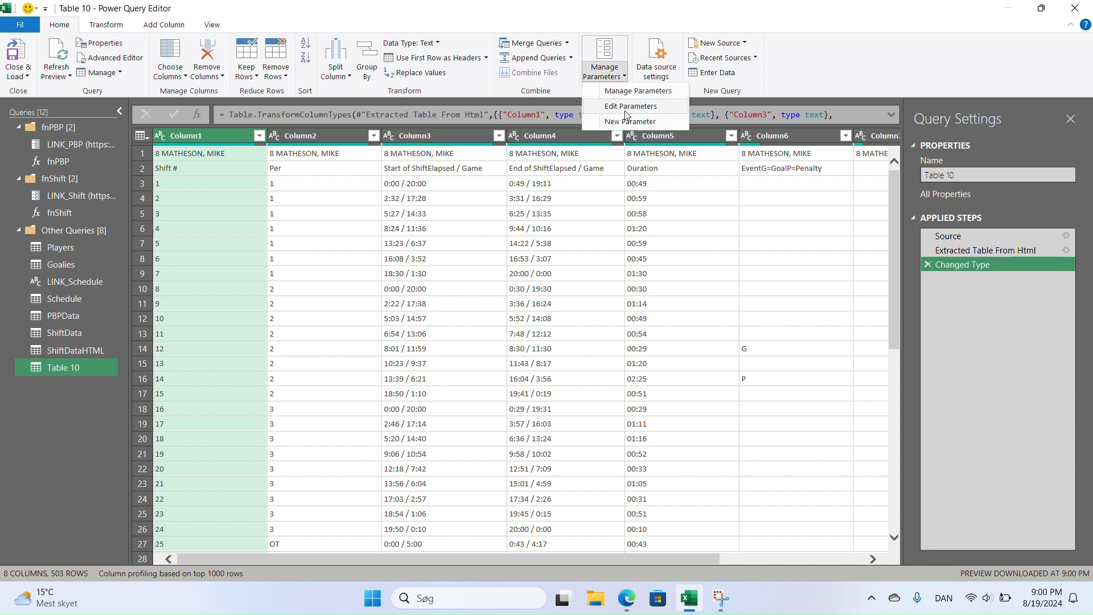
pyautogui.click(629, 122)
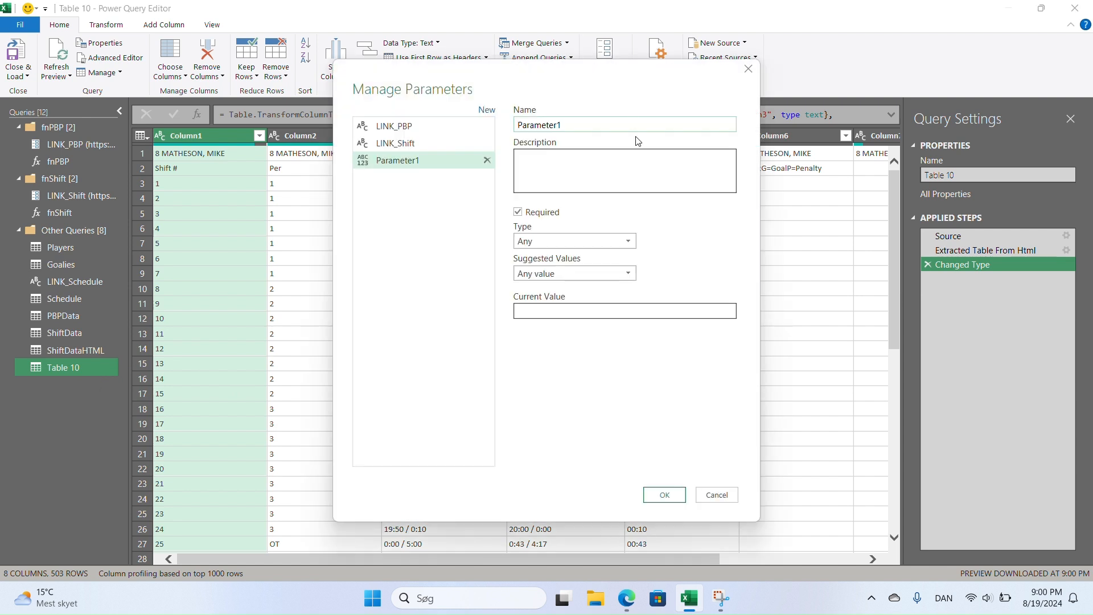
pyautogui.doubleClick(629, 128)
pyautogui.write('LINK_ShiftHTM')
pyautogui.click(572, 242)
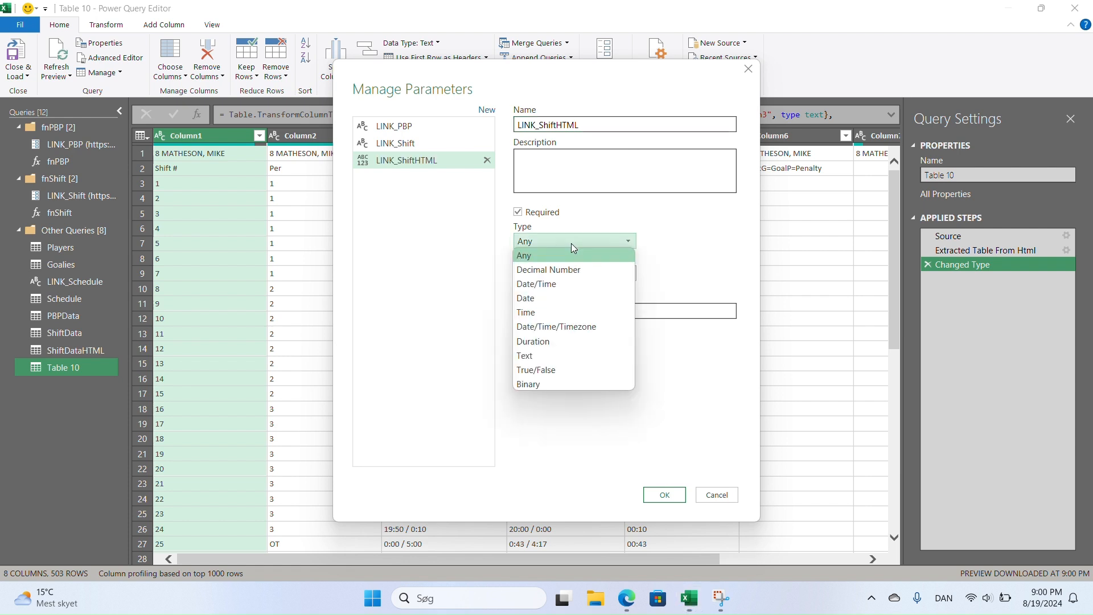
pyautogui.click(551, 354)
pyautogui.click(577, 312)
pyautogui.write('https://www.nhl.com/scores/htmlreports/20232024/TV020635.HTM')
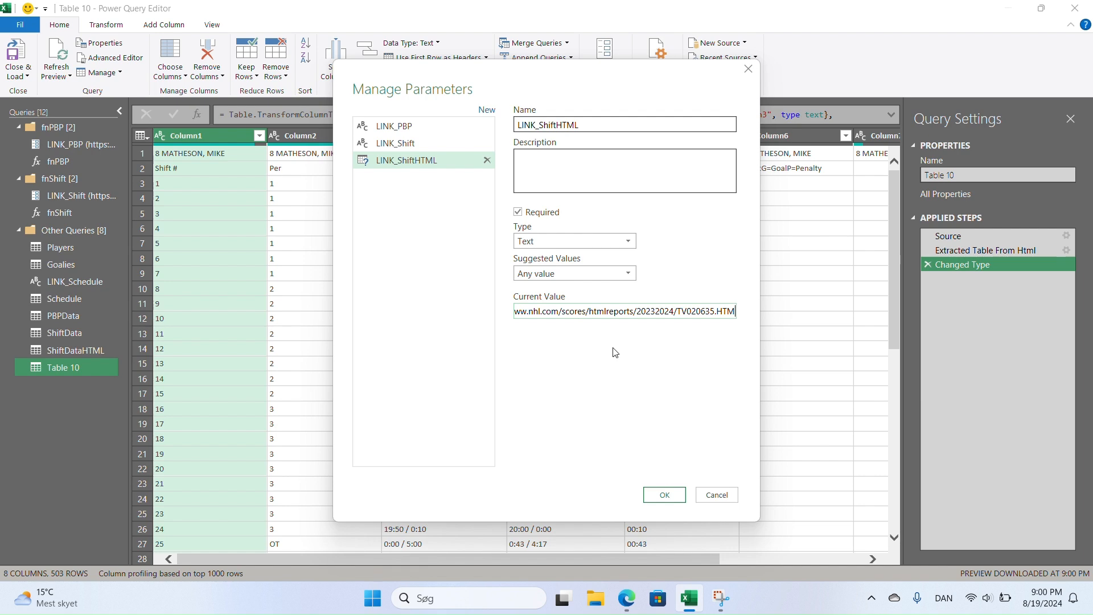
pyautogui.click(669, 494)
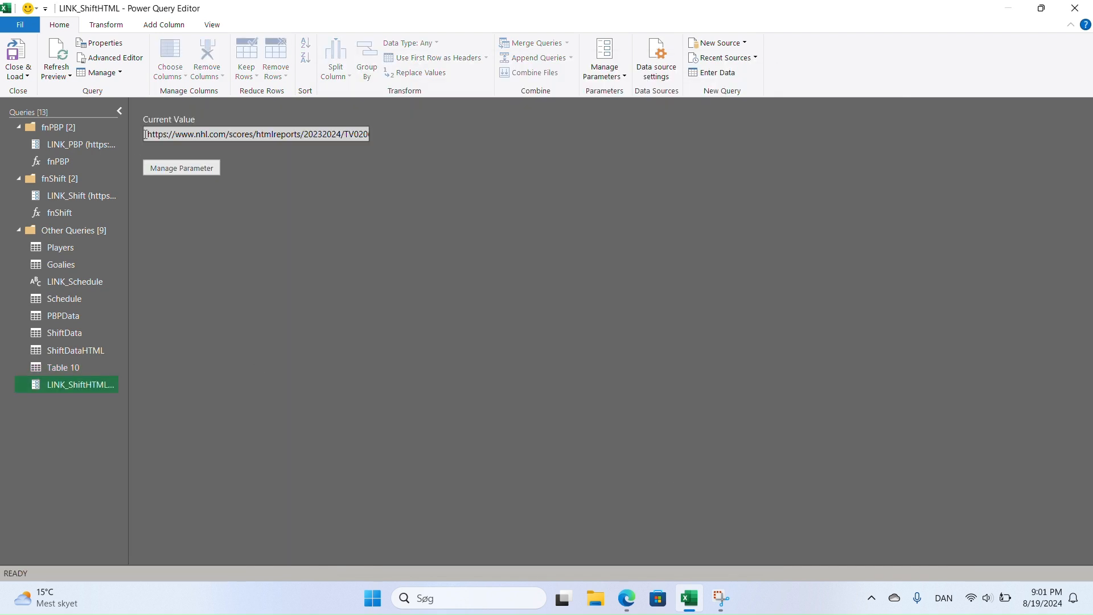
# Replace the hard-coded URL in the Source step of the Table 10 query with the LINK_ShiftHTML parameter.
pyautogui.click(62, 365)
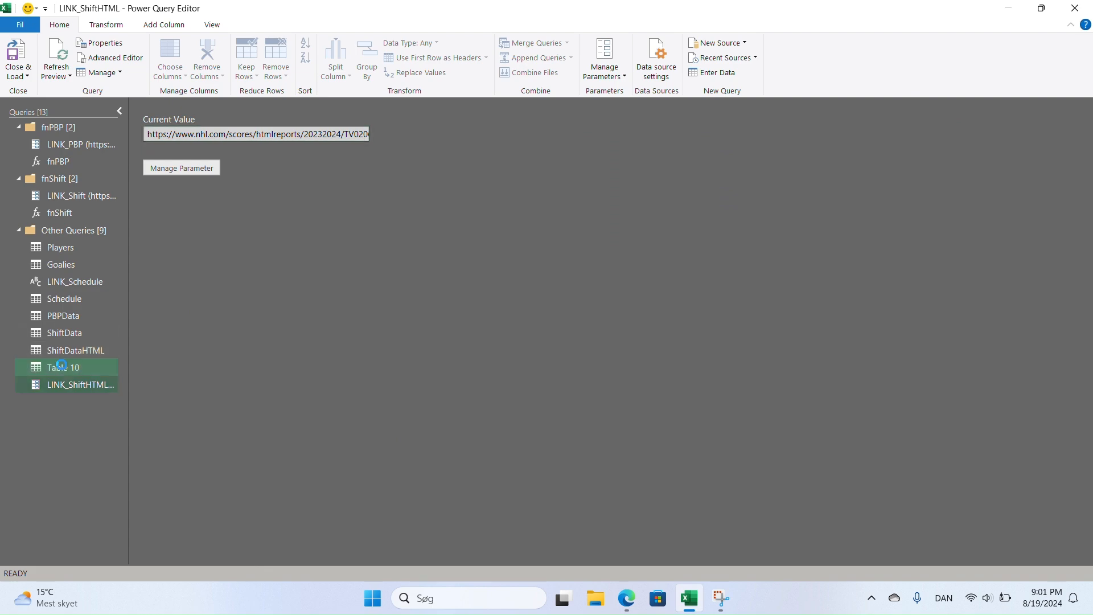
pyautogui.click(1005, 235)
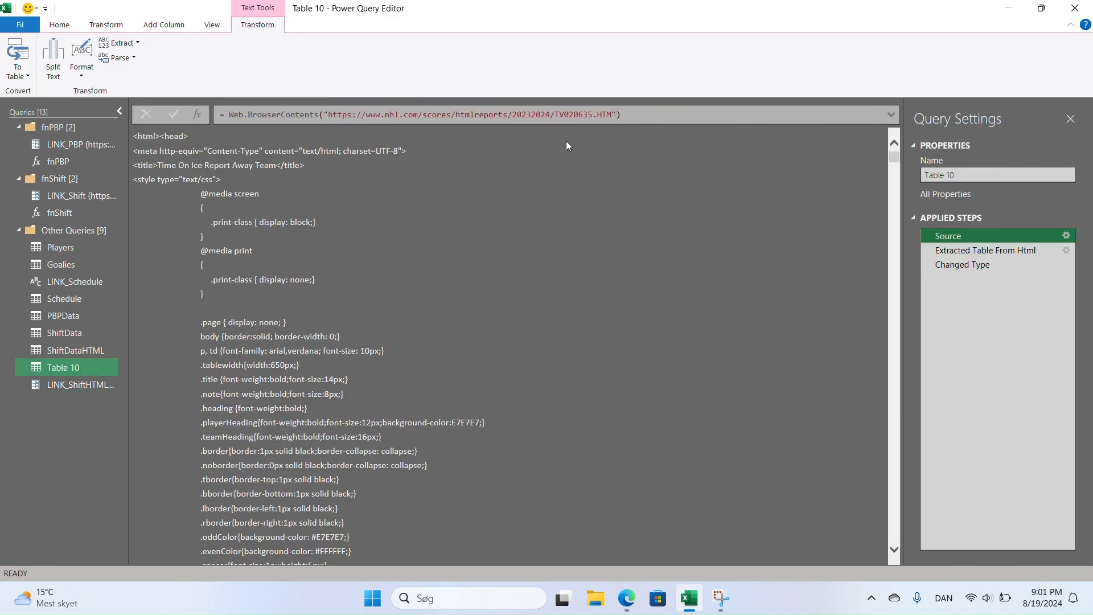
pyautogui.click(613, 114)
pyautogui.moveTo(614, 115); pyautogui.dragTo(323, 116)
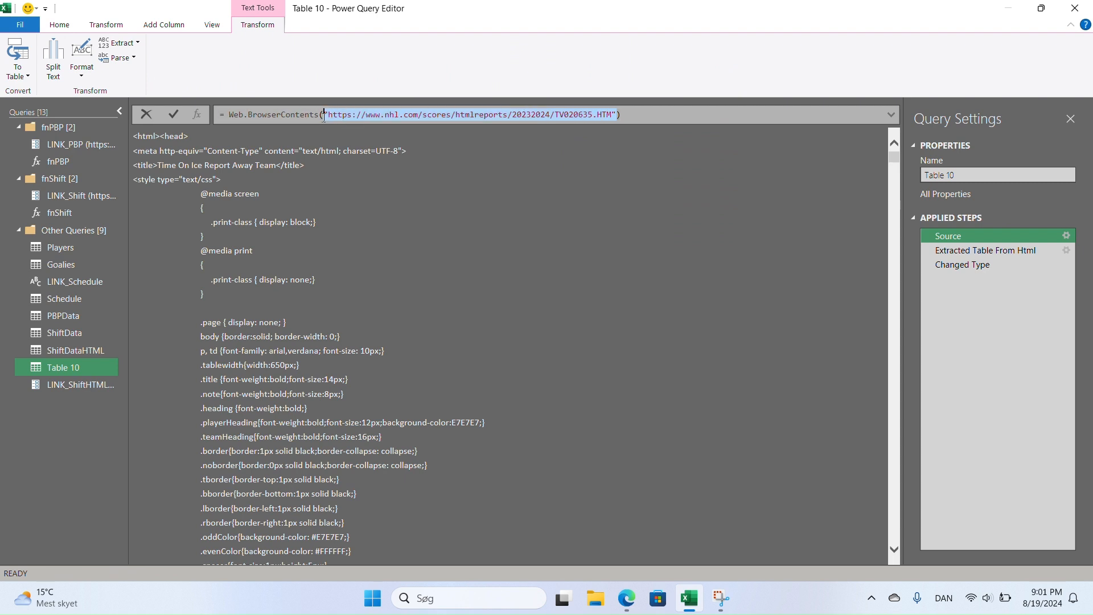
pyautogui.press('BackSpace')
pyautogui.write('LINK')
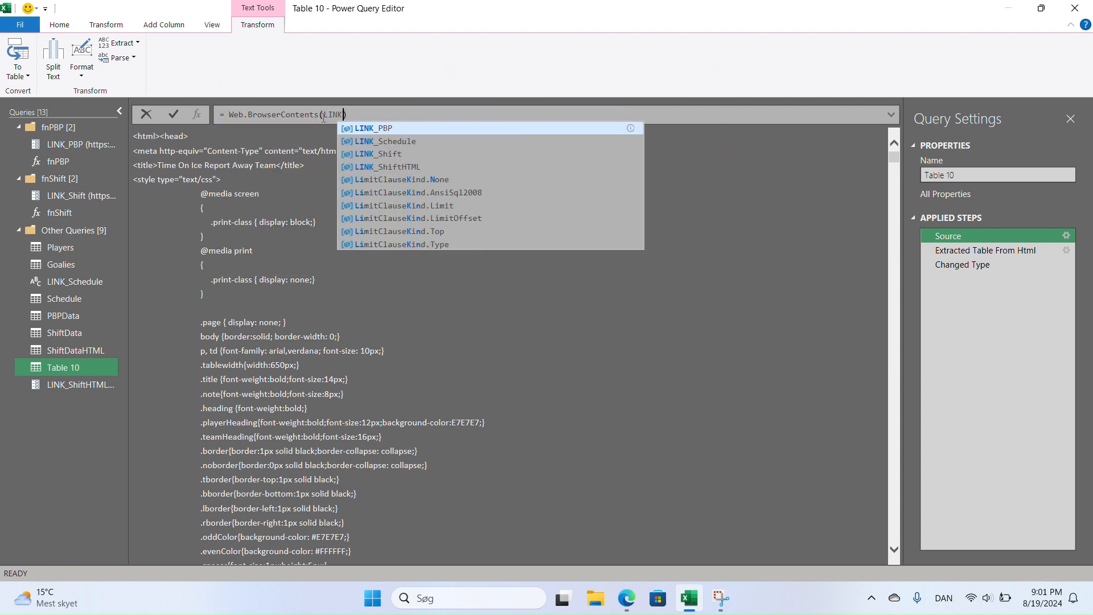
pyautogui.press('Down')
pyautogui.press('Down')
pyautogui.press('Down')
pyautogui.press('Tab')
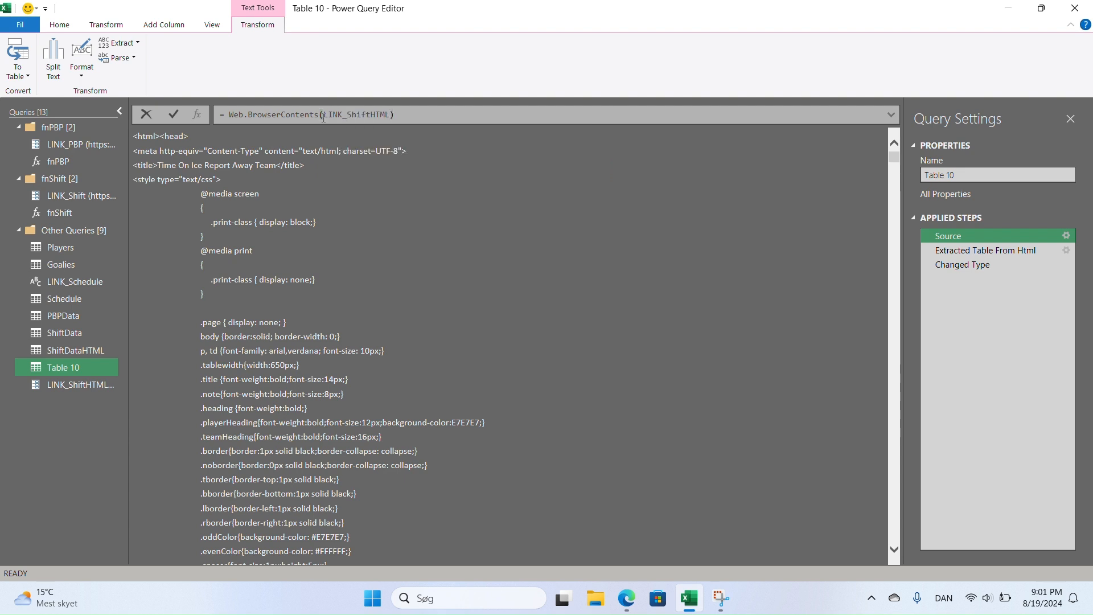
pyautogui.press('Return')
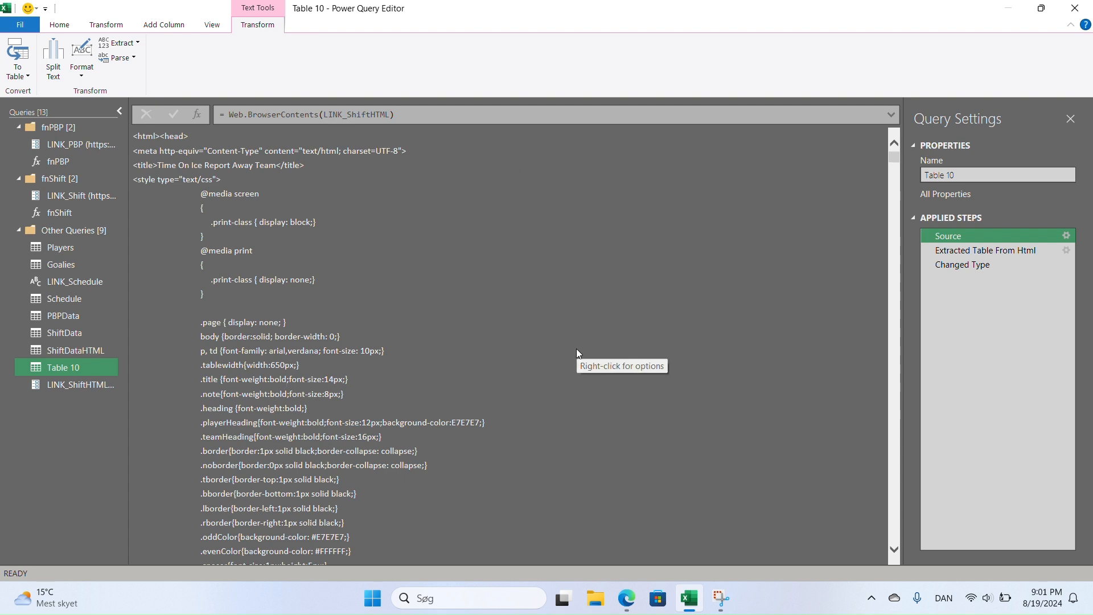
# Create a function named fnShiftHTML from the Table 10 query.
pyautogui.rightClick(80, 370)
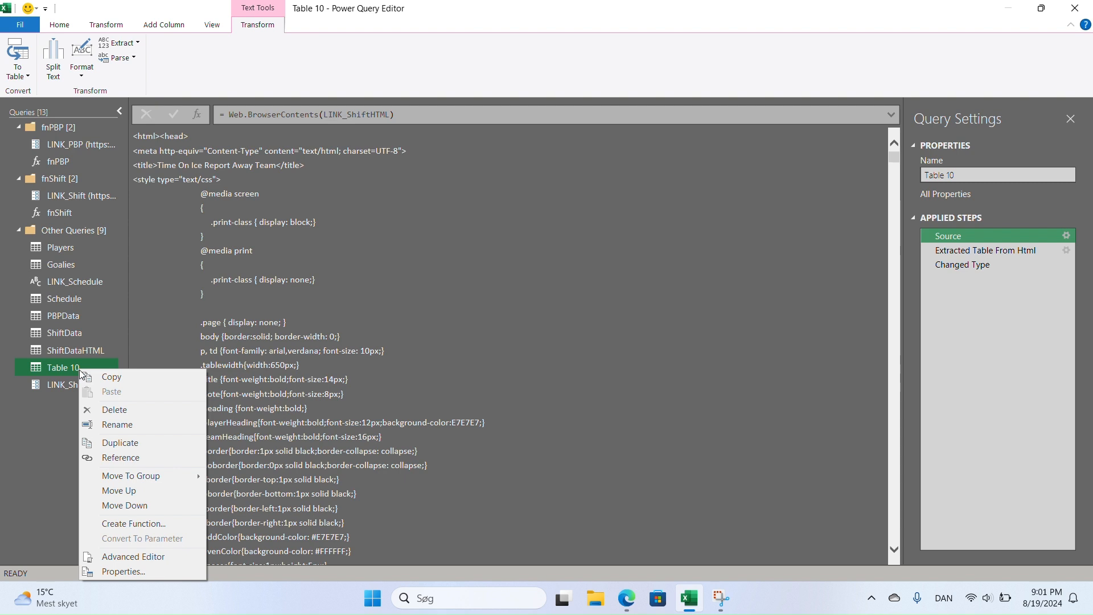
pyautogui.click(153, 523)
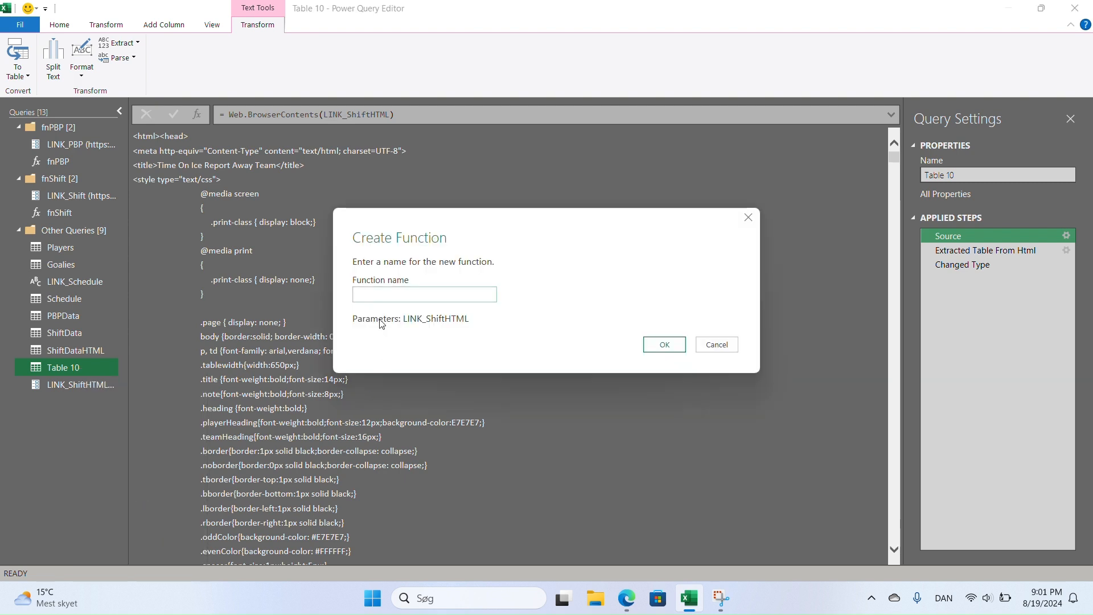
pyautogui.write('fnShift')
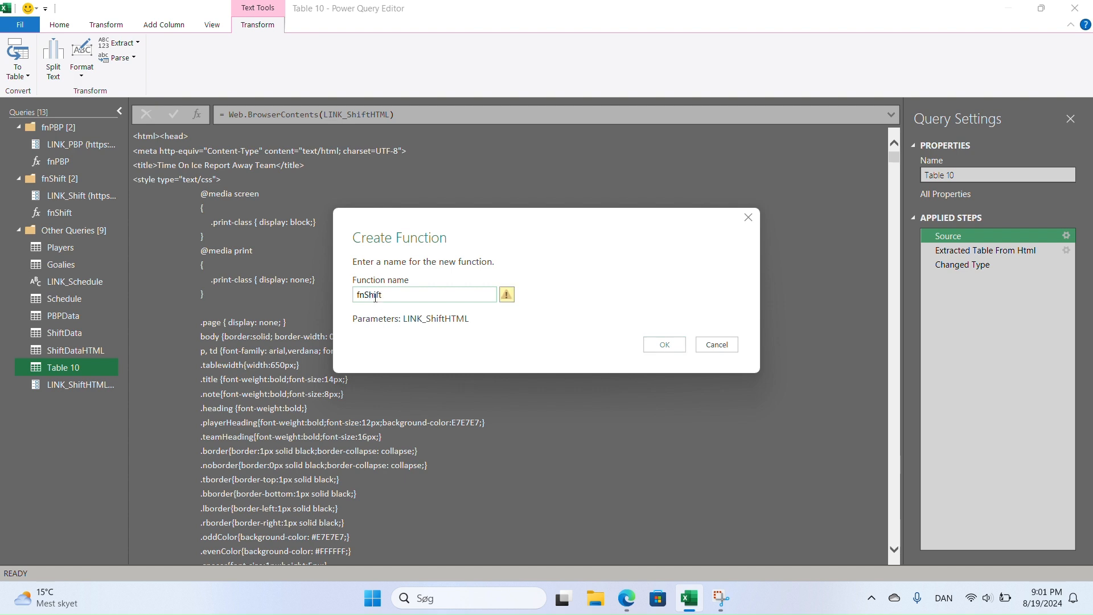
pyautogui.write('HTML')
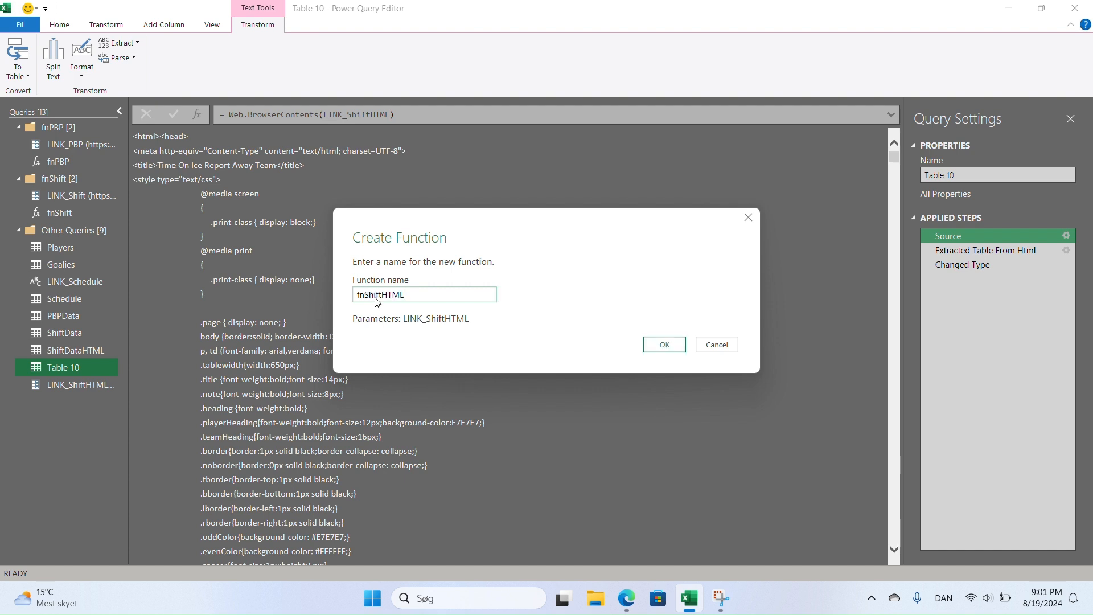
pyautogui.press('Return')
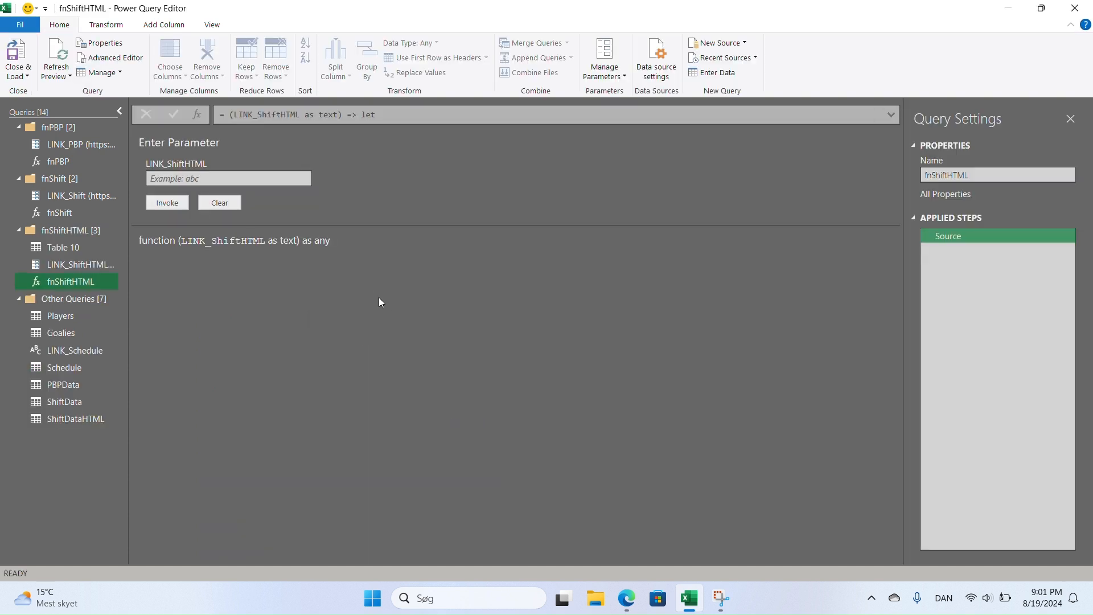
# Test fnShiftHTML by invoking it with the TV020635.HTM report link, and delete the resulting Invoked Function query.
pyautogui.click(179, 178)
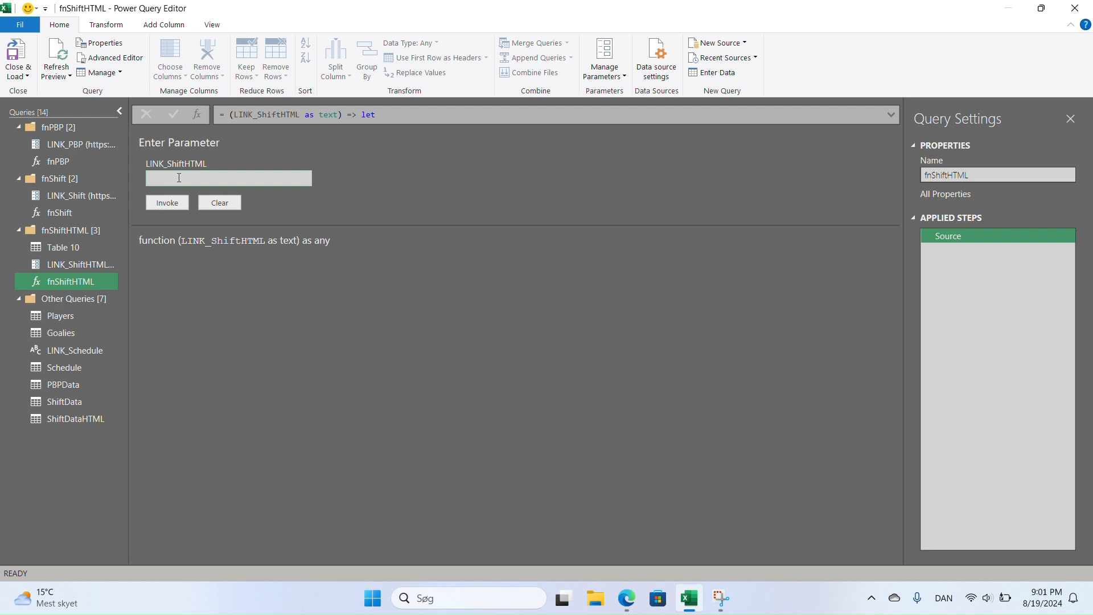
pyautogui.hotkey('ctrl', 'v')
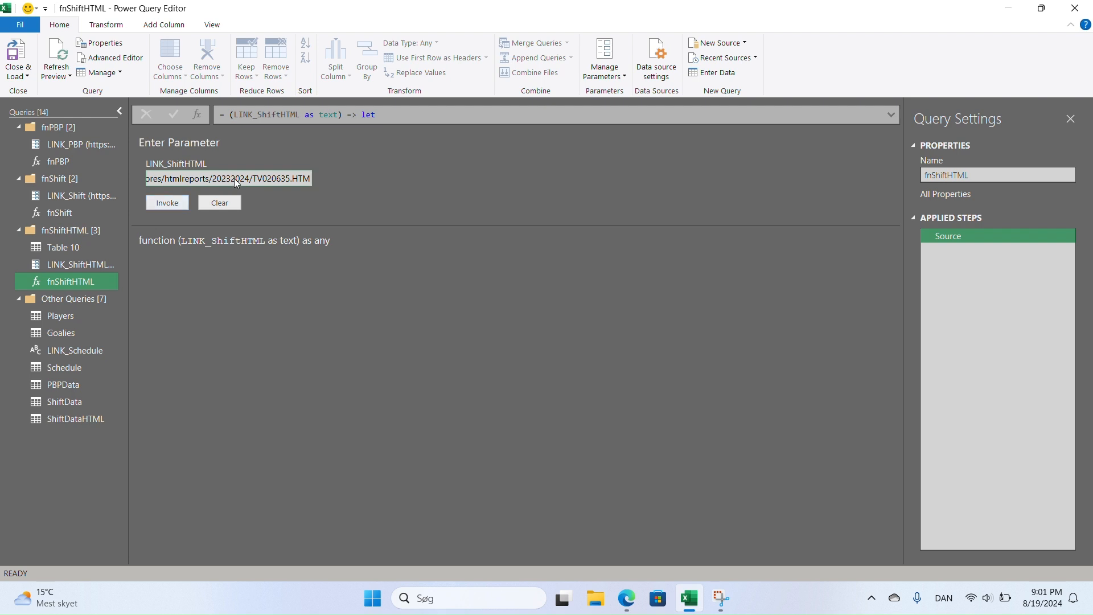
pyautogui.click(180, 204)
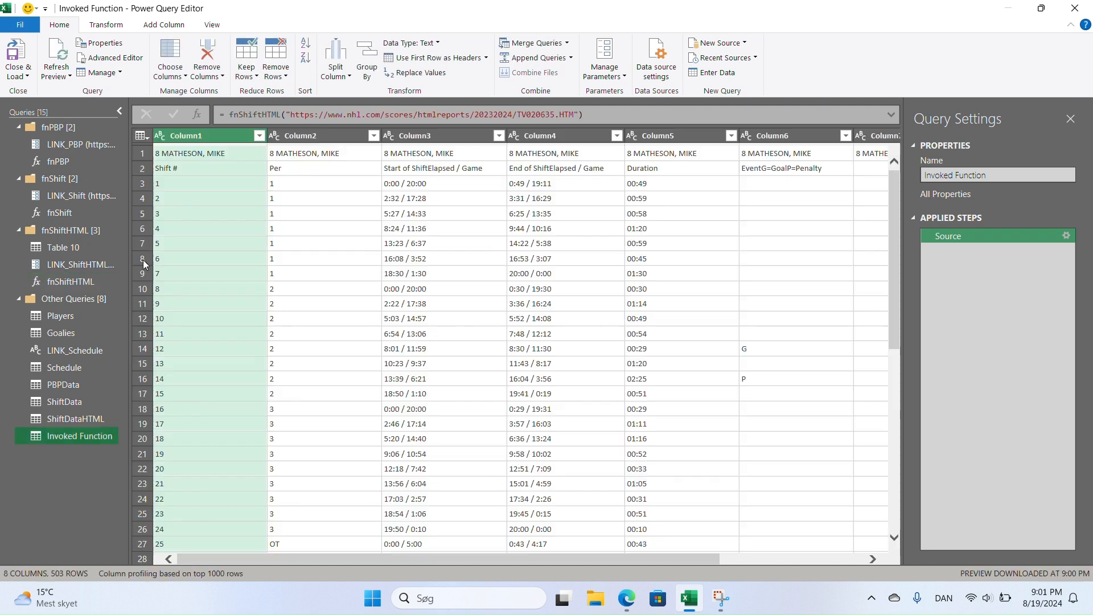
pyautogui.rightClick(73, 434)
pyautogui.click(125, 417)
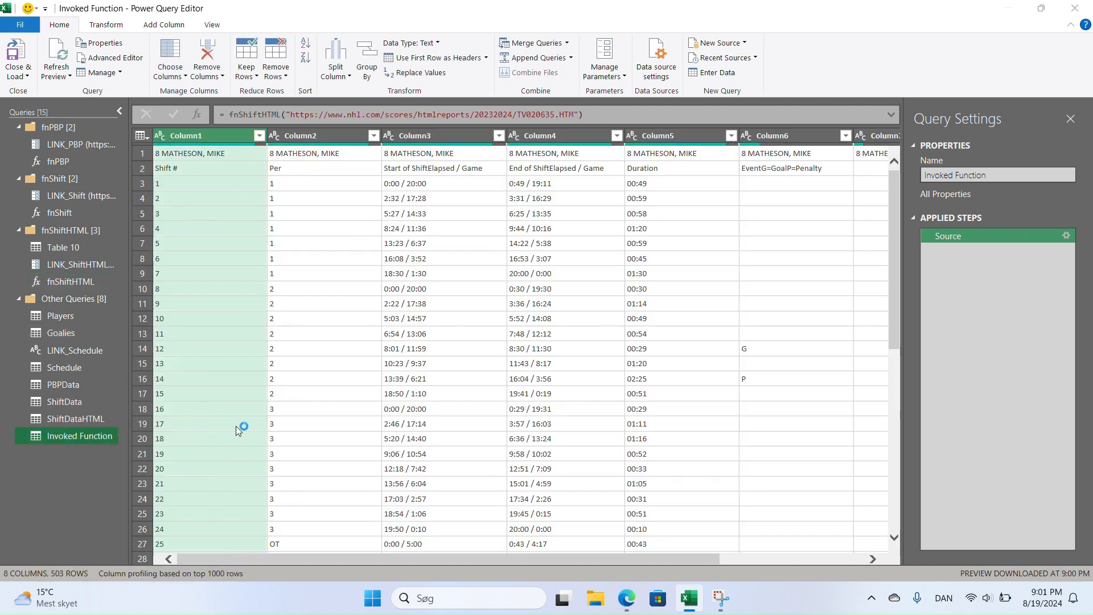
pyautogui.click(601, 328)
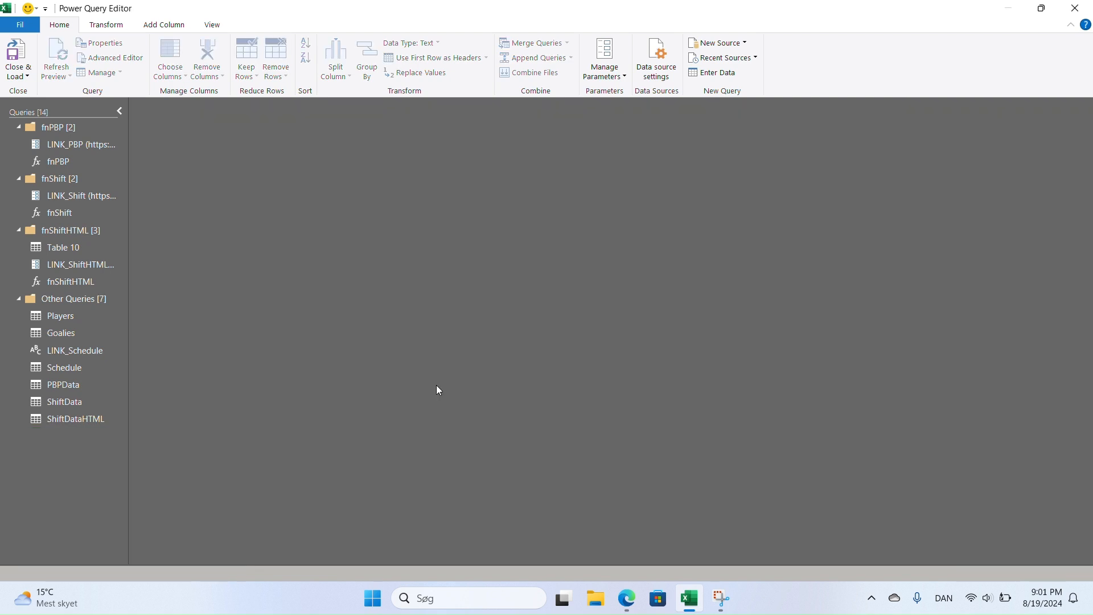
# Delete the Table 10 query from the fnShiftHTML group.
pyautogui.click(70, 251)
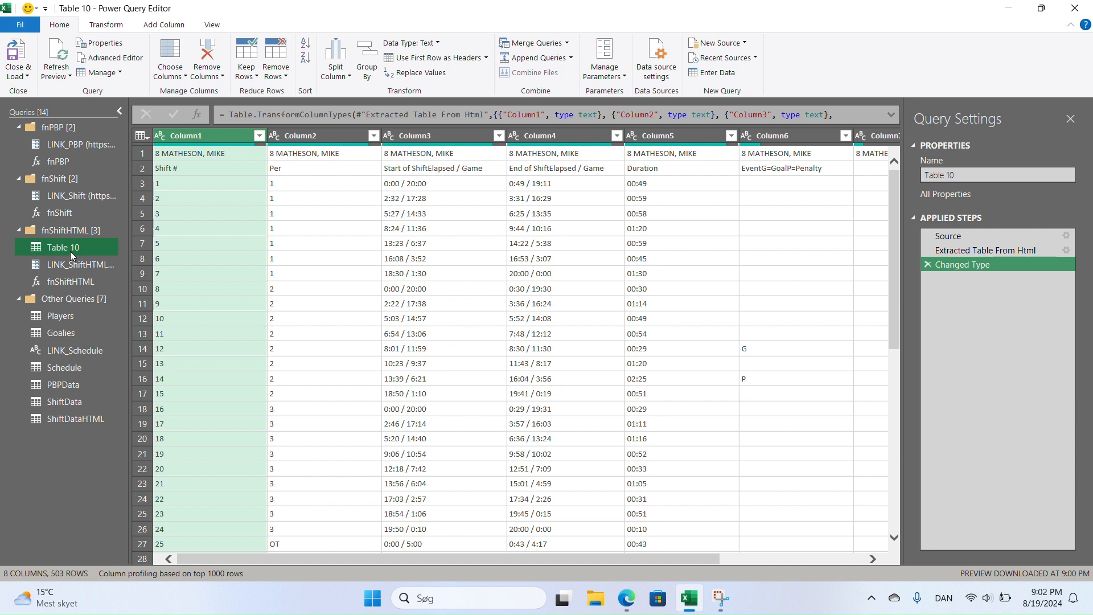
pyautogui.rightClick(70, 251)
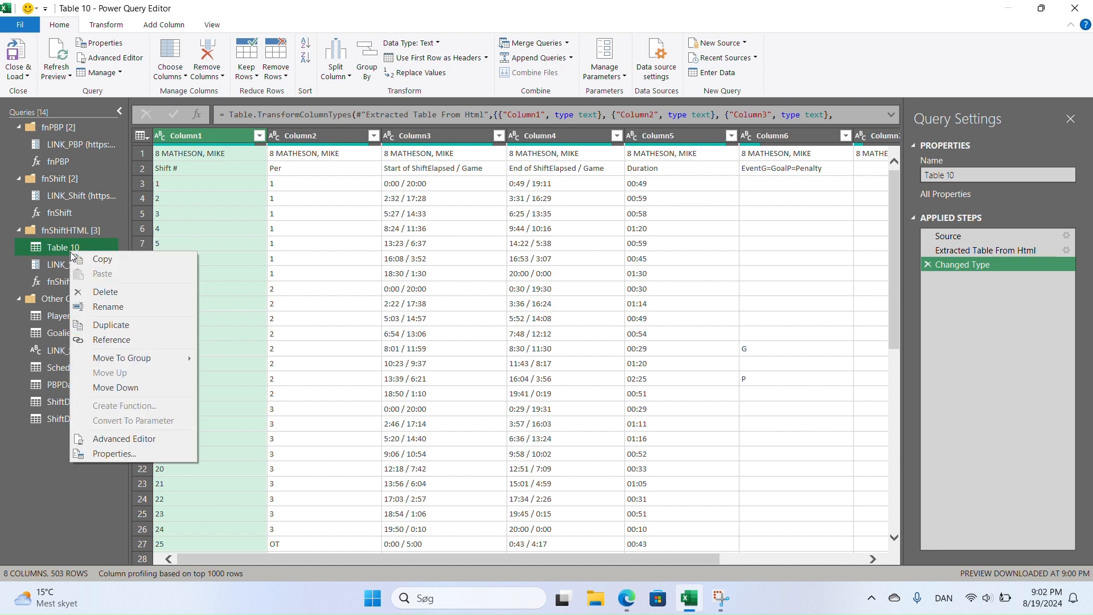
pyautogui.click(107, 292)
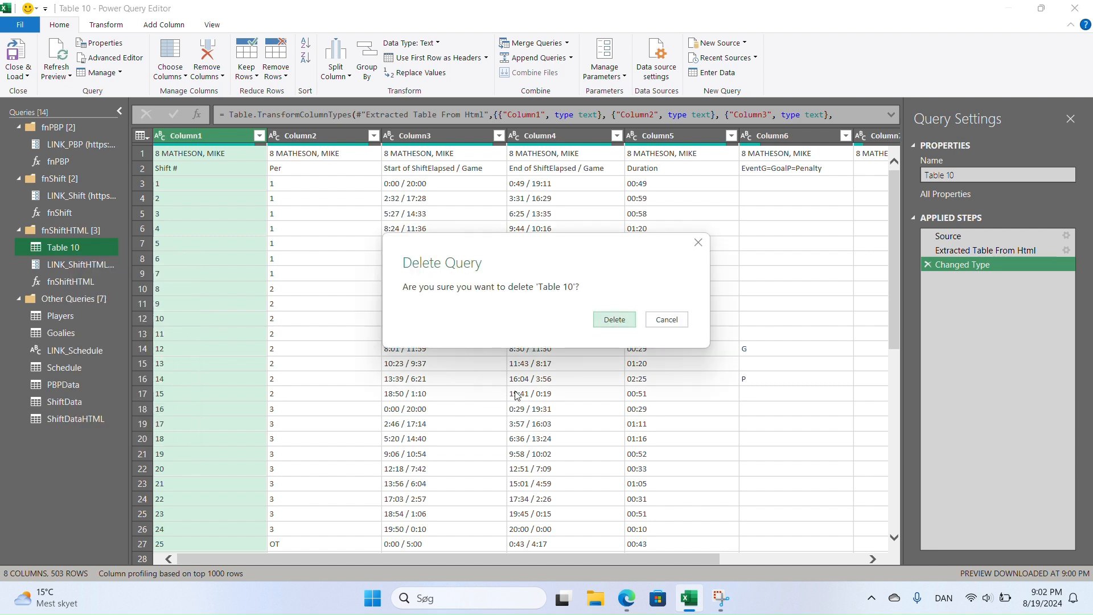
pyautogui.click(602, 324)
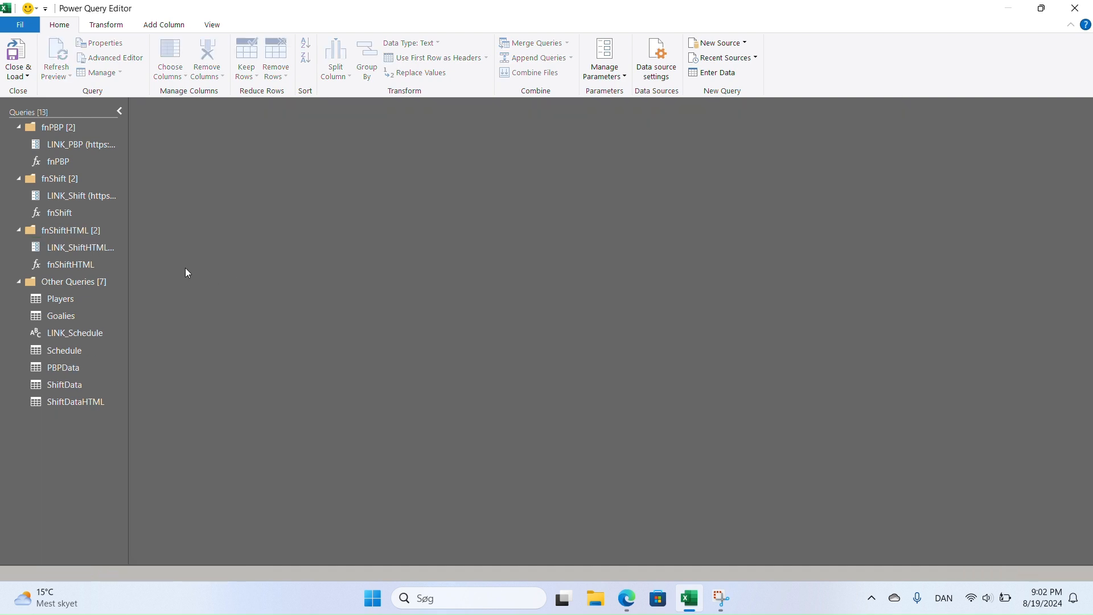
# In the ShiftDataHTML query, invoke the custom function fnShiftHTML on the LINK_ShiftHTML column as a new column named fnShiftHTML.
pyautogui.click(60, 402)
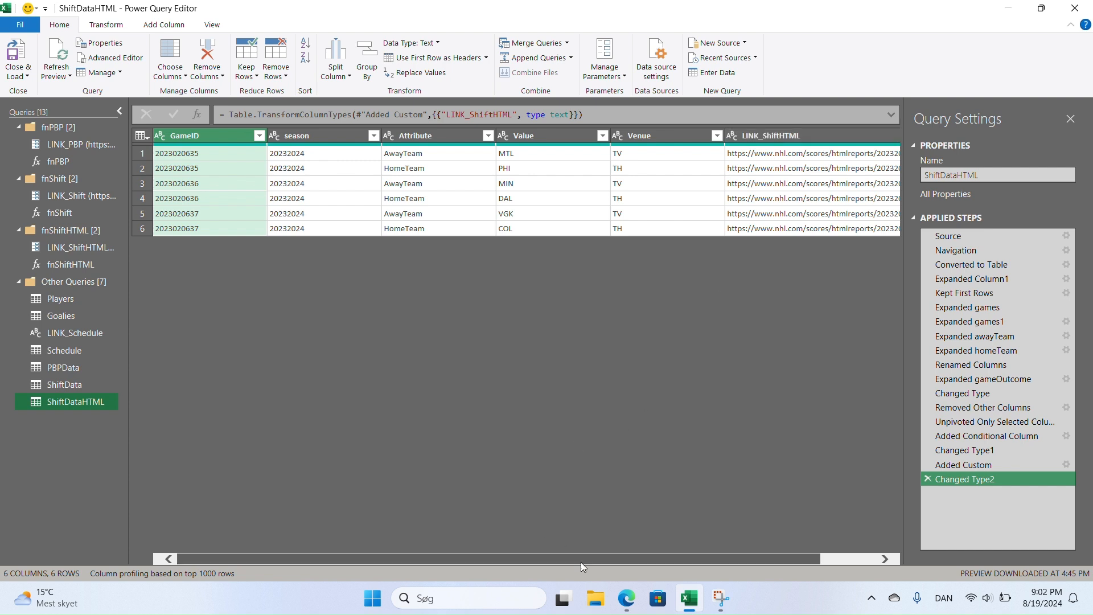
pyautogui.moveTo(580, 561); pyautogui.dragTo(692, 551)
pyautogui.click(807, 155)
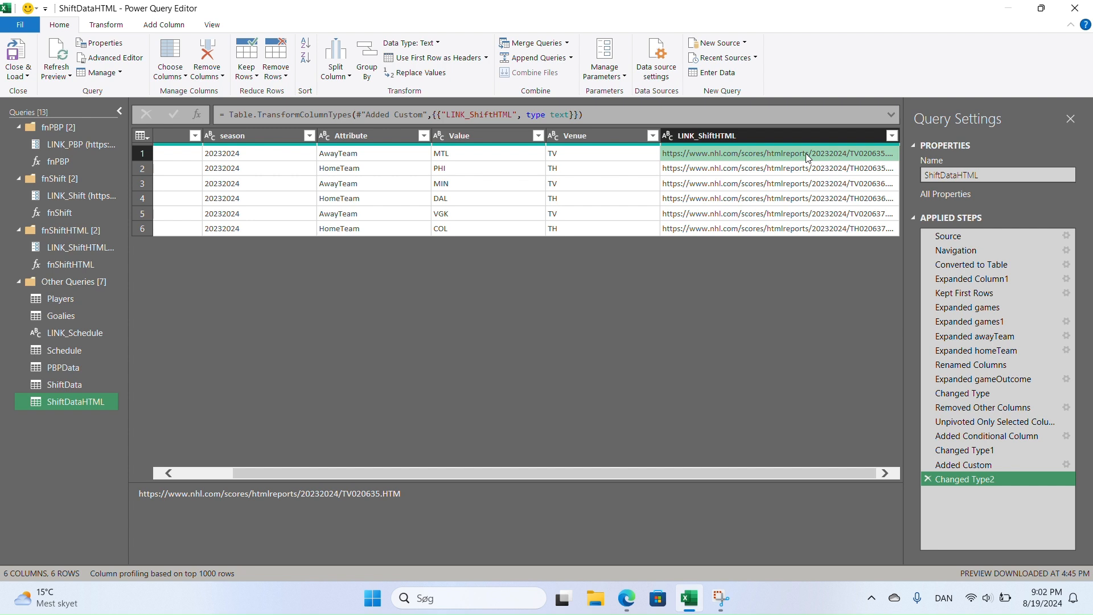
pyautogui.click(818, 169)
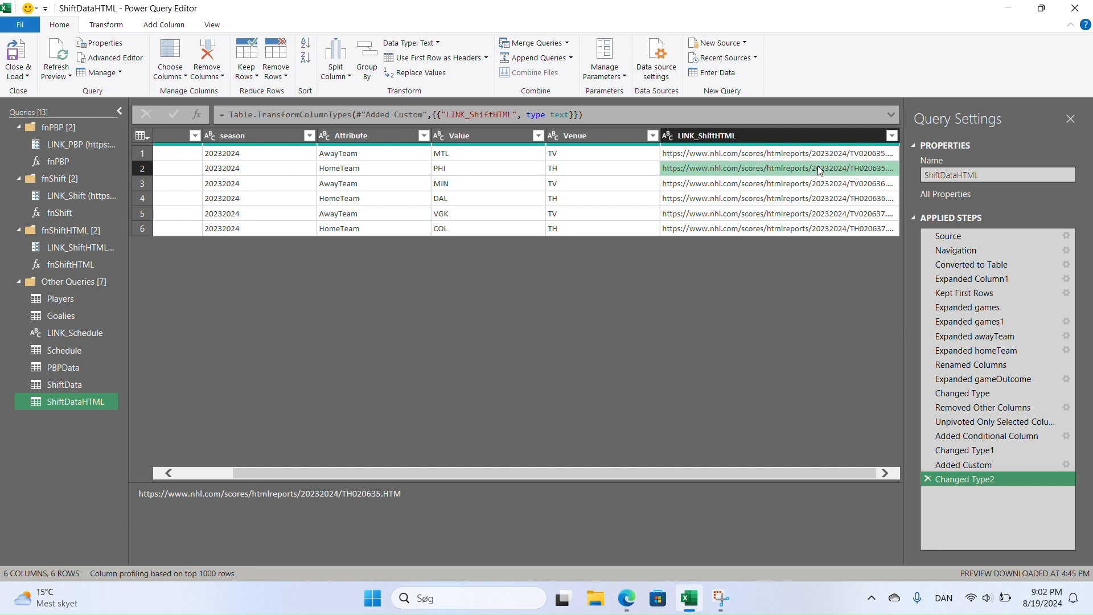
pyautogui.click(837, 183)
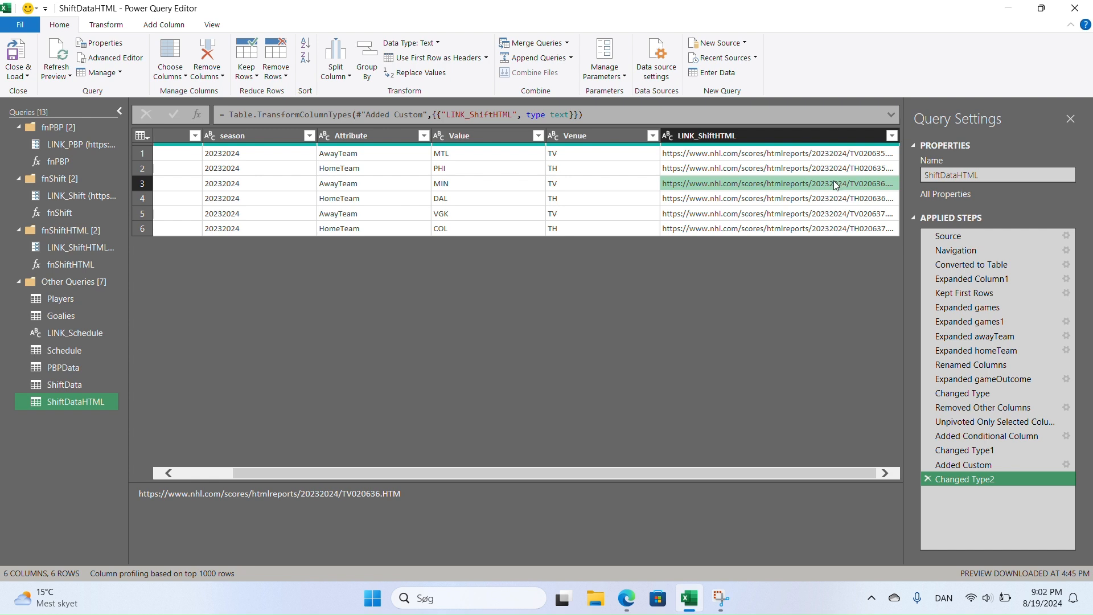
pyautogui.click(781, 135)
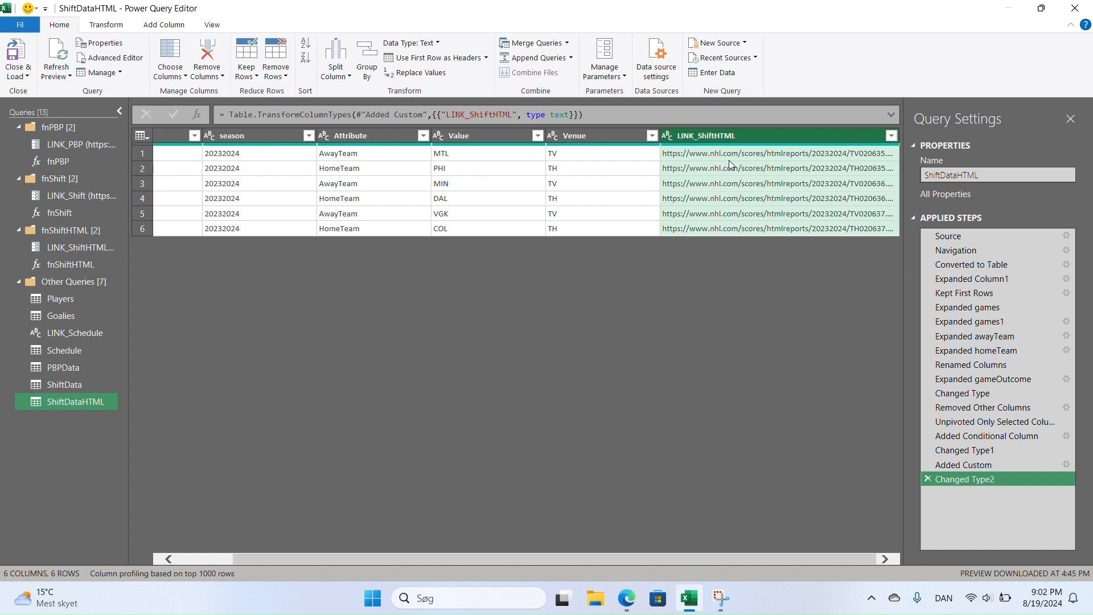
pyautogui.click(152, 25)
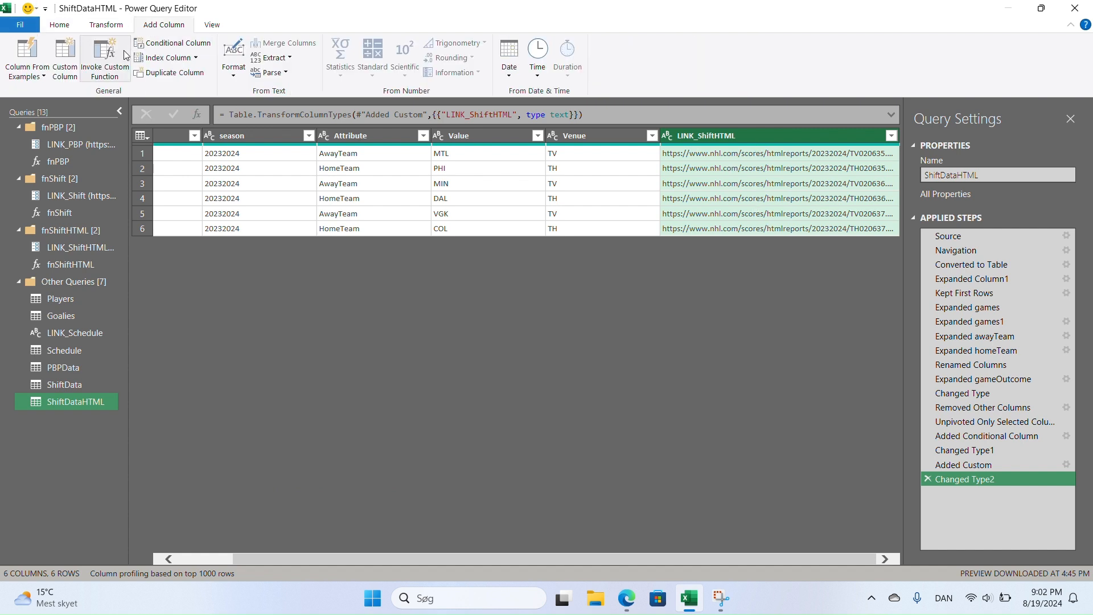
pyautogui.click(105, 57)
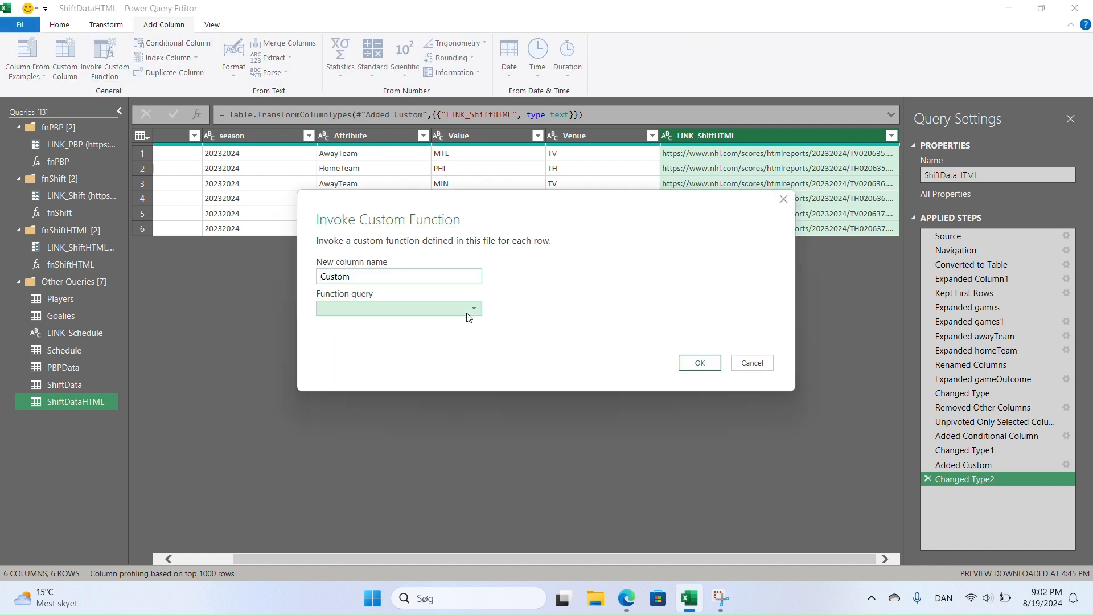
pyautogui.click(398, 308)
pyautogui.click(397, 347)
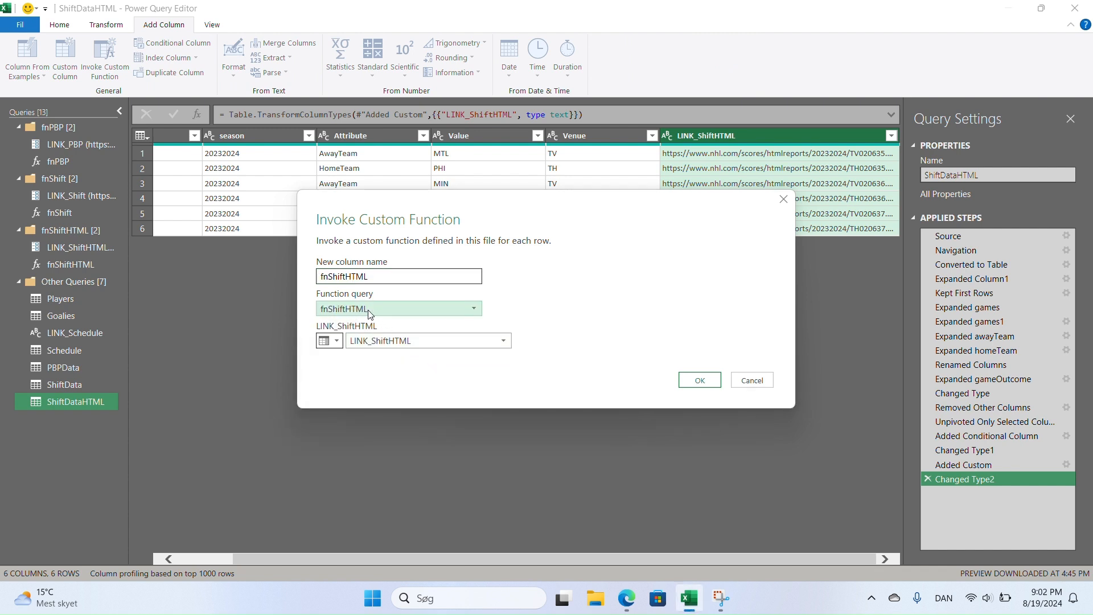
pyautogui.click(699, 380)
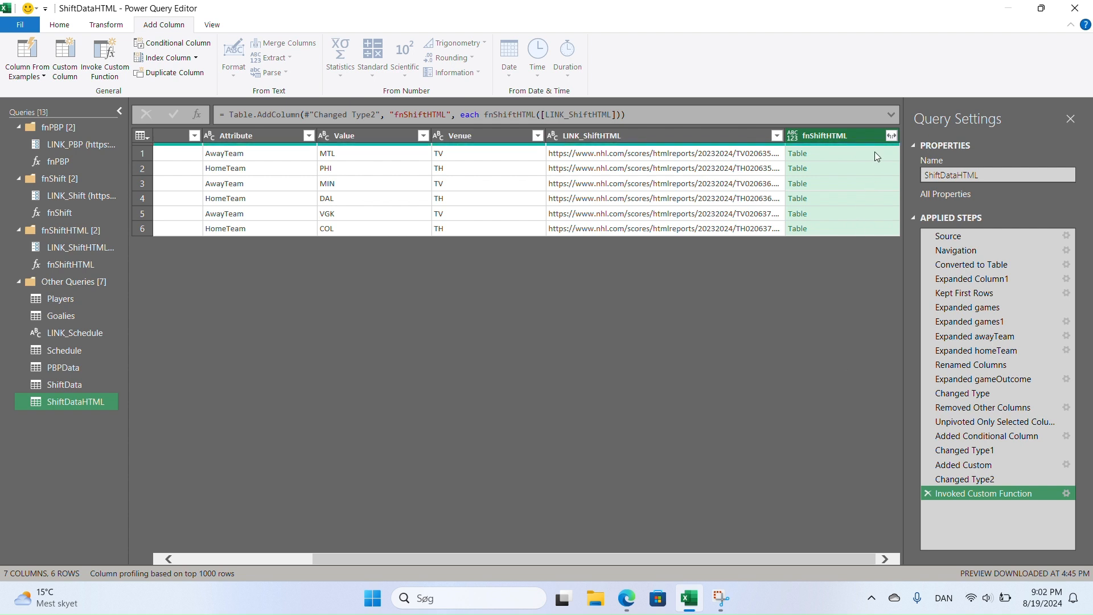
# Expand the fnShiftHTML column into Column1 to Column8 without using the original column name as prefix.
pyautogui.click(890, 134)
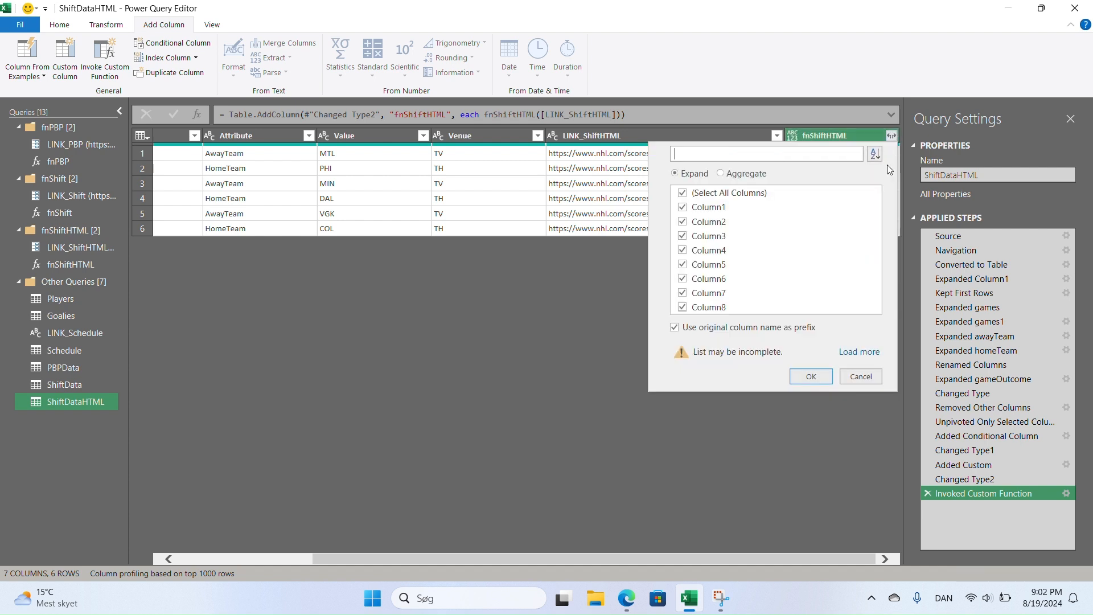
pyautogui.click(675, 329)
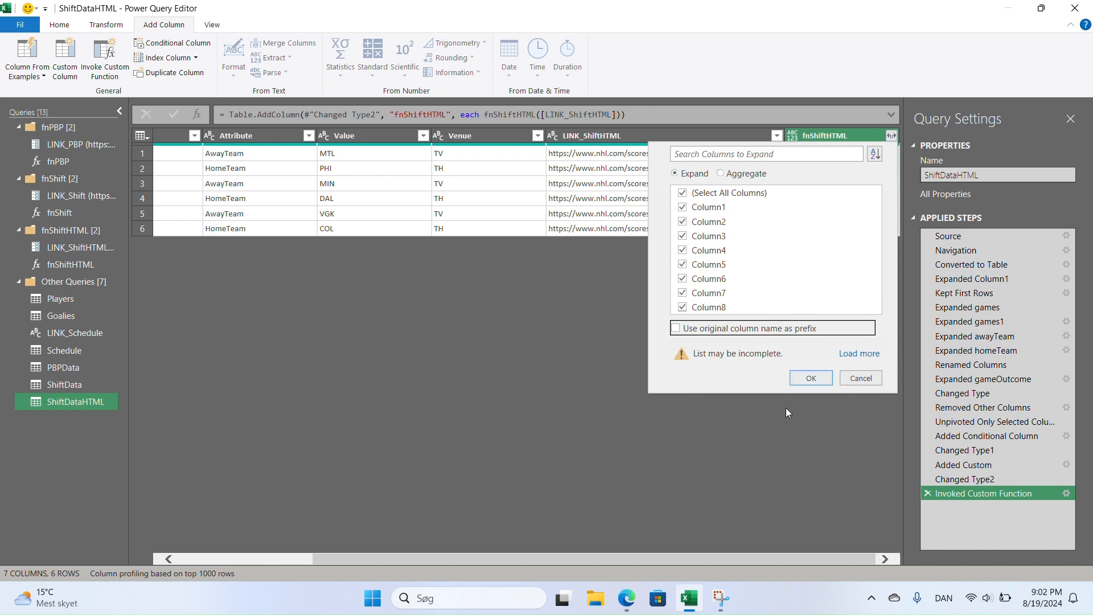
pyautogui.click(814, 380)
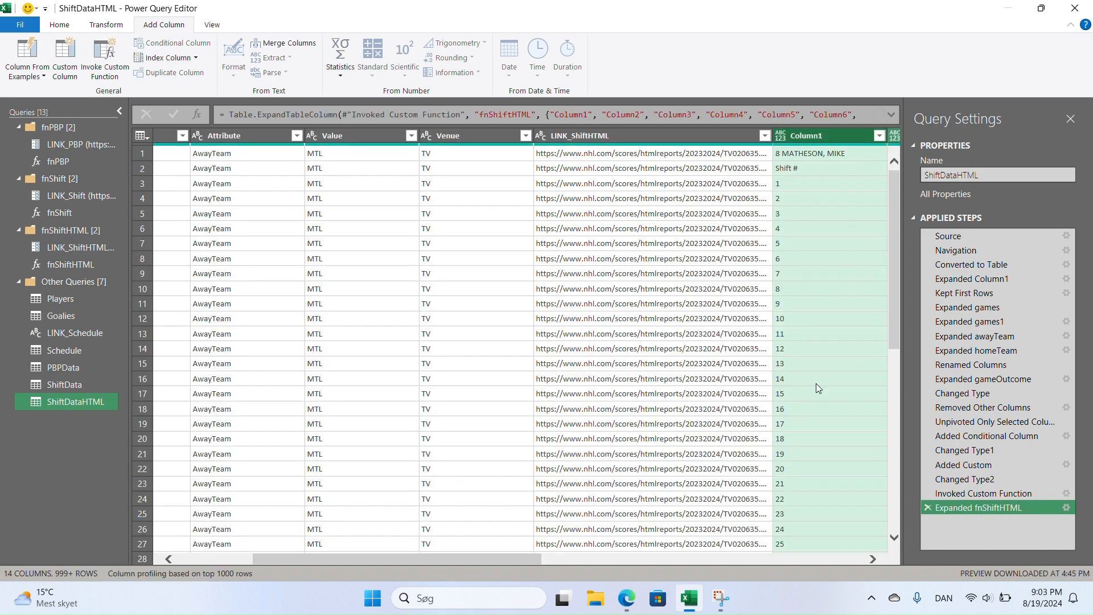
# Rename the expanded Column1 to ShiftNo and Column2 to period.
pyautogui.moveTo(504, 556); pyautogui.dragTo(863, 565)
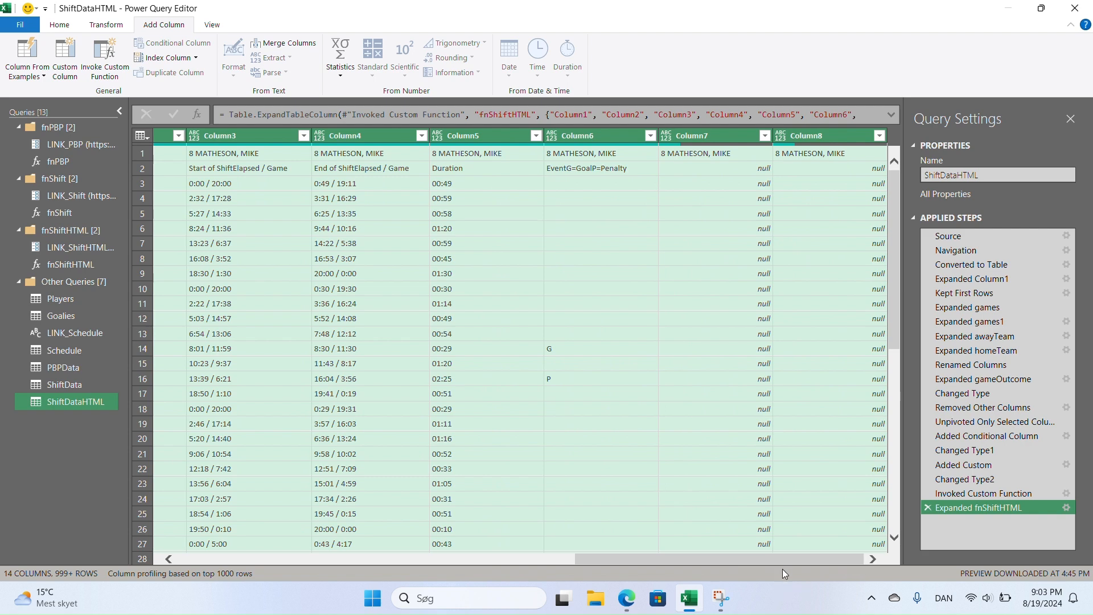
pyautogui.moveTo(783, 565); pyautogui.dragTo(678, 573)
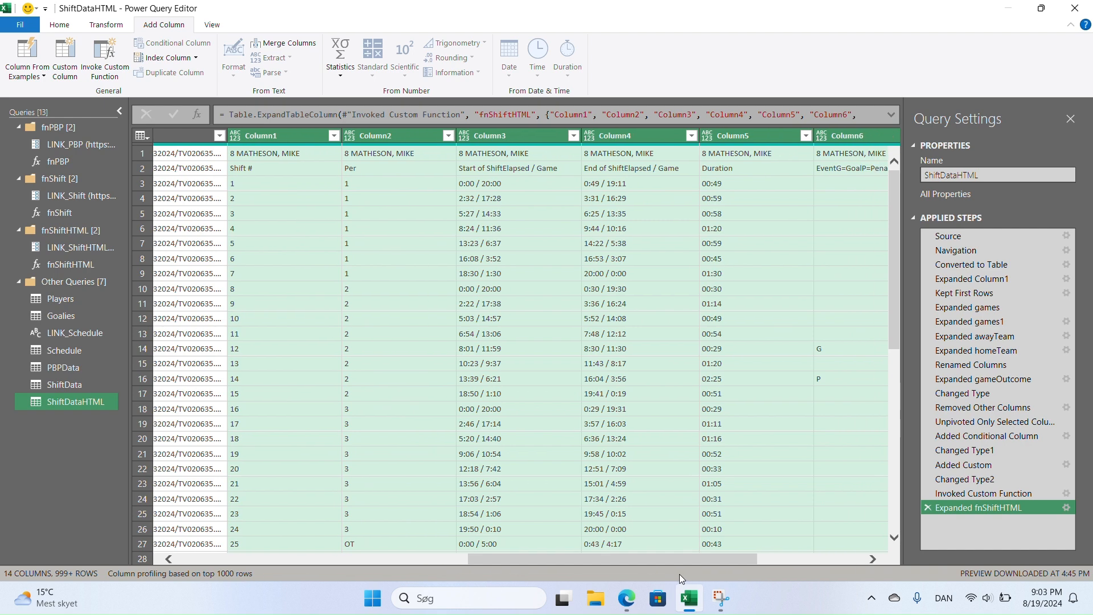
pyautogui.click(283, 135)
pyautogui.doubleClick(284, 134)
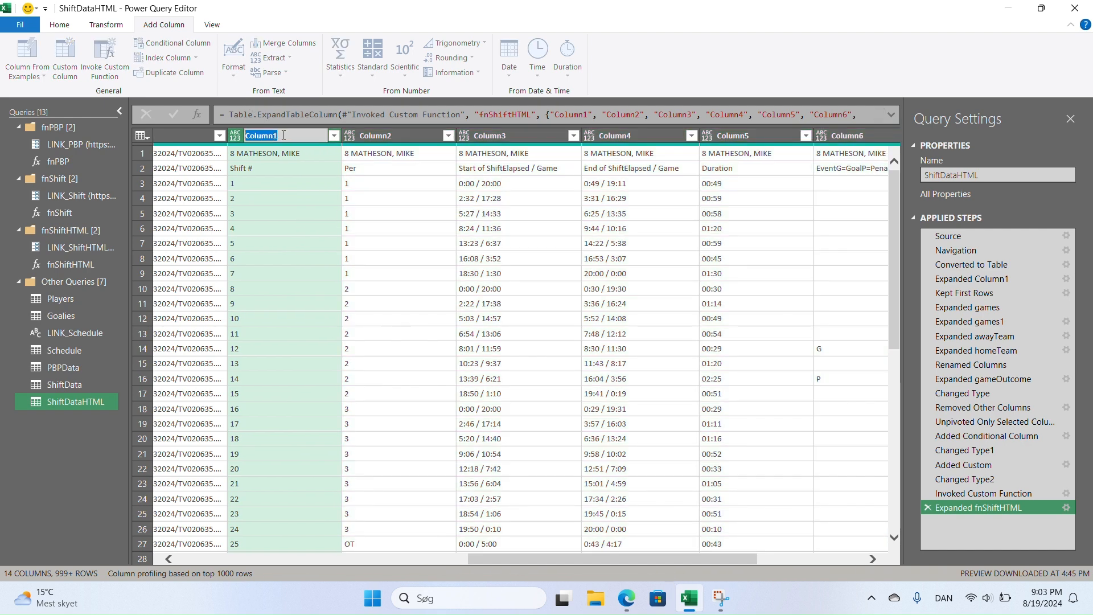
pyautogui.write('ShiftN')
pyautogui.press('Return')
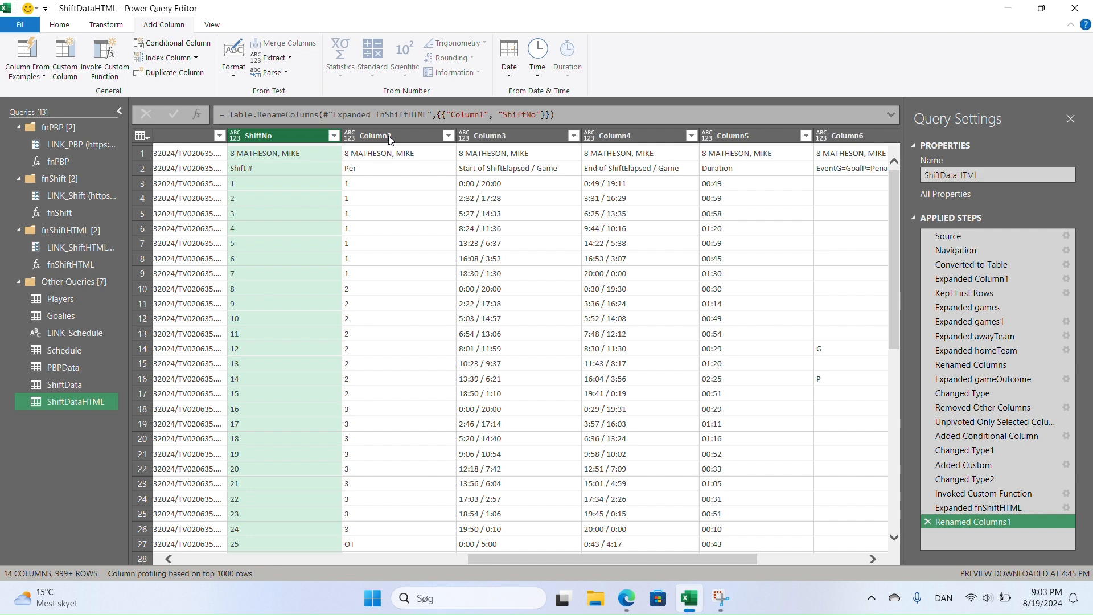
pyautogui.doubleClick(390, 137)
pyautogui.write('period')
pyautogui.press('Return')
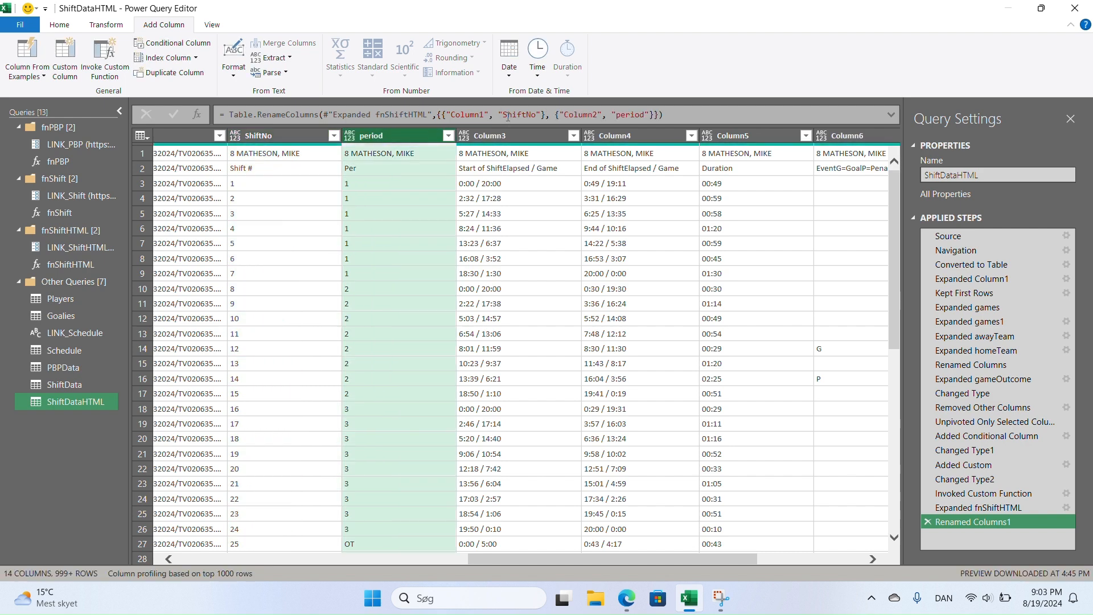
# Rename Column3 to Start and Column4 to End.
pyautogui.doubleClick(511, 135)
pyautogui.write('Star')
pyautogui.press('Return')
pyautogui.doubleClick(621, 135)
pyautogui.write('E')
pyautogui.press('Return')
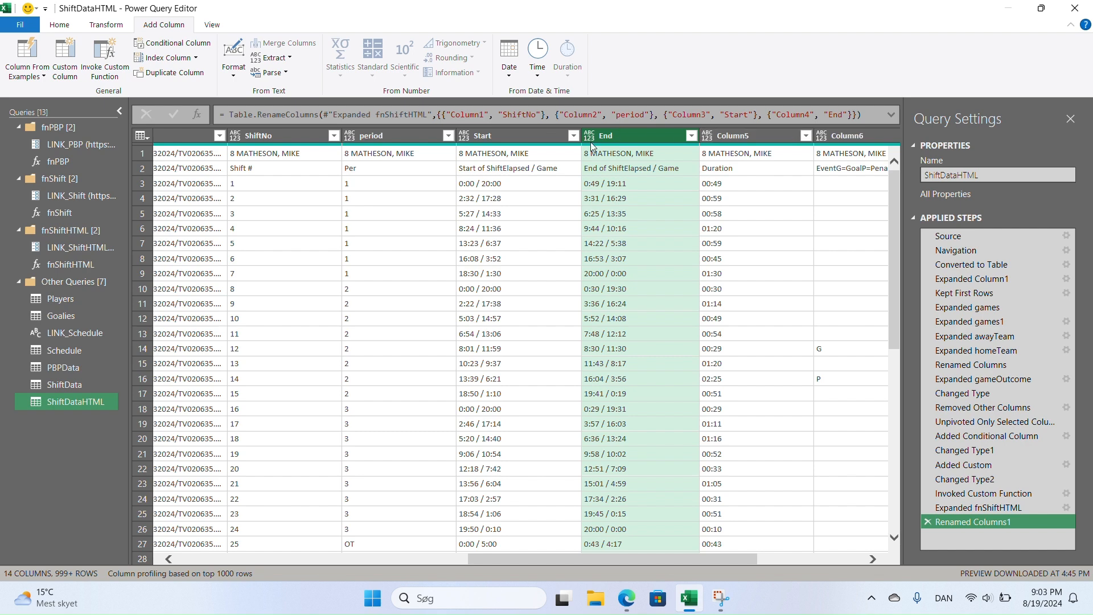
# Rename Column7 to Player.
pyautogui.moveTo(517, 559); pyautogui.dragTo(667, 555)
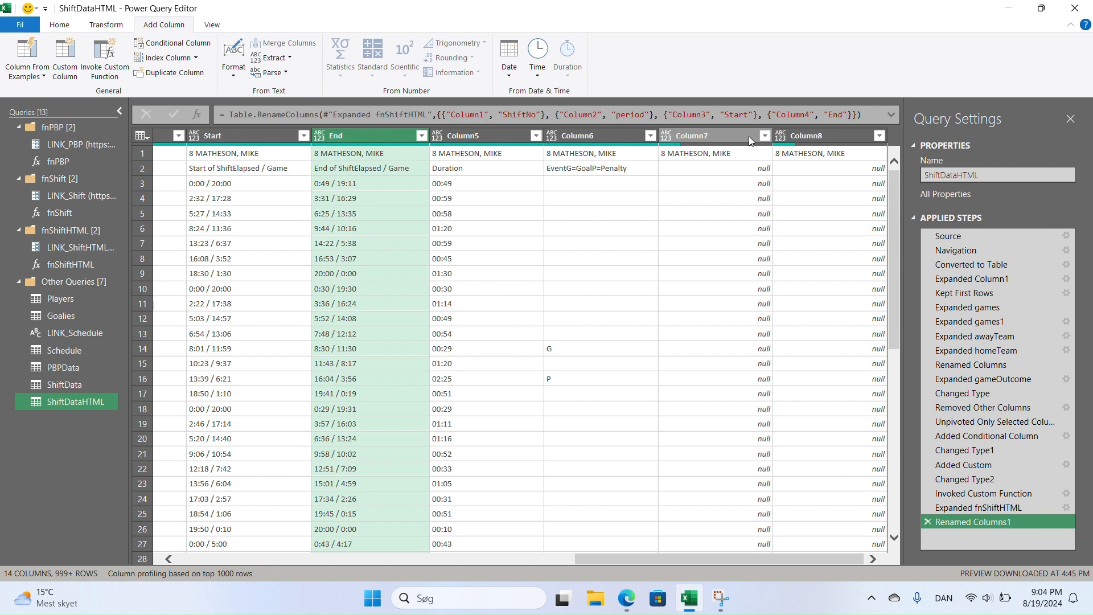
pyautogui.doubleClick(713, 136)
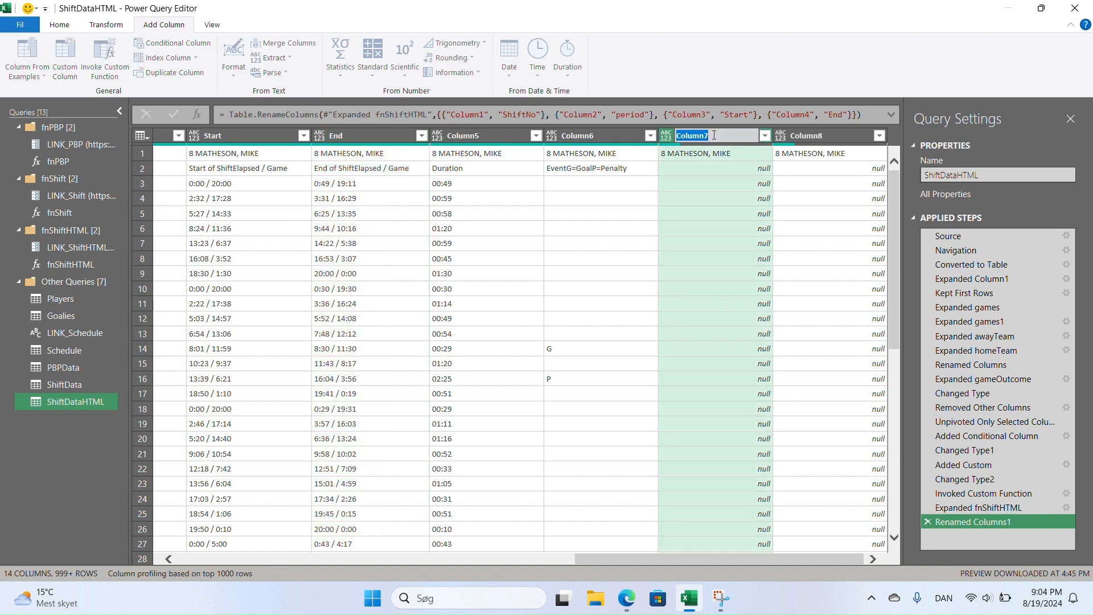
pyautogui.write('P')
pyautogui.press('Return')
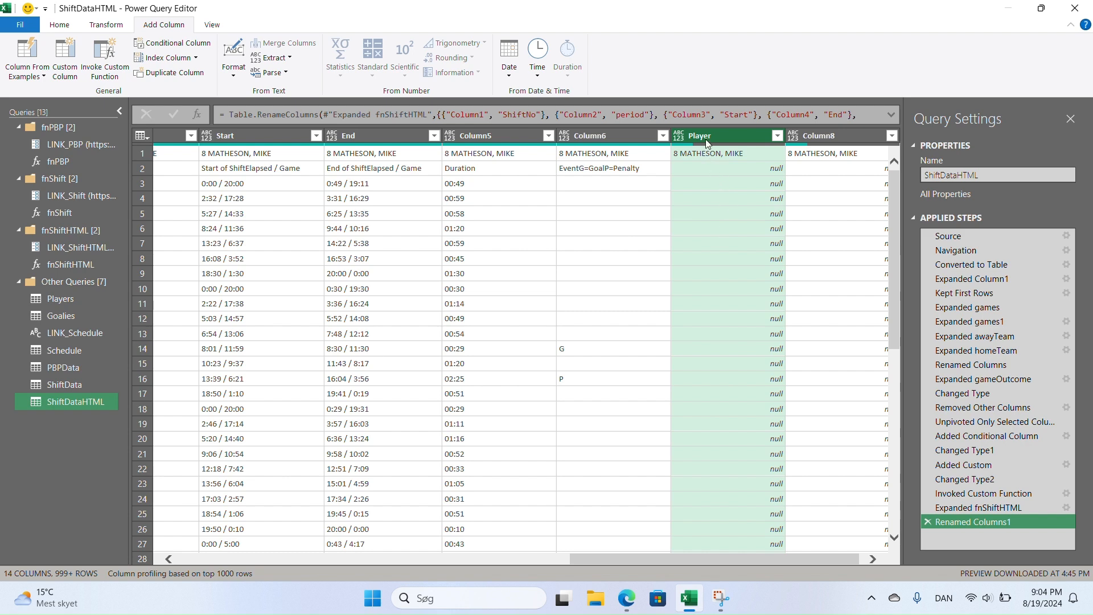
# Fill the Player column down so its null cells take the player value above, and check the following player blocks.
pyautogui.click(104, 29)
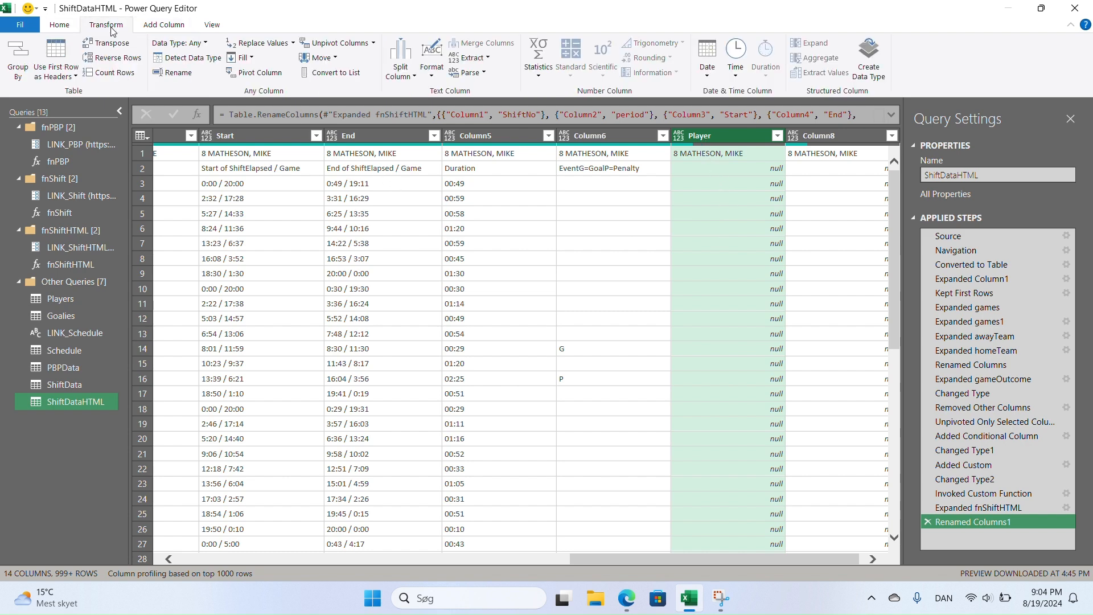
pyautogui.click(250, 59)
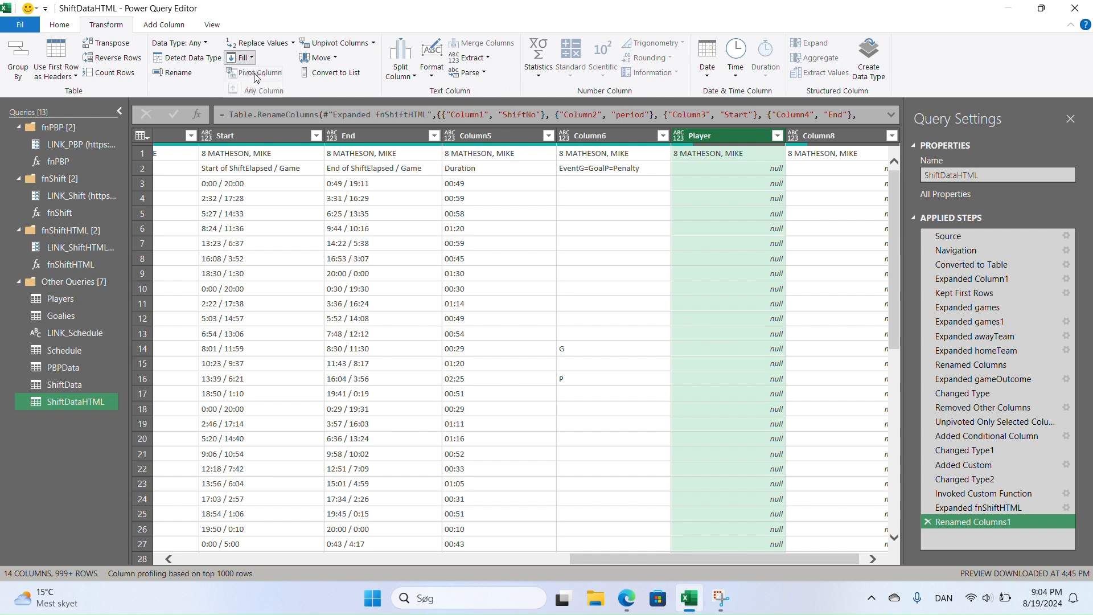
pyautogui.click(255, 77)
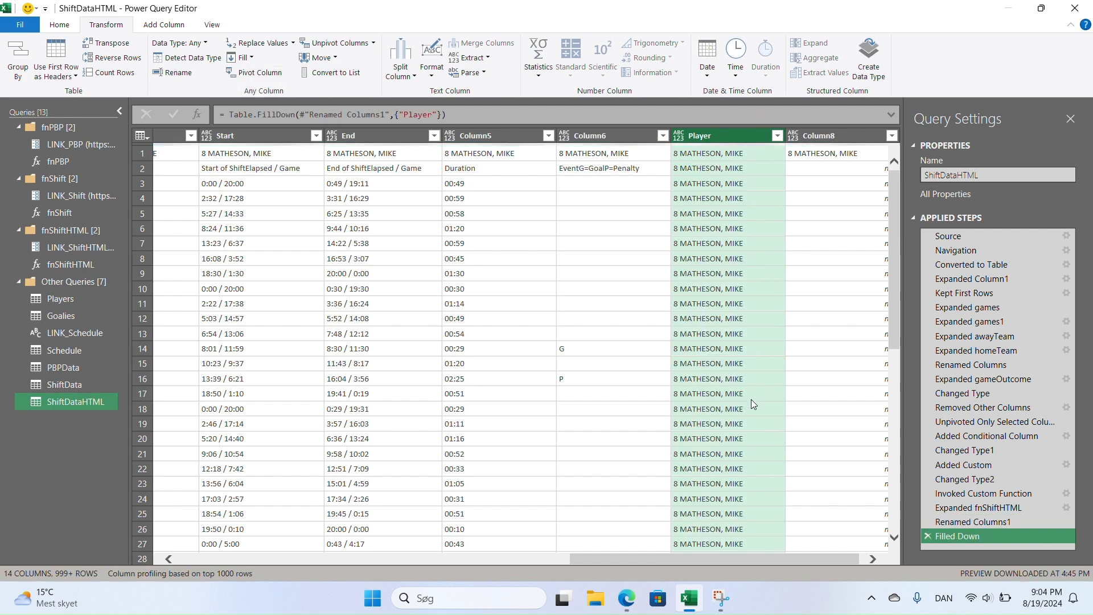
pyautogui.scroll(-5, 751, 431)
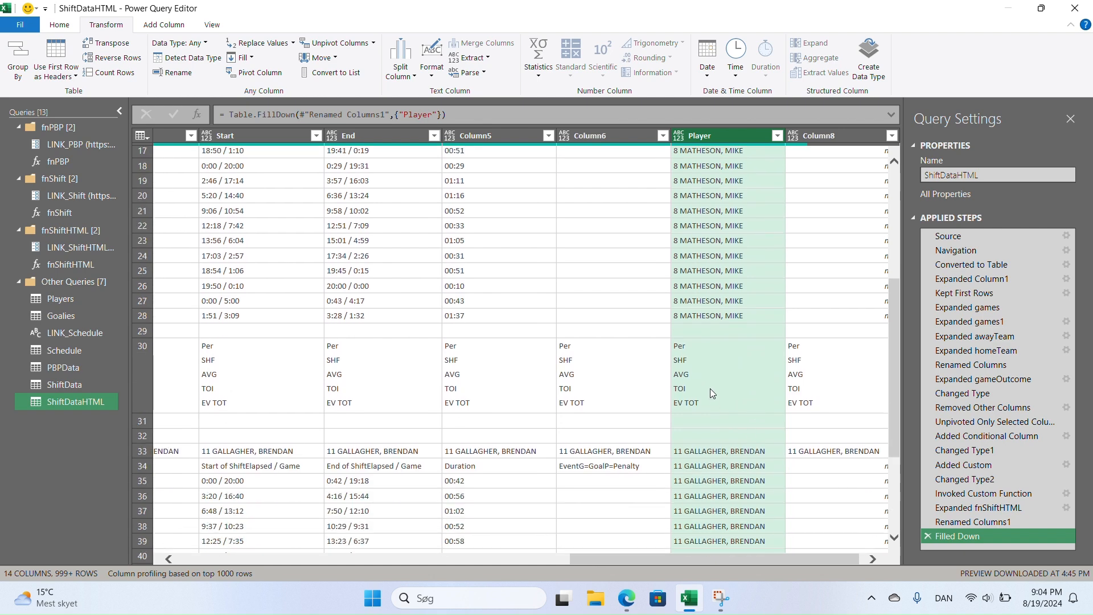
pyautogui.scroll(-3, 713, 371)
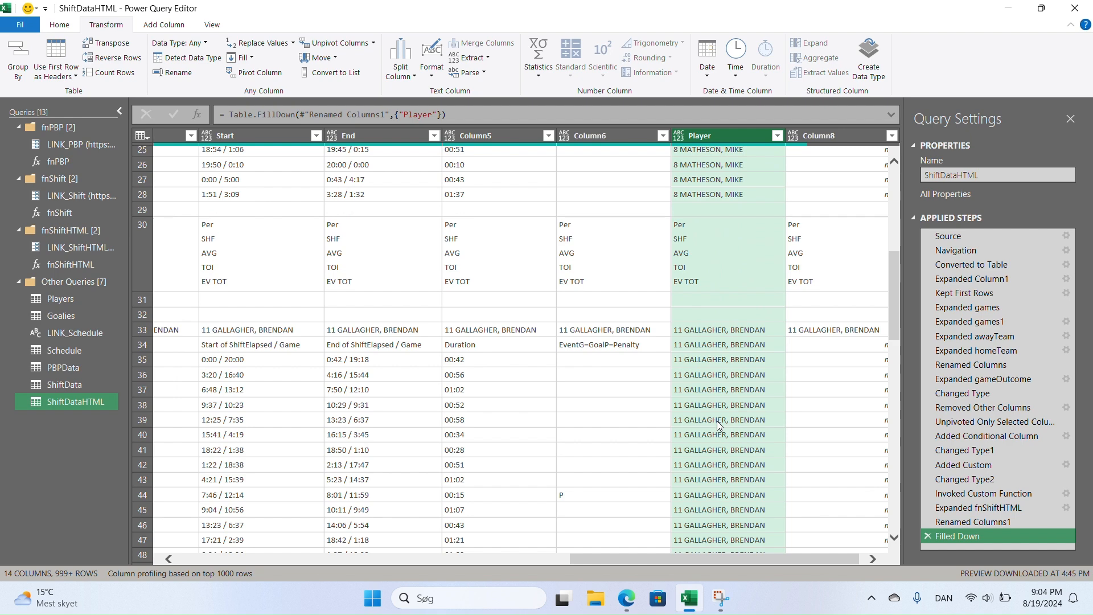
pyautogui.scroll(-1, 739, 433)
pyautogui.scroll(-5, 735, 429)
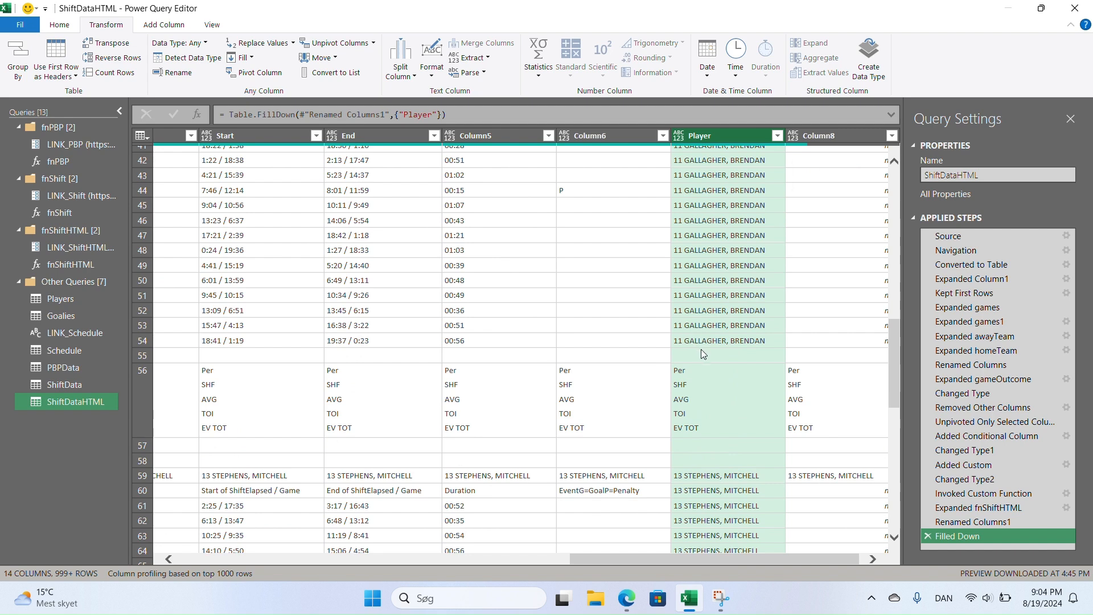
pyautogui.scroll(10, 701, 349)
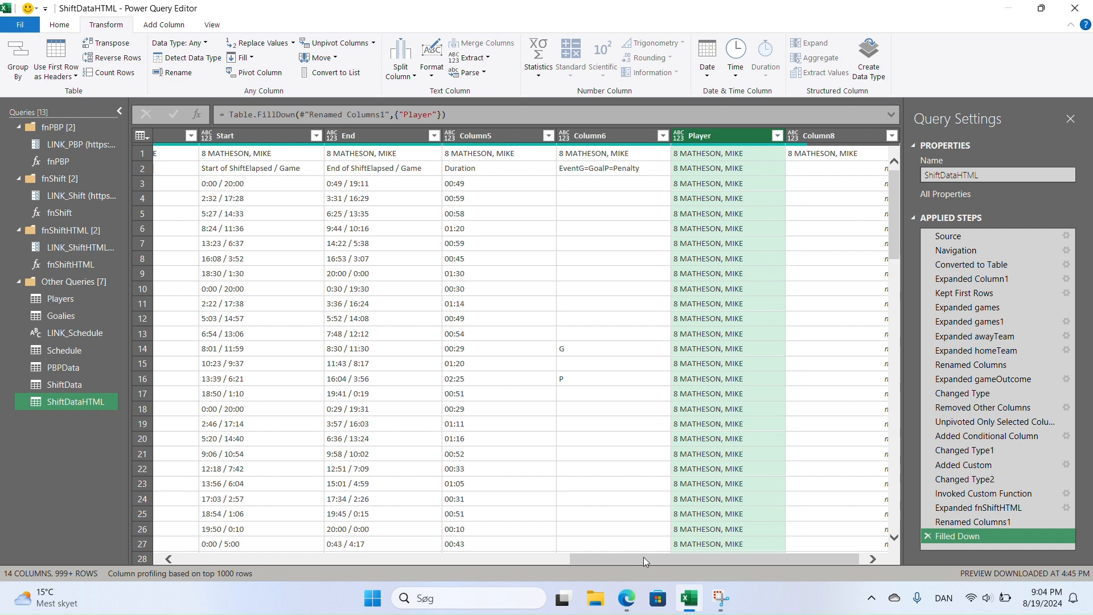
# Examine the non-shift rows between player blocks, reading the full period summary cell in row 30 and the nearby ShiftNo values.
pyautogui.moveTo(644, 558); pyautogui.dragTo(472, 555)
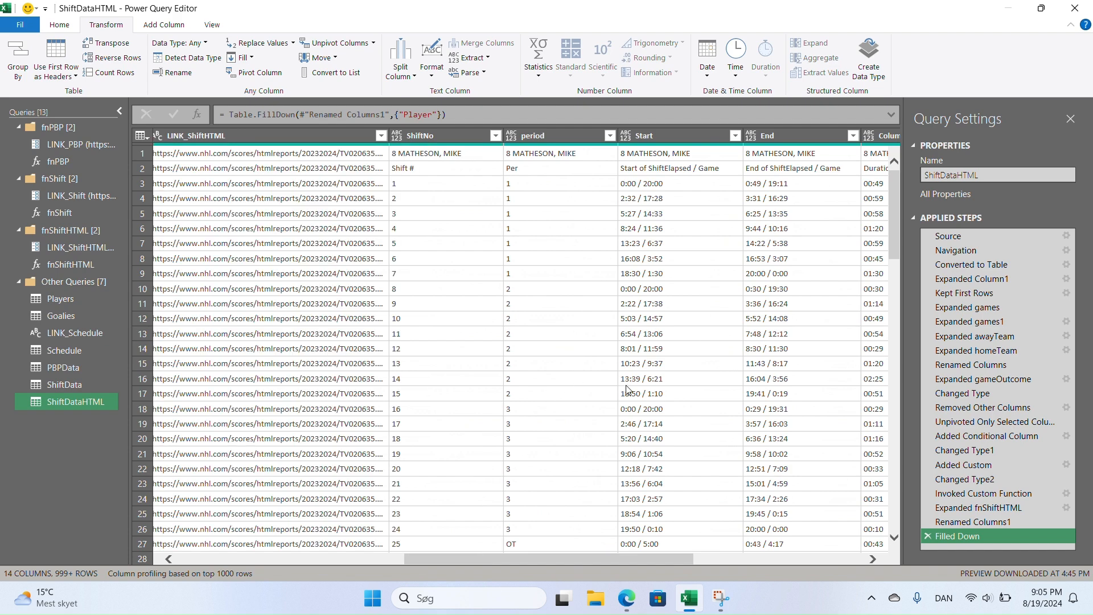
pyautogui.scroll(-4, 627, 391)
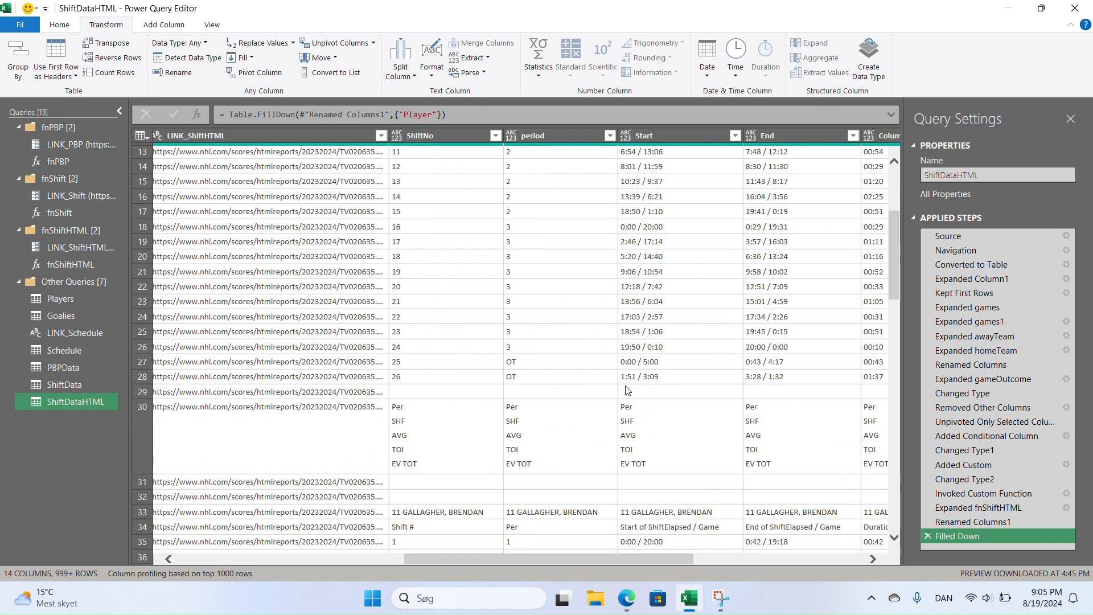
pyautogui.click(541, 420)
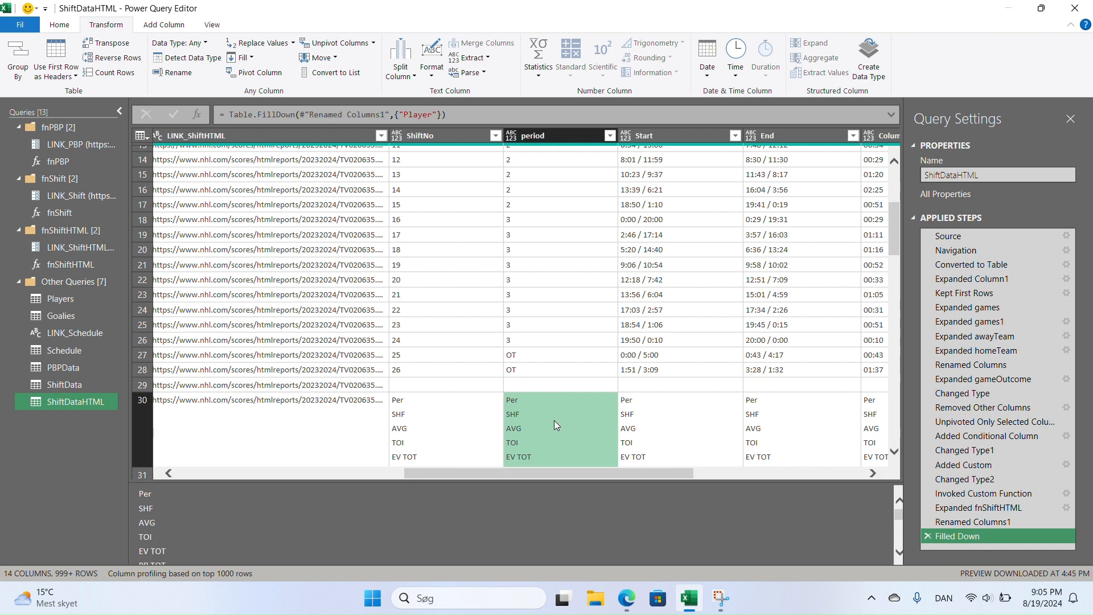
pyautogui.scroll(-5, 358, 526)
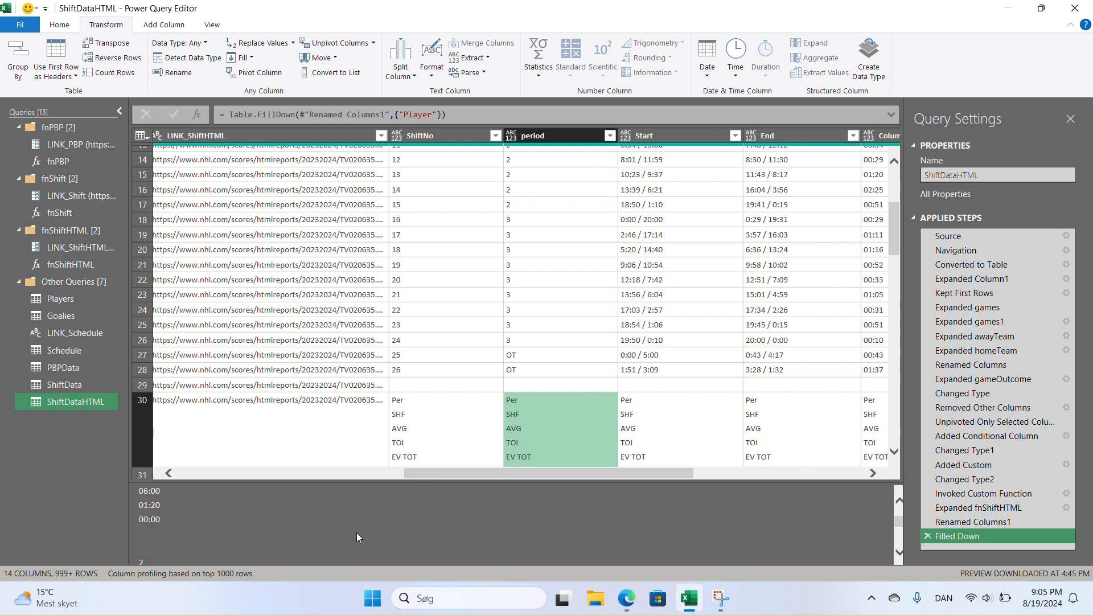
pyautogui.scroll(-2, 357, 532)
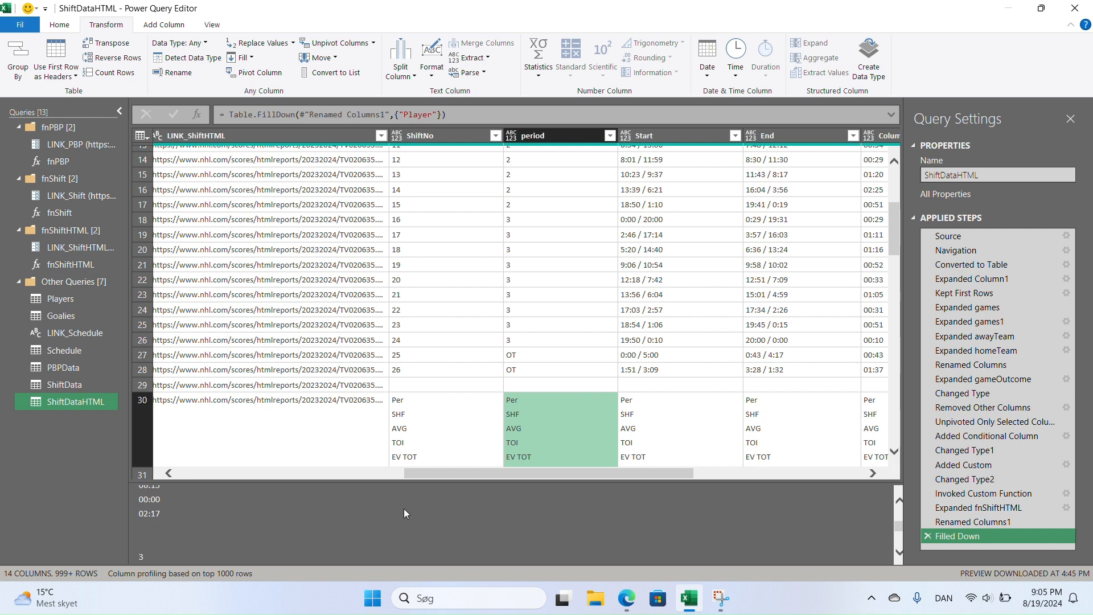
pyautogui.scroll(-4, 303, 535)
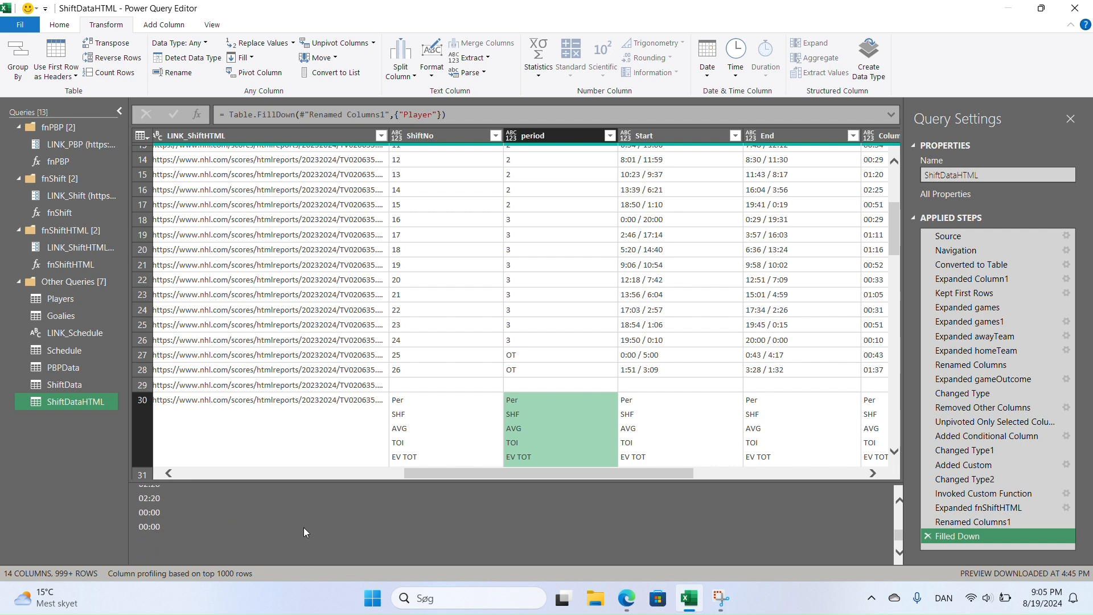
pyautogui.scroll(-5, 302, 527)
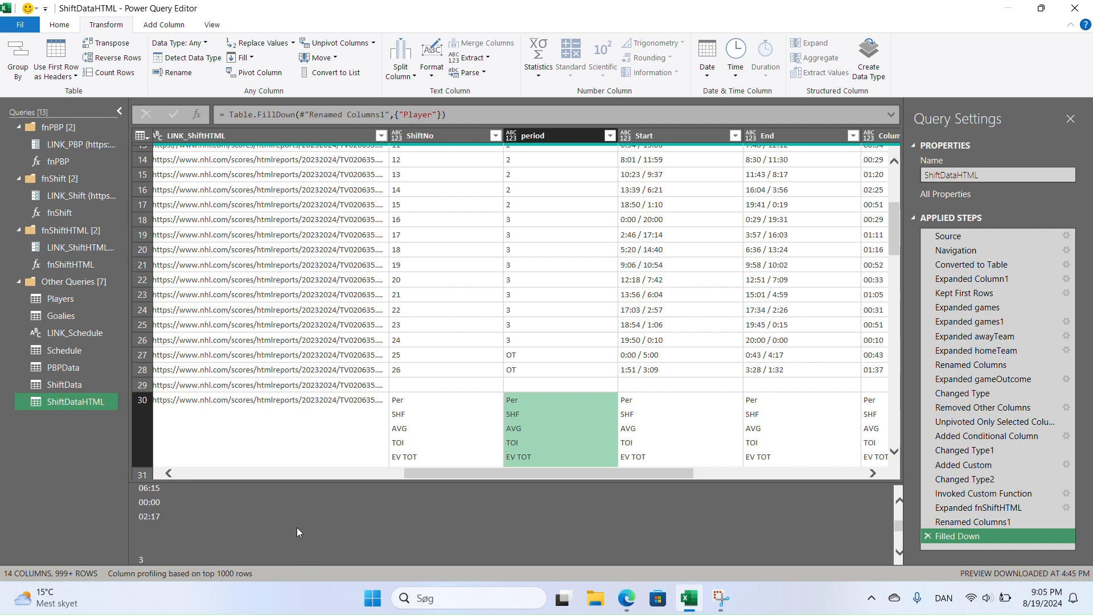
pyautogui.scroll(10, 297, 531)
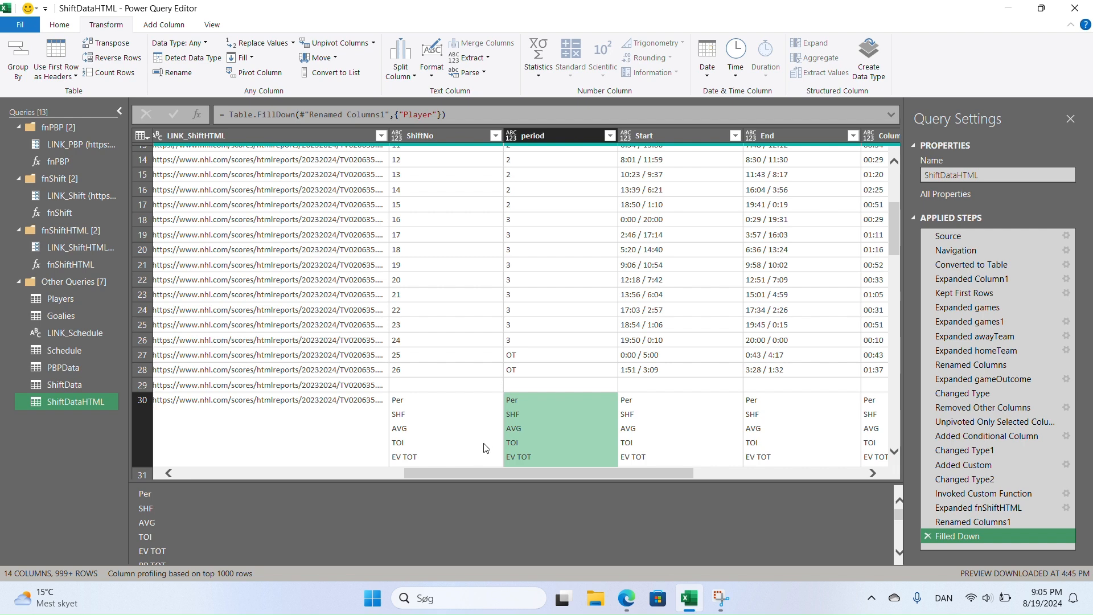
pyautogui.moveTo(490, 472); pyautogui.dragTo(465, 476)
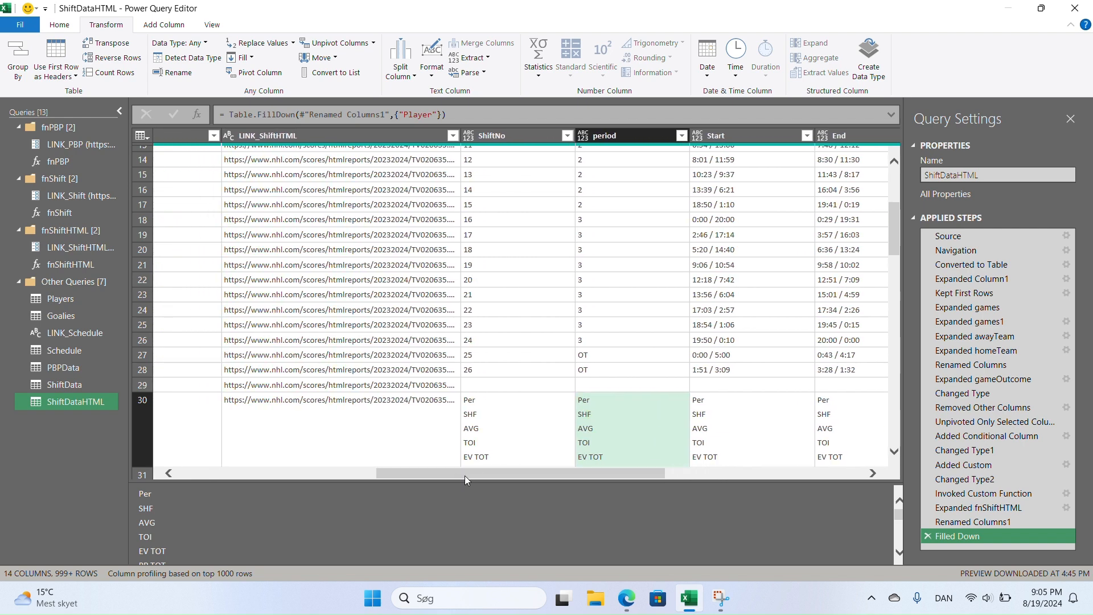
pyautogui.click(499, 369)
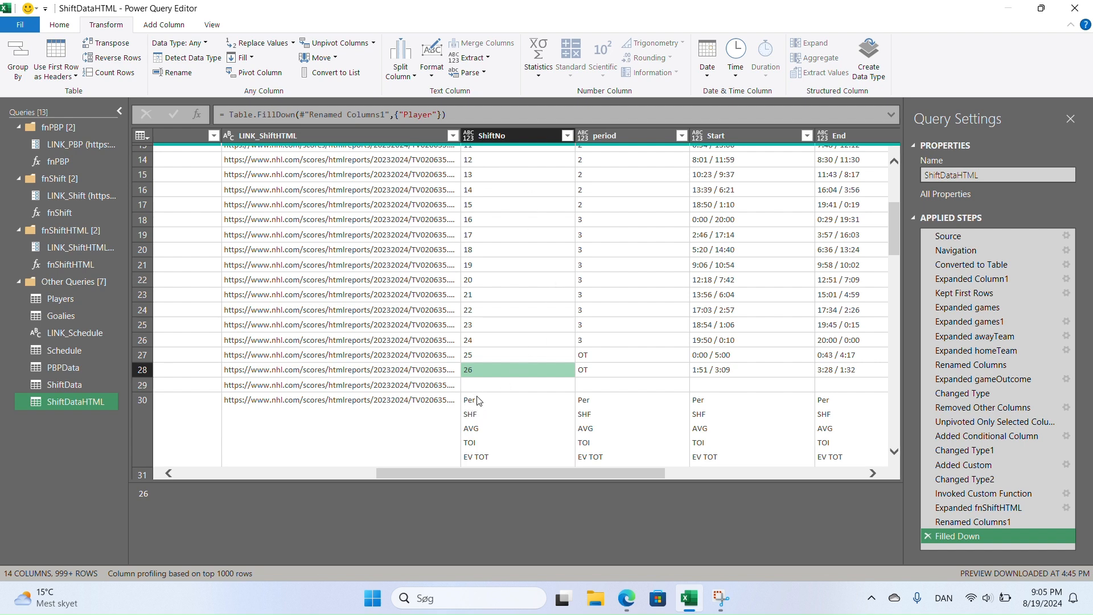
pyautogui.scroll(-7, 542, 439)
pyautogui.scroll(13, 542, 439)
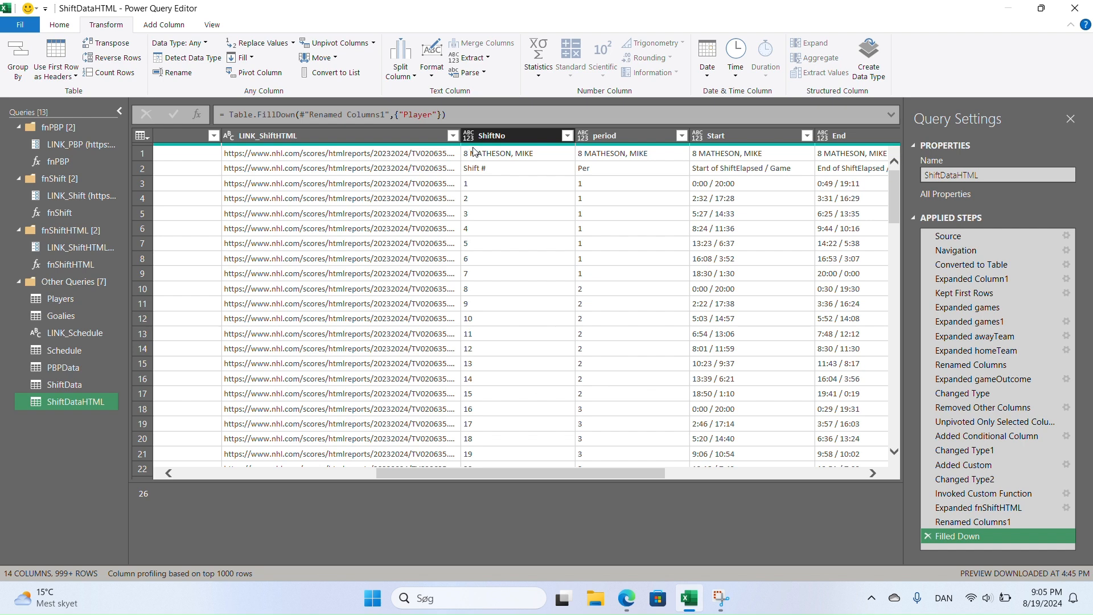
# Change the ShiftNo column's data type to Whole Number and check the header and summary rows.
pyautogui.click(468, 136)
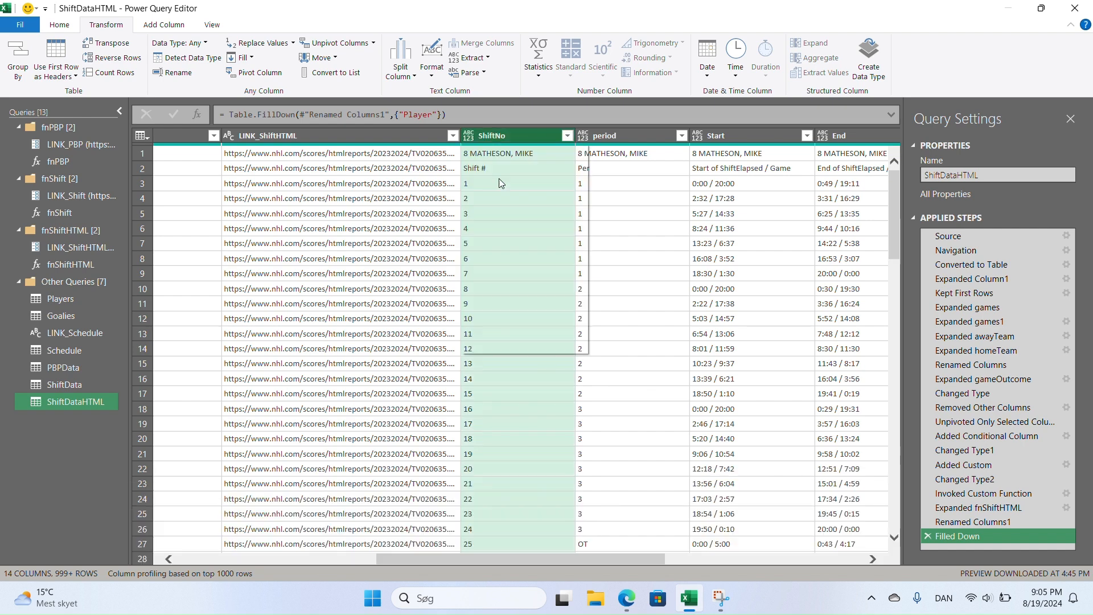
pyautogui.click(499, 180)
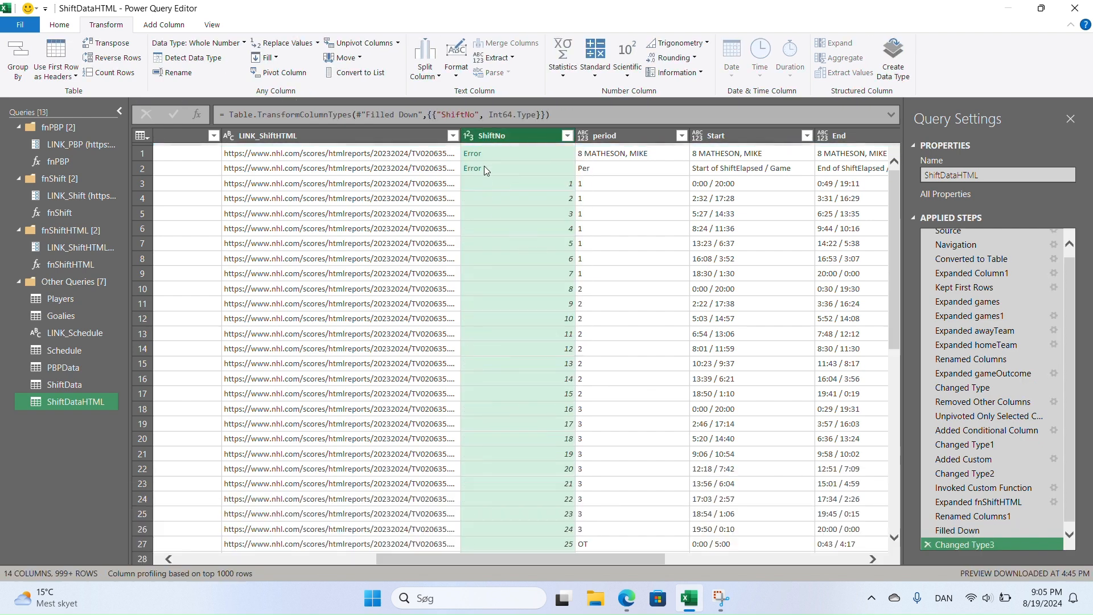
pyautogui.scroll(-5, 518, 244)
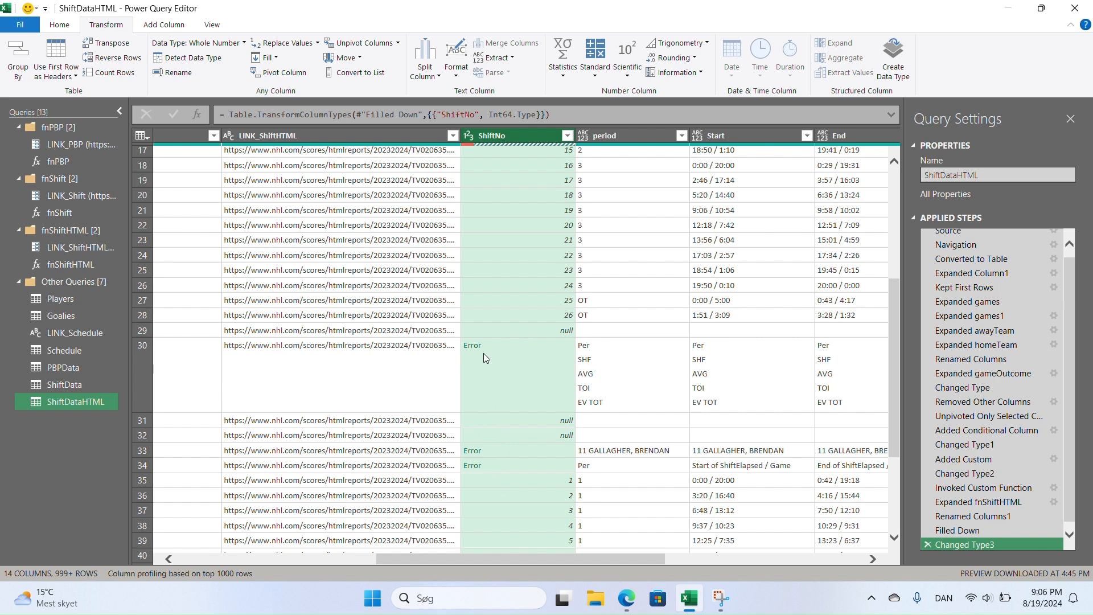
pyautogui.scroll(5, 483, 353)
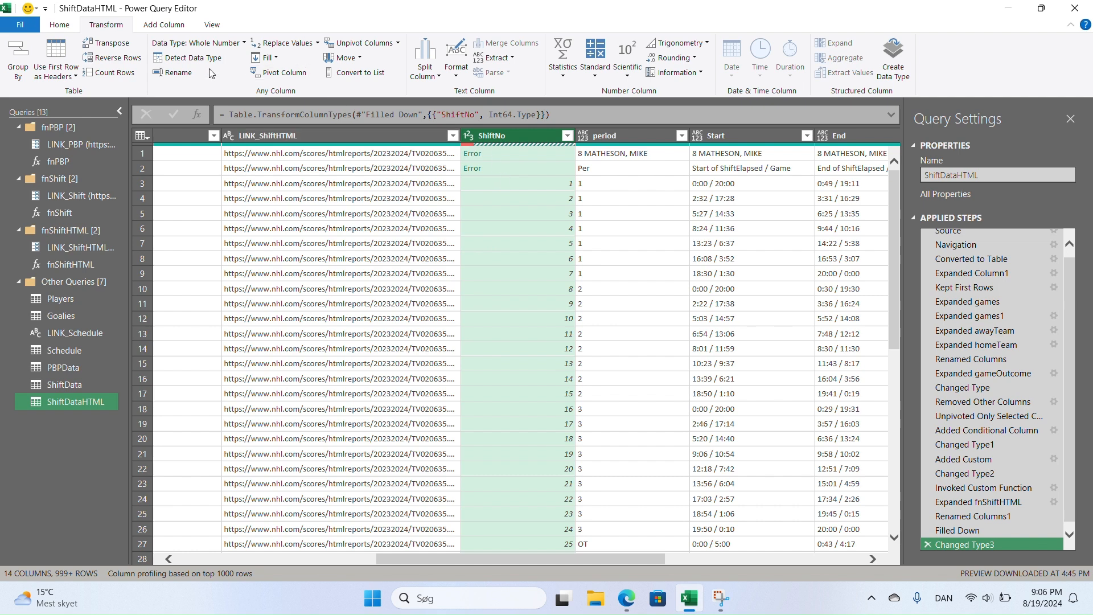
# Remove the rows with errors in the ShiftNo column and check the remaining rows.
pyautogui.click(64, 27)
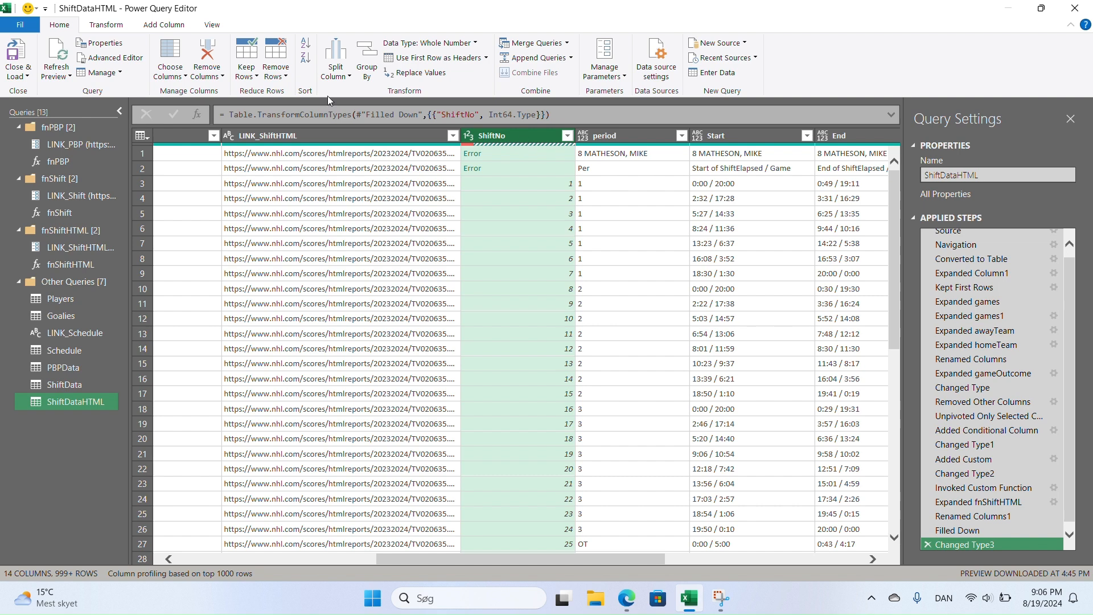
pyautogui.click(286, 75)
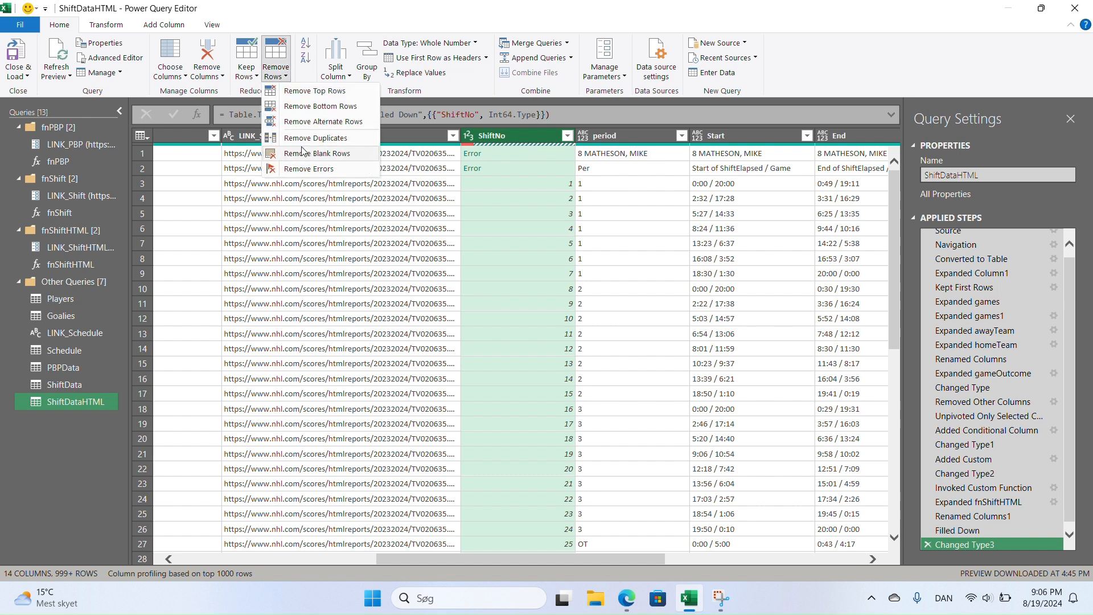
pyautogui.click(311, 169)
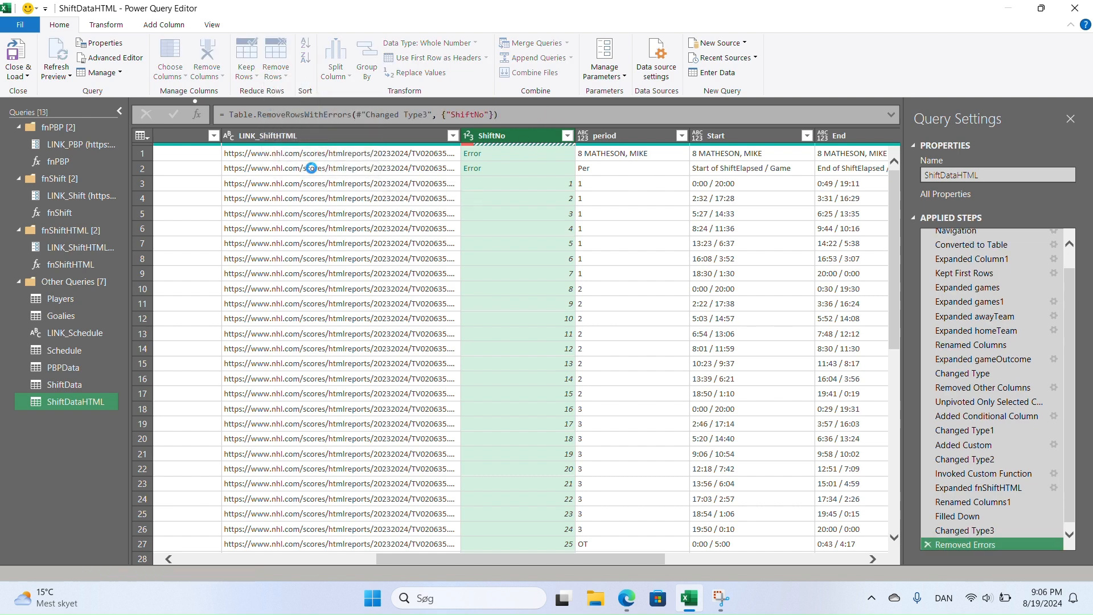
pyautogui.scroll(-4, 556, 163)
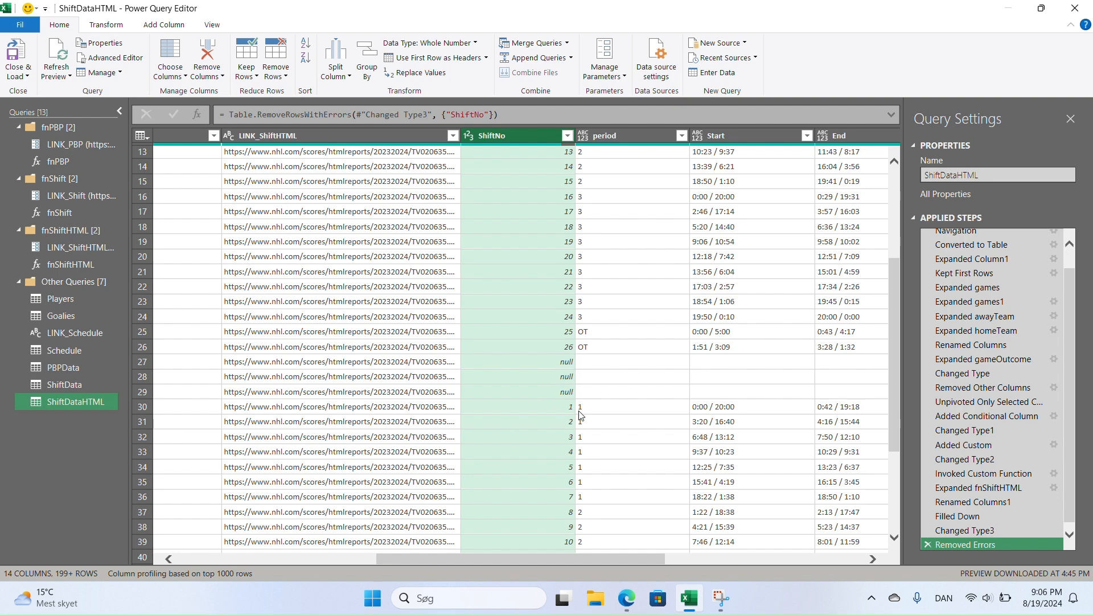
# Filter the null values out of the ShiftNo column and check that the remaining rows run on from player to player.
pyautogui.scroll(-12, 580, 415)
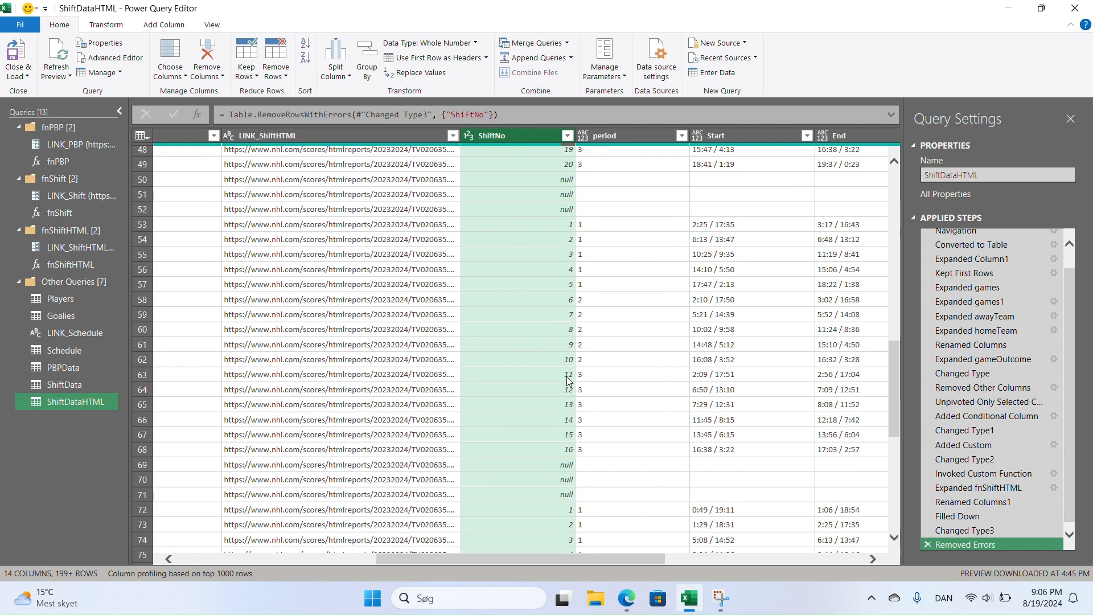
pyautogui.scroll(16, 546, 380)
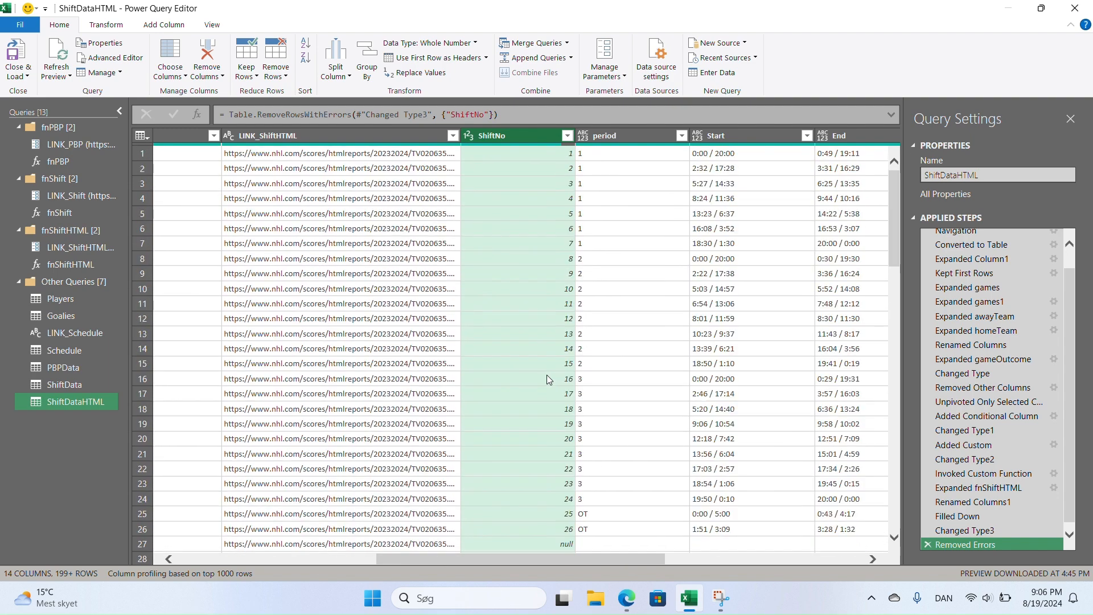
pyautogui.click(567, 136)
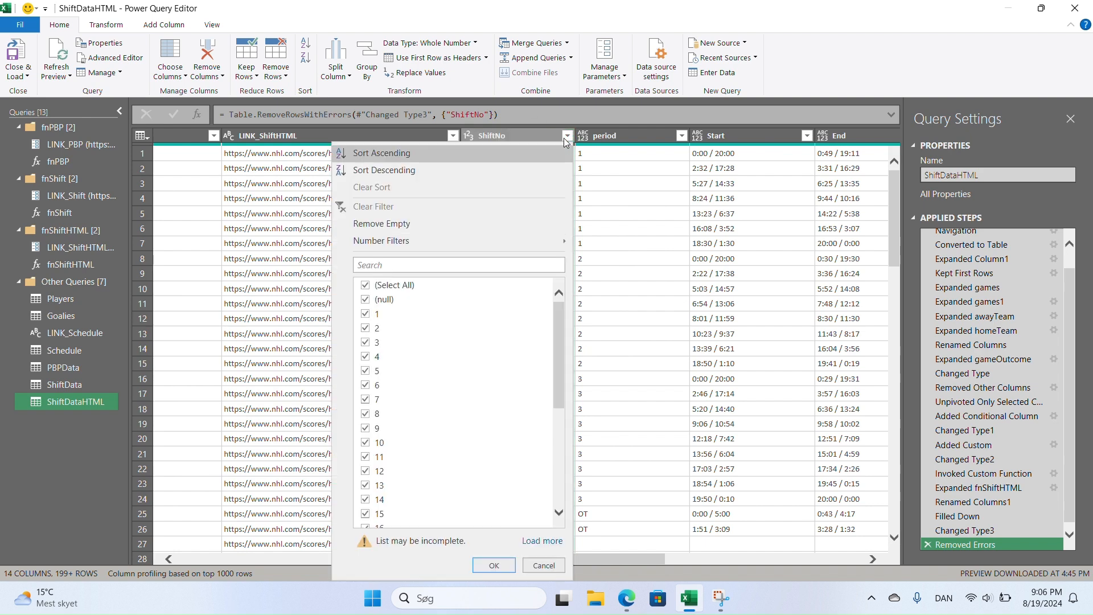
pyautogui.click(365, 300)
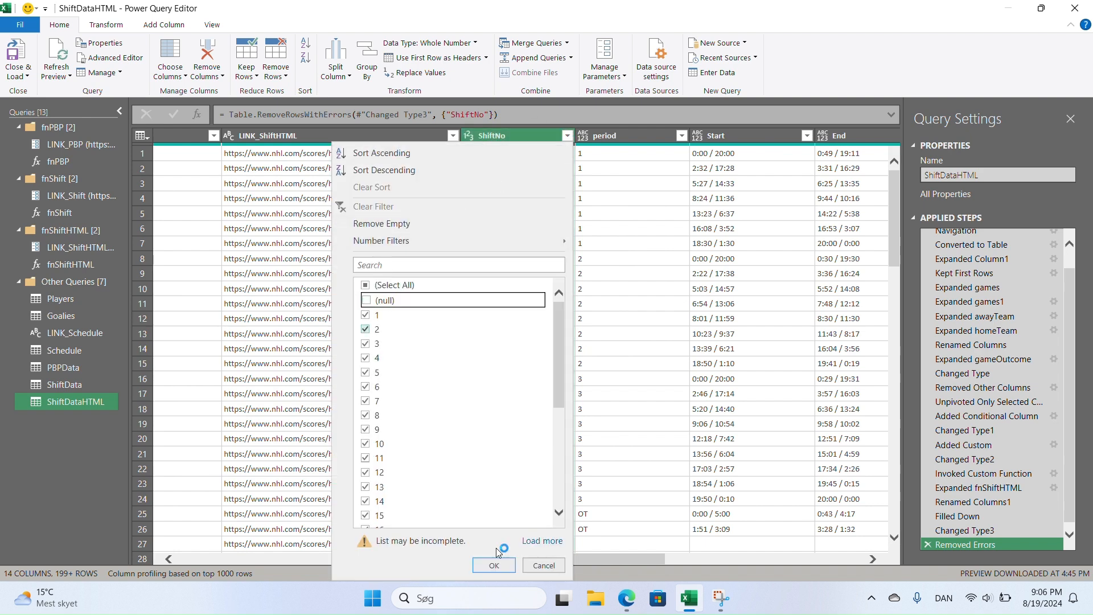
pyautogui.click(500, 565)
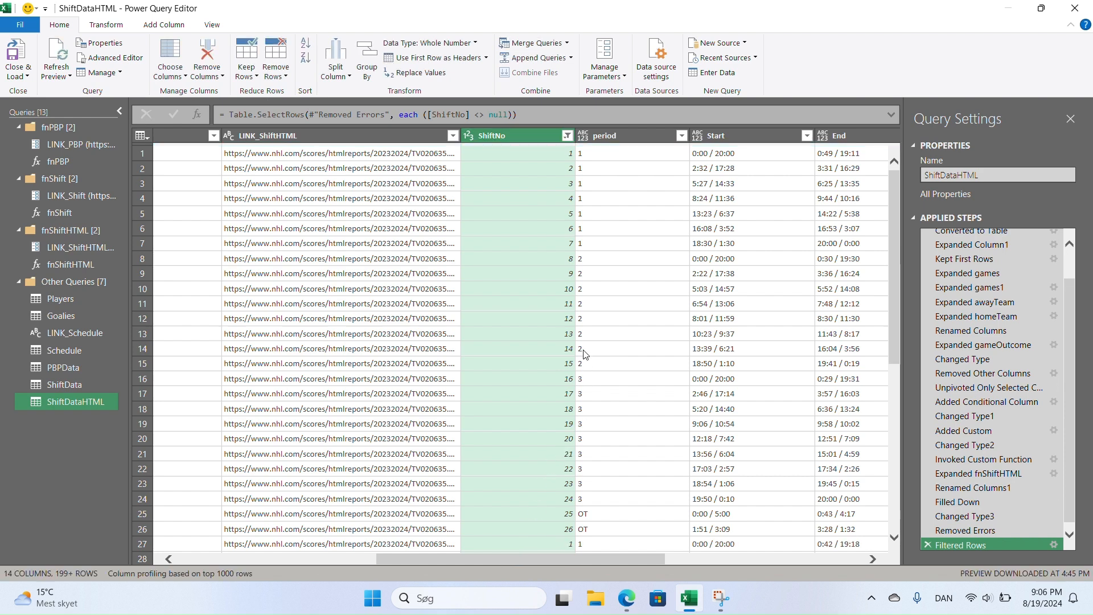
pyautogui.scroll(-4, 606, 332)
pyautogui.scroll(3, 606, 332)
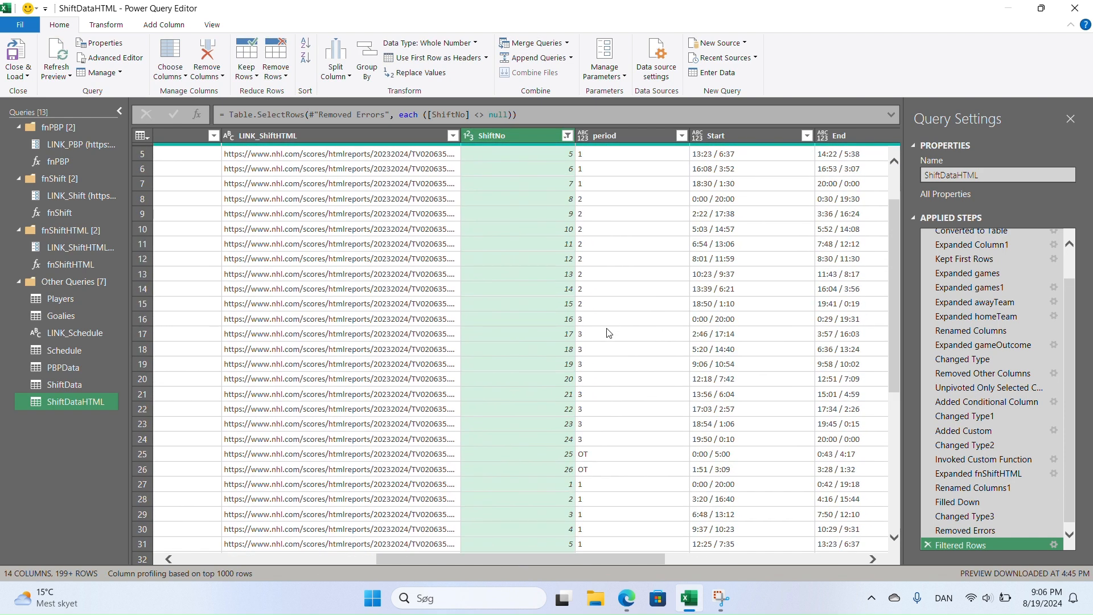
pyautogui.scroll(1, 606, 333)
pyautogui.scroll(2, 607, 333)
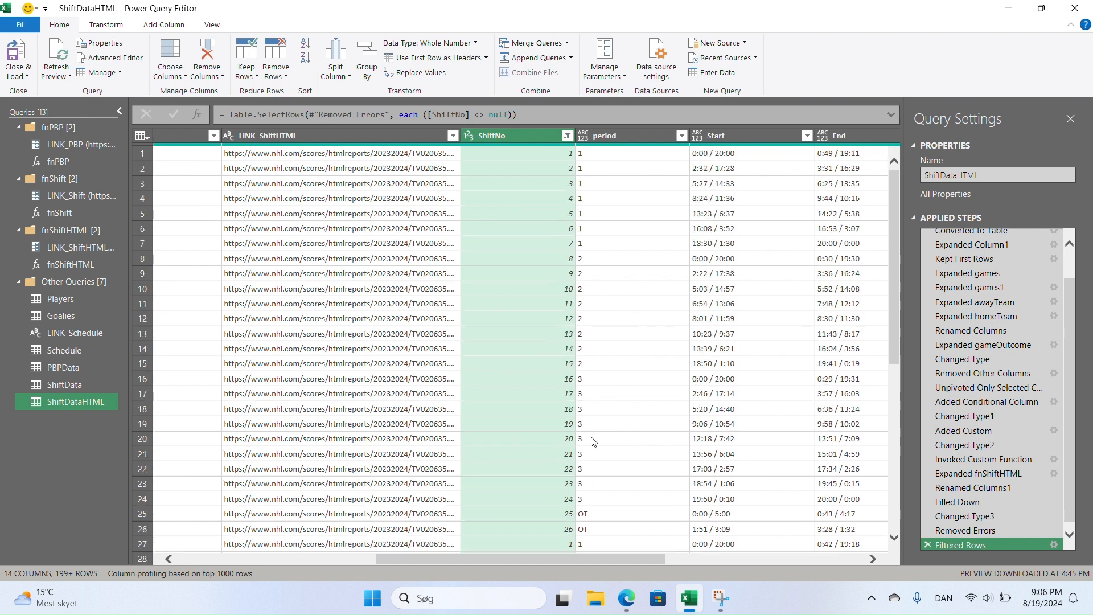
# Keep all columns except Venue, LINK_ShiftHTML, Column5, Column6 and Column8 using Choose Columns.
pyautogui.moveTo(602, 561); pyautogui.dragTo(804, 544)
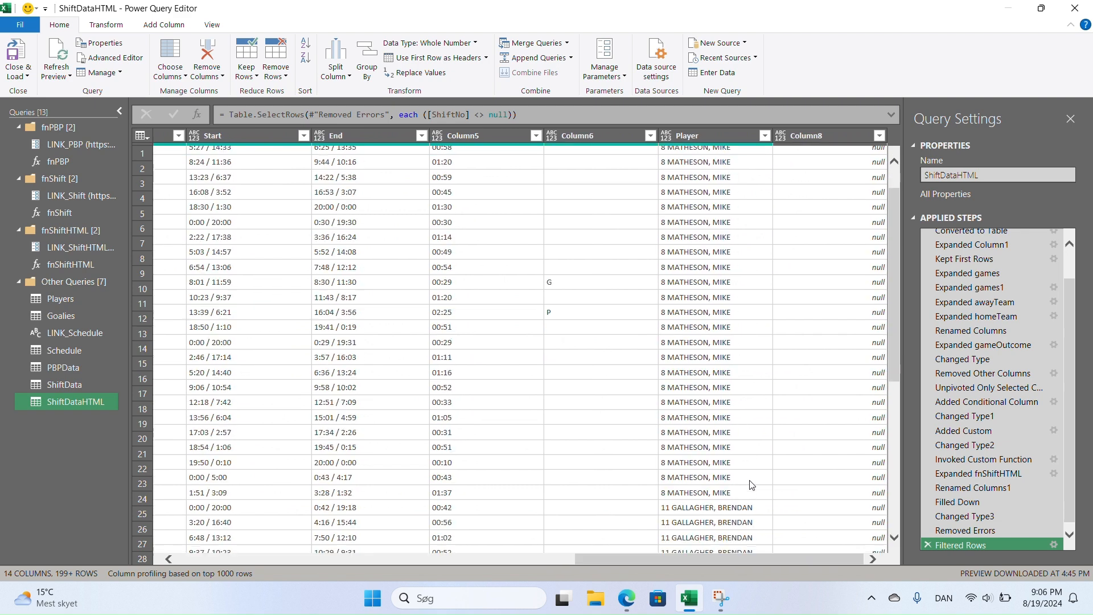
pyautogui.scroll(-8, 750, 484)
pyautogui.scroll(8, 745, 481)
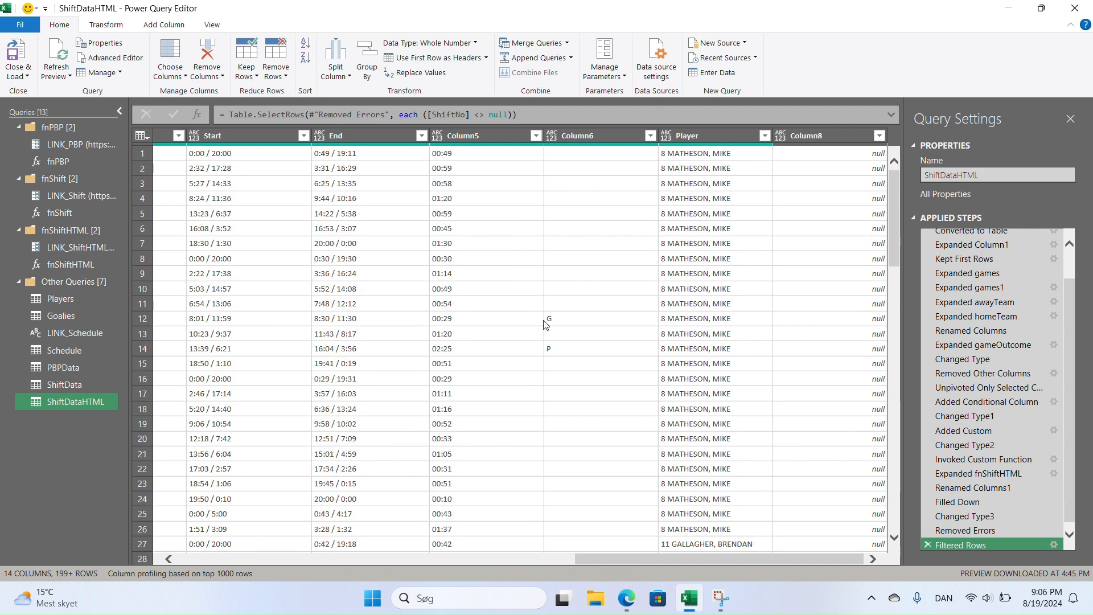
pyautogui.click(171, 57)
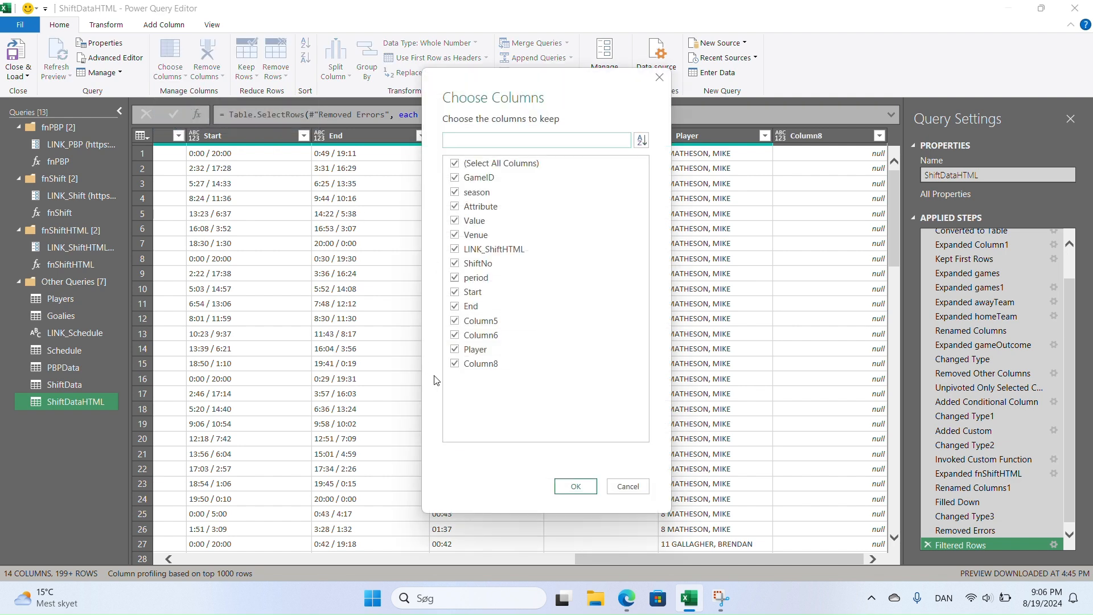
pyautogui.click(454, 322)
pyautogui.click(455, 336)
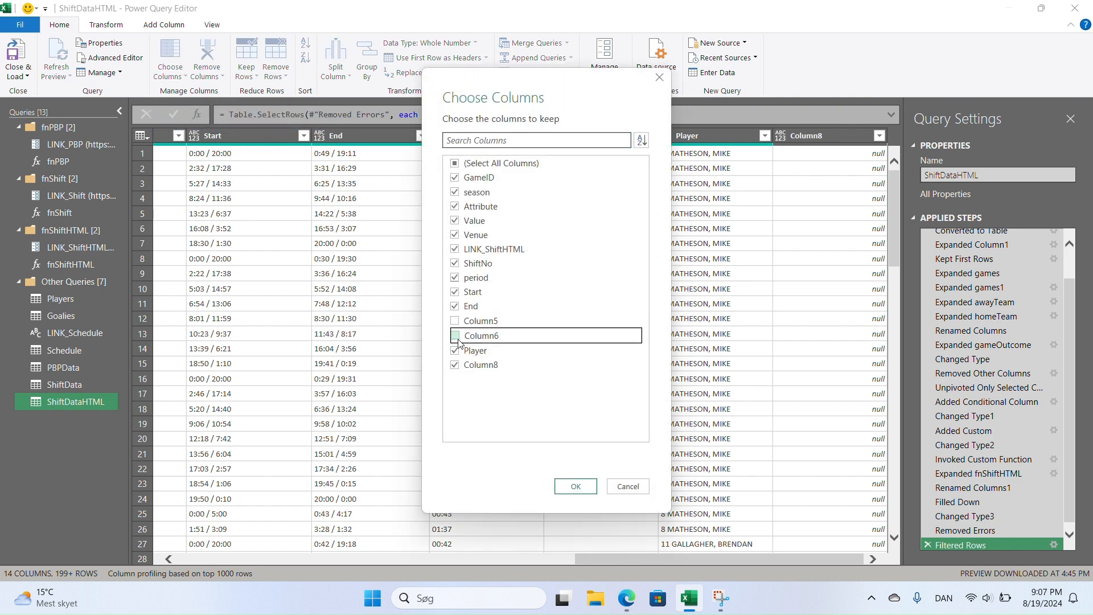
pyautogui.click(455, 365)
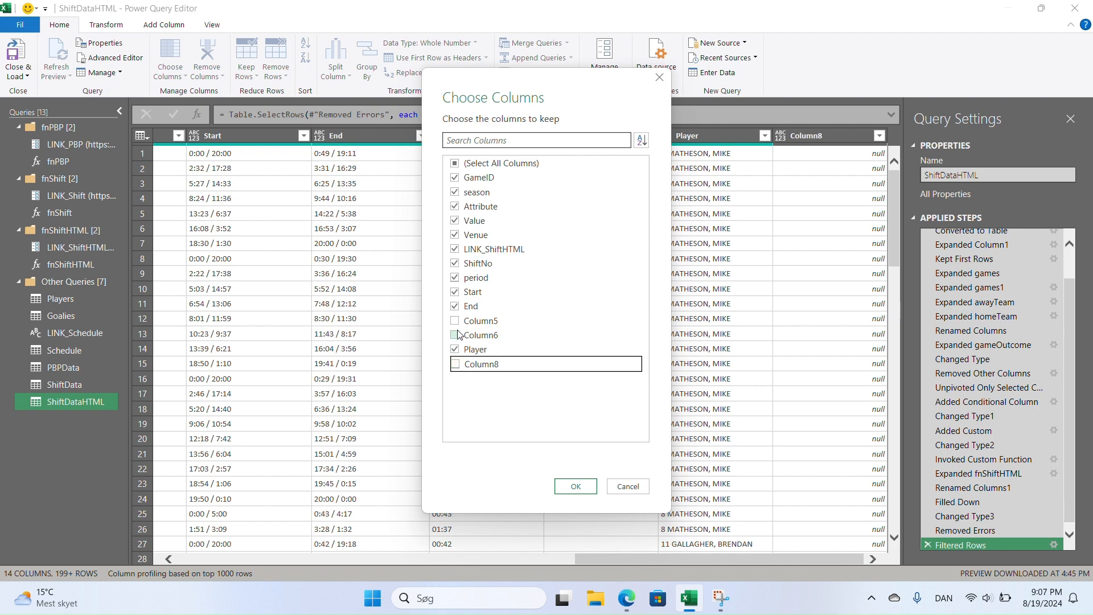
pyautogui.click(457, 251)
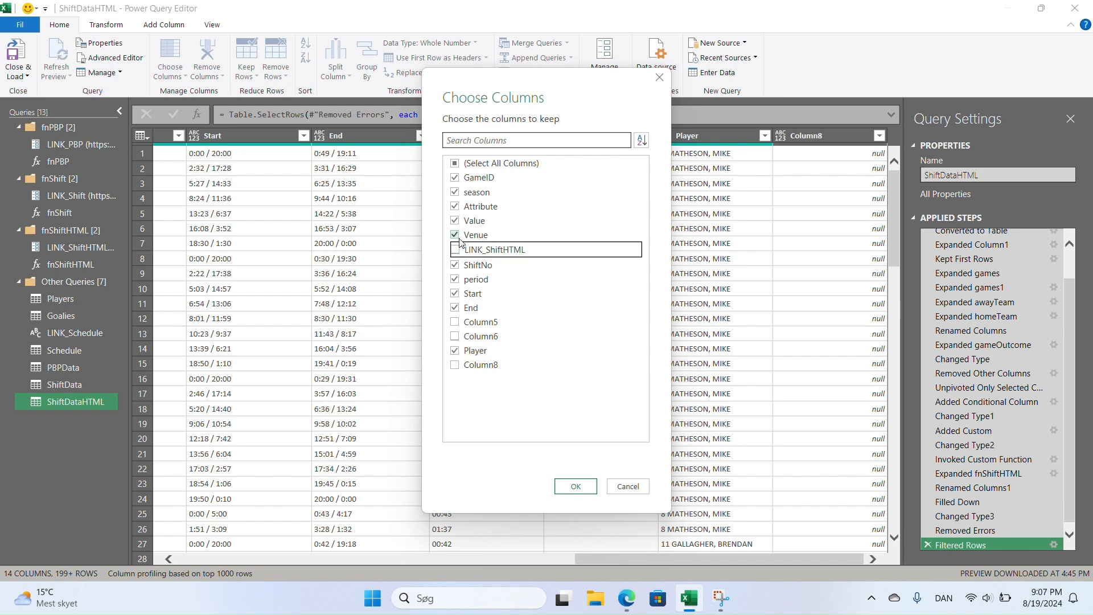
pyautogui.click(455, 235)
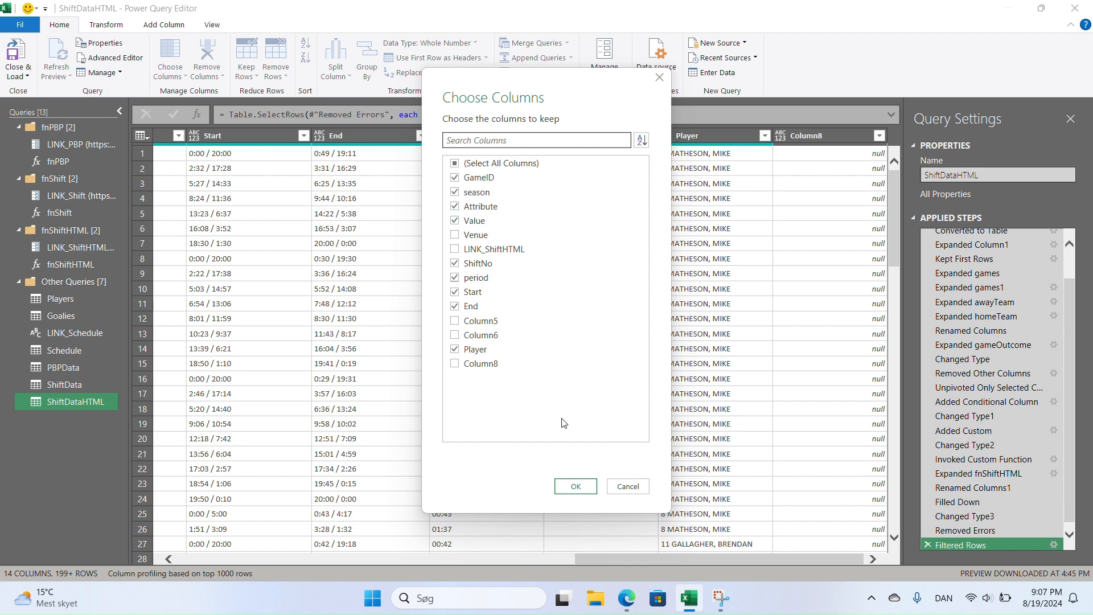
pyautogui.click(576, 486)
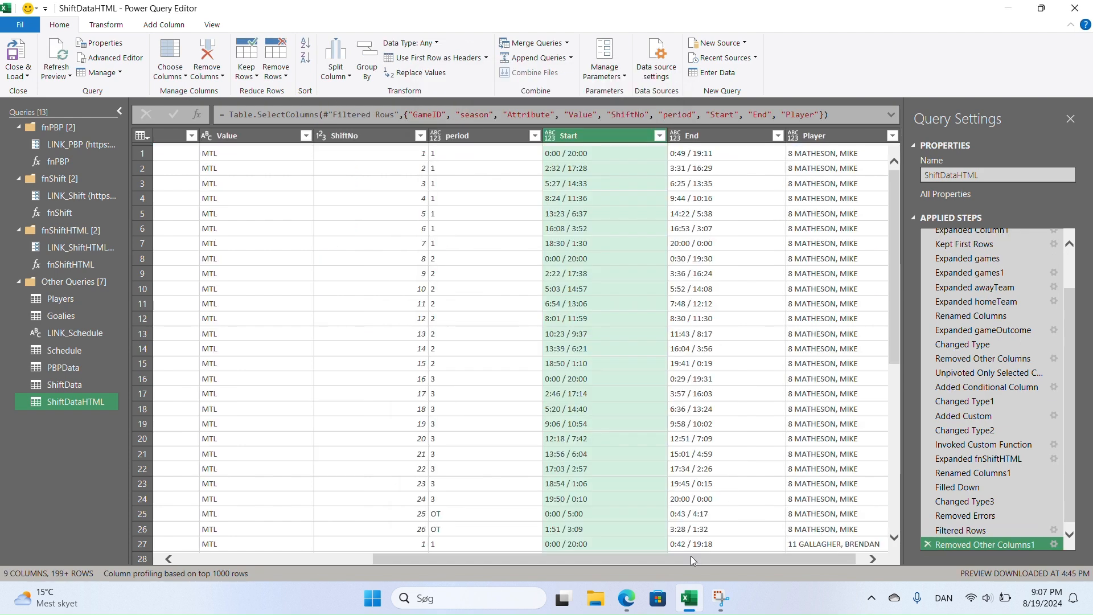
# Rename the Attribute column to Venue and the Value column to Team.
pyautogui.moveTo(510, 559); pyautogui.dragTo(216, 540)
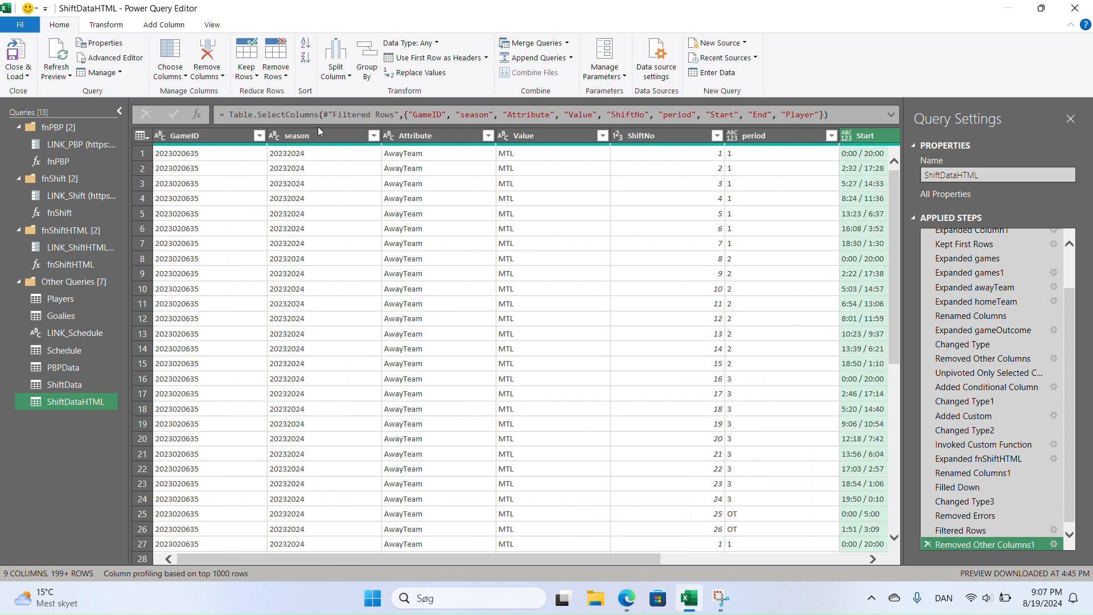
pyautogui.doubleClick(428, 135)
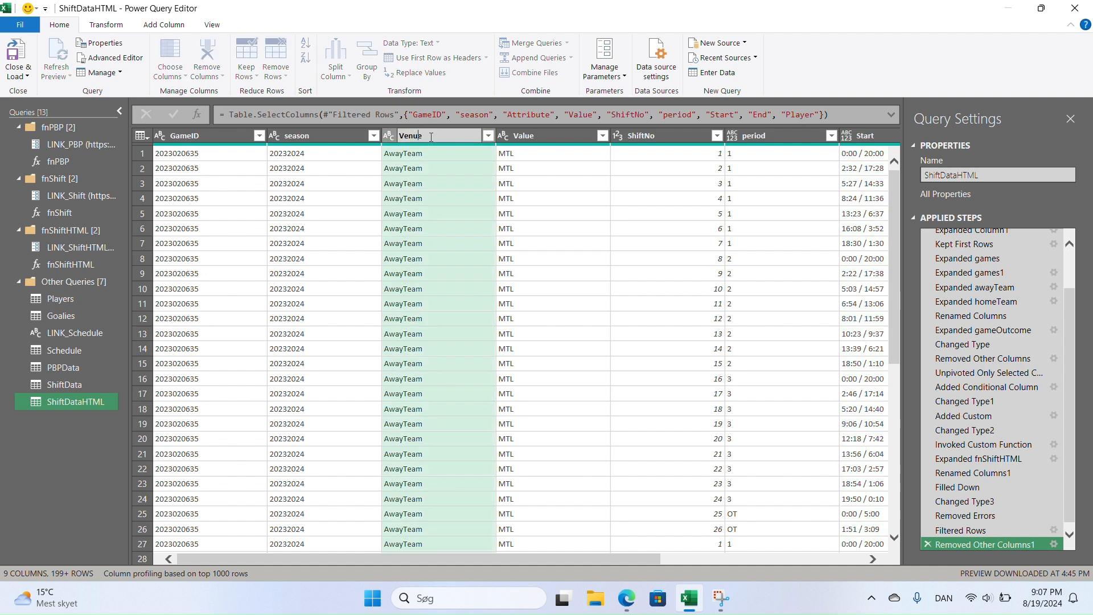
pyautogui.press('Return')
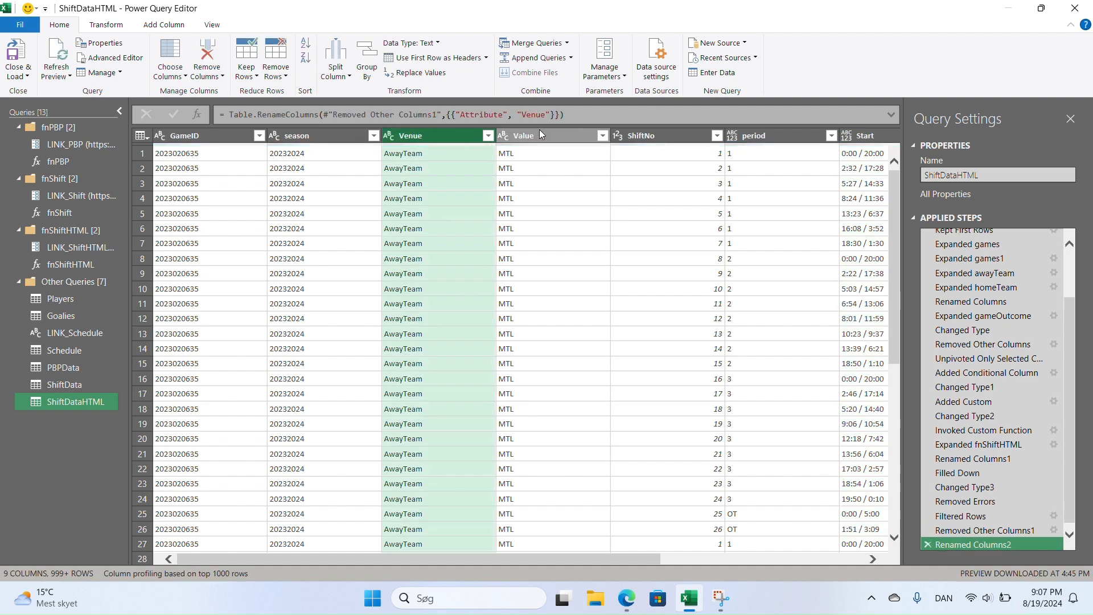
pyautogui.doubleClick(546, 136)
pyautogui.write('Team')
pyautogui.press('Return')
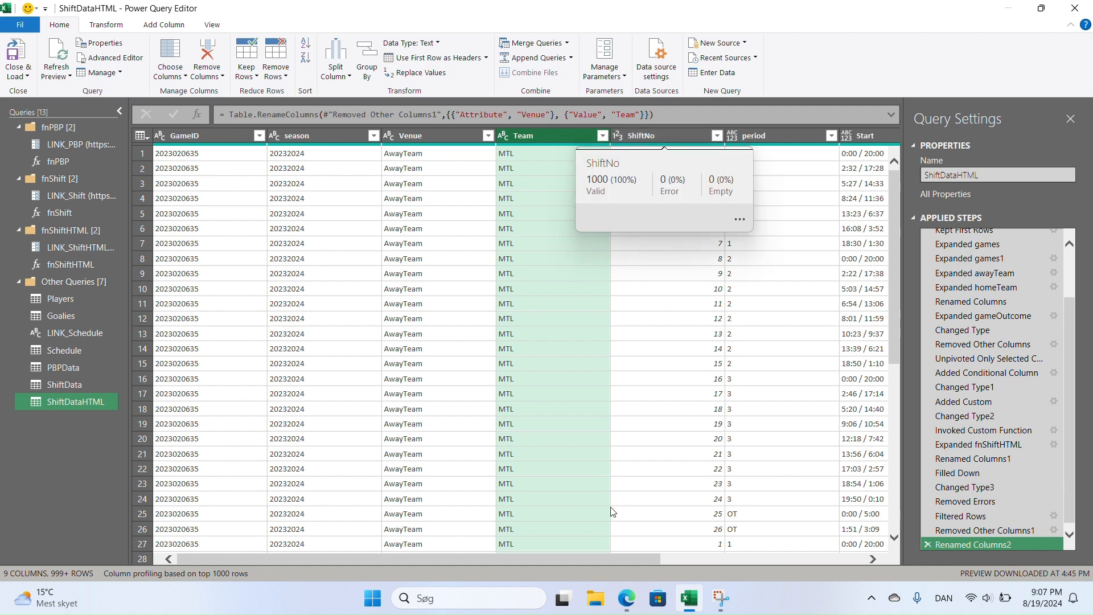
# Start a new custom column based on the Player column and name it Jersey.
pyautogui.moveTo(567, 563); pyautogui.dragTo(780, 555)
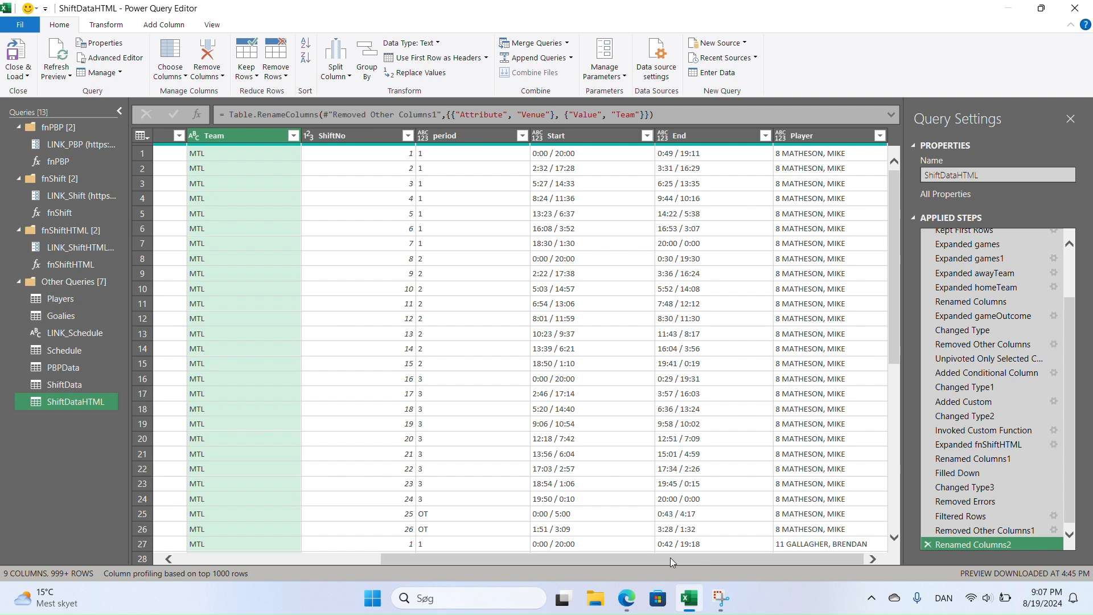
pyautogui.click(821, 133)
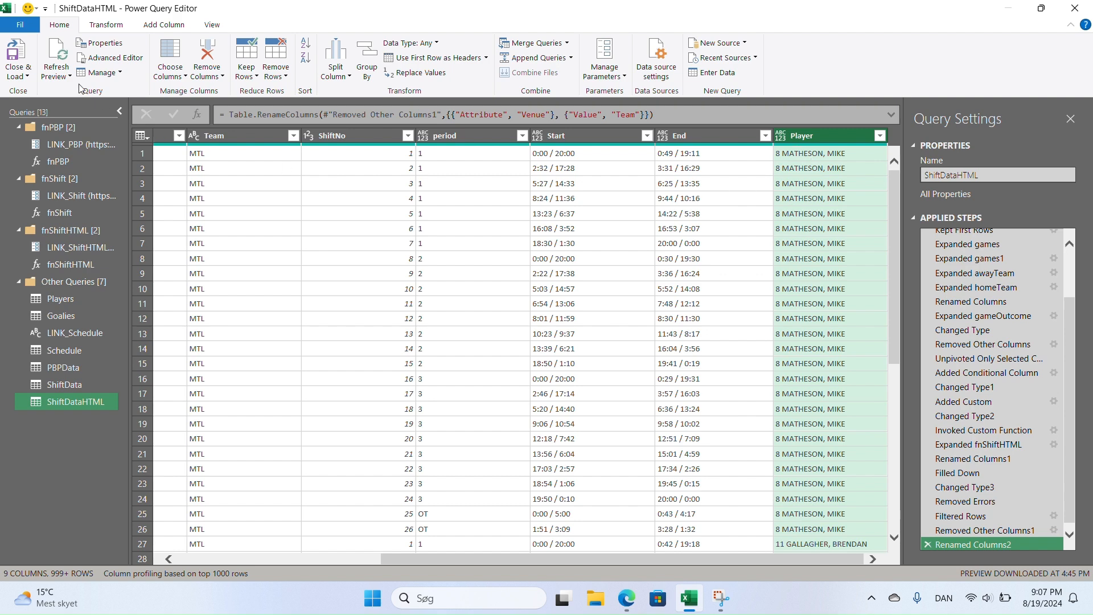
pyautogui.click(165, 25)
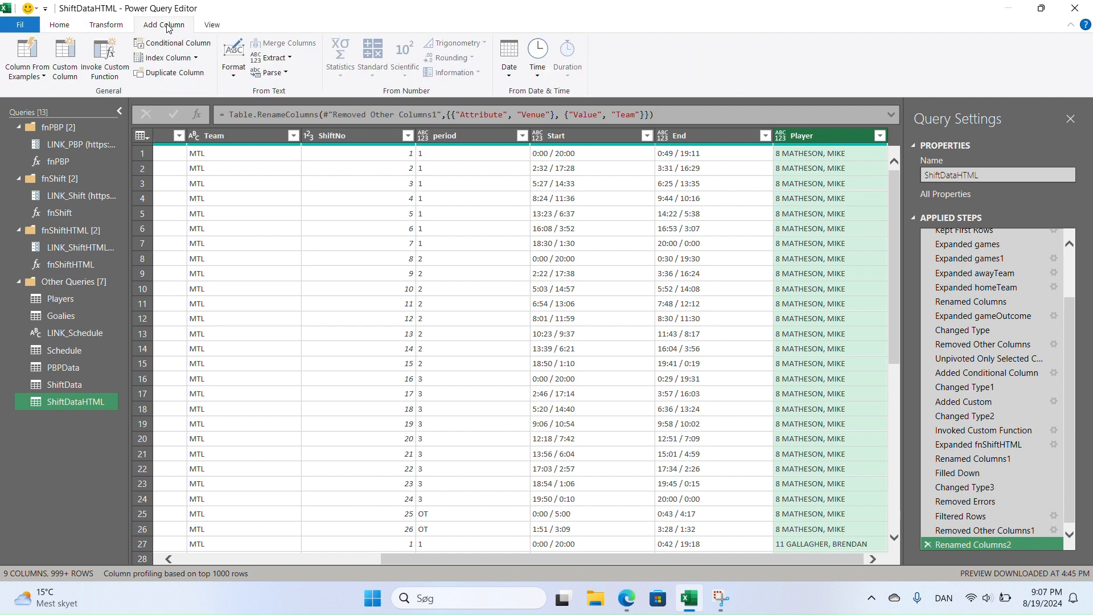
pyautogui.click(69, 63)
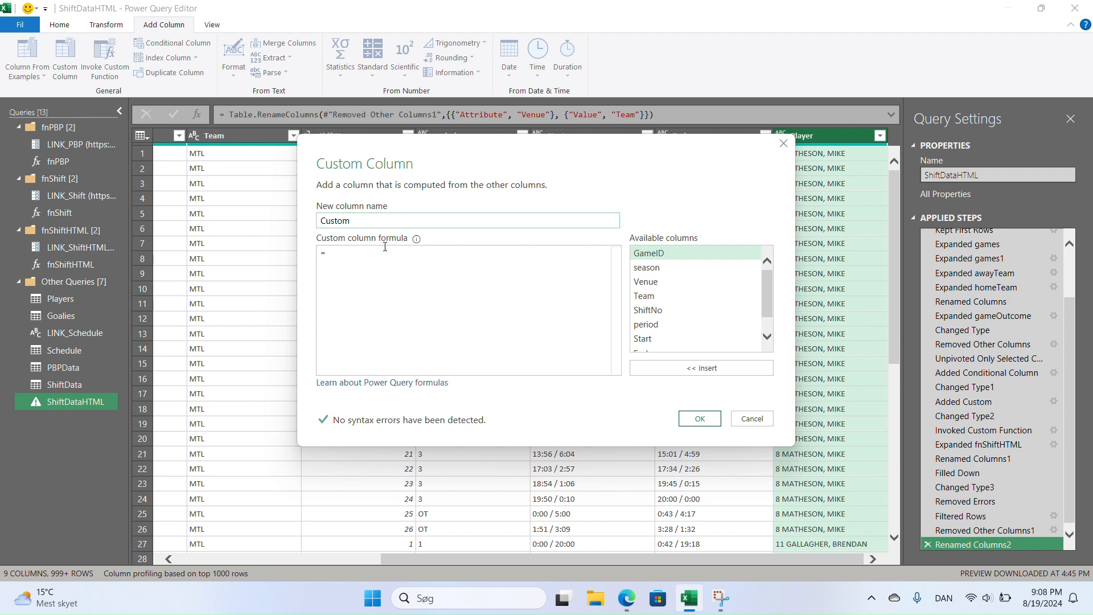
pyautogui.write('Jesey')
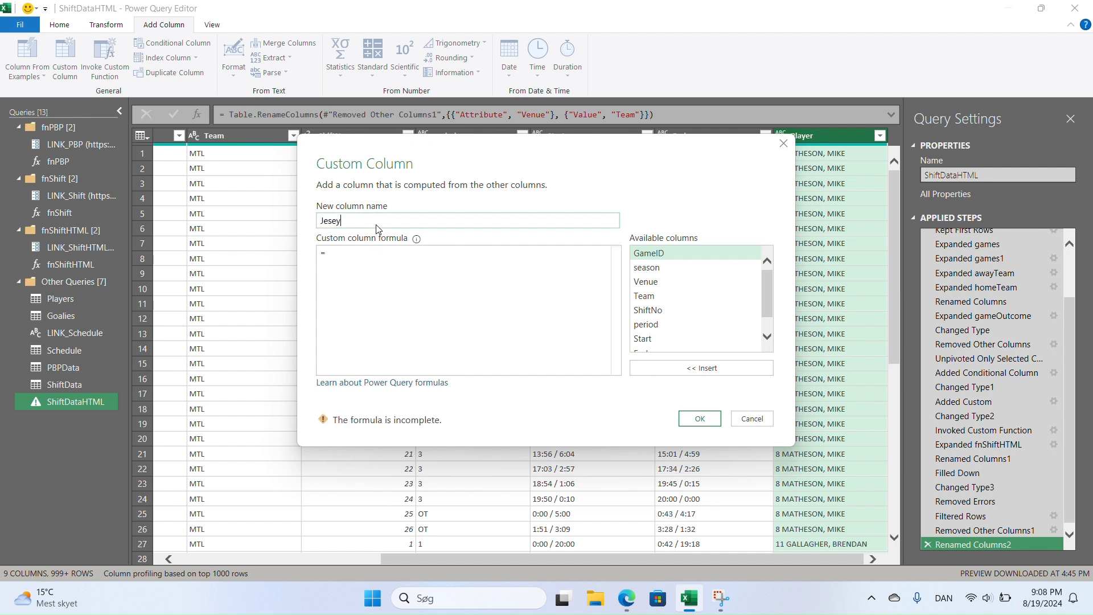
pyautogui.write('r')
pyautogui.click(390, 249)
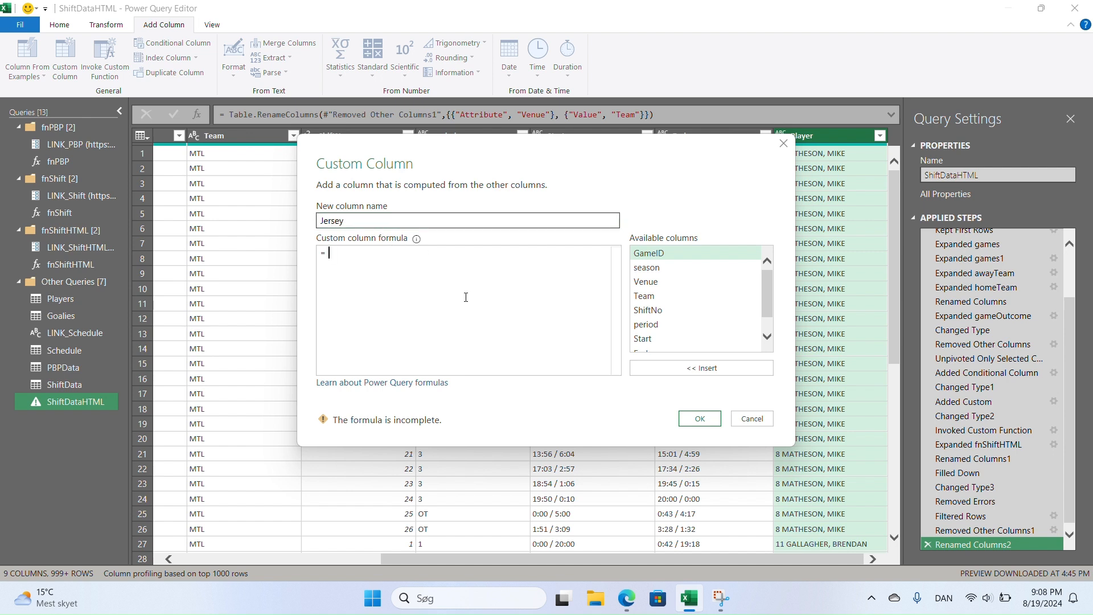
# Define the Jersey column as Text.BeforeDelimiter([Player]," "), create it, and check its values across several players.
pyautogui.moveTo(575, 169); pyautogui.dragTo(524, 175)
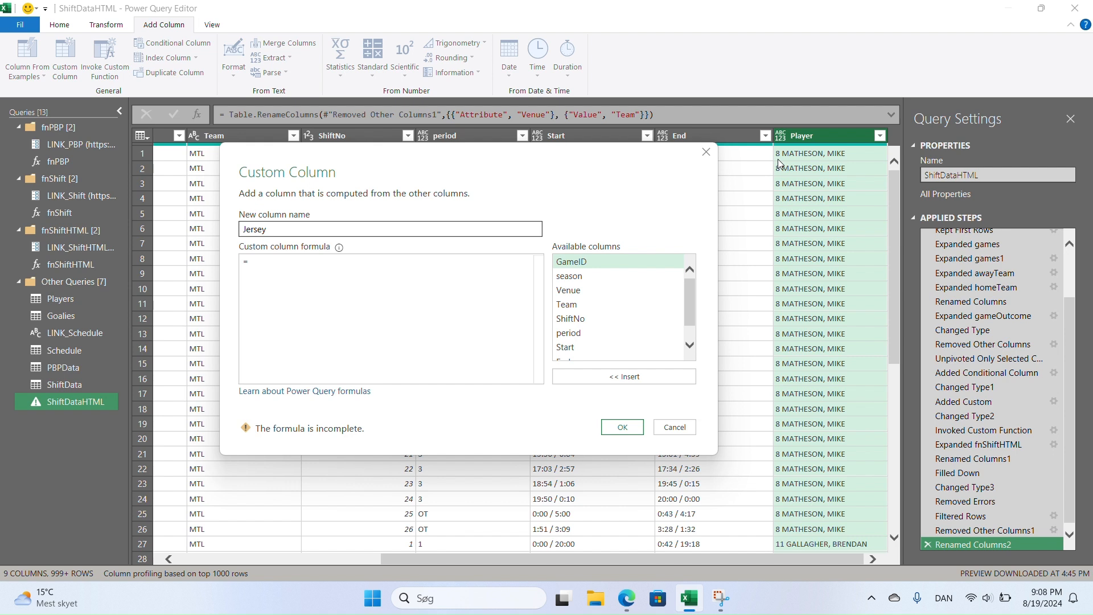
pyautogui.click(395, 265)
pyautogui.write('text')
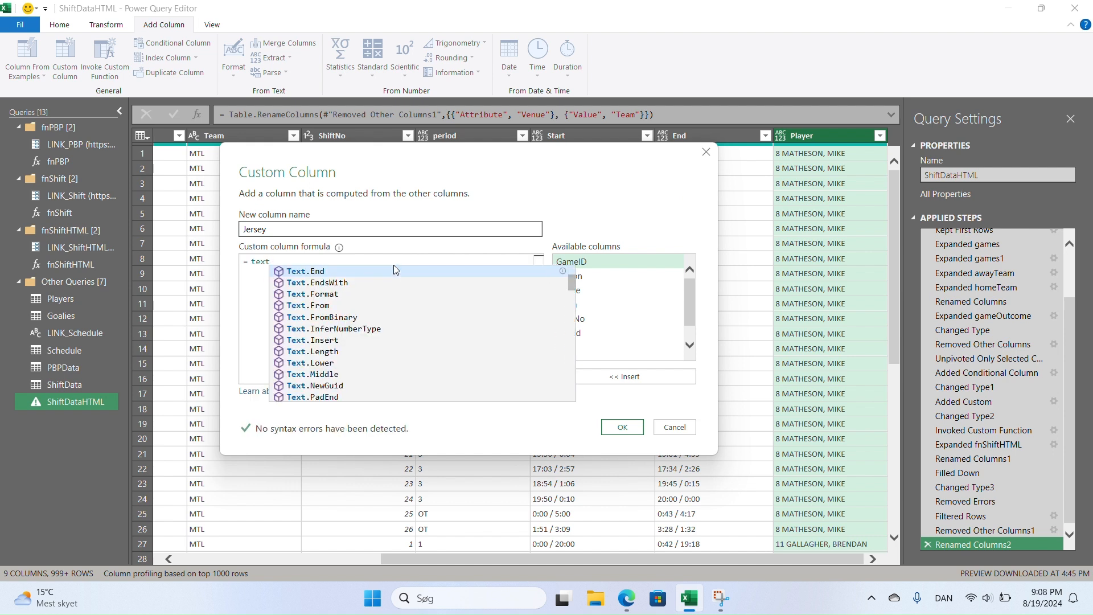
pyautogui.scroll(3, 394, 271)
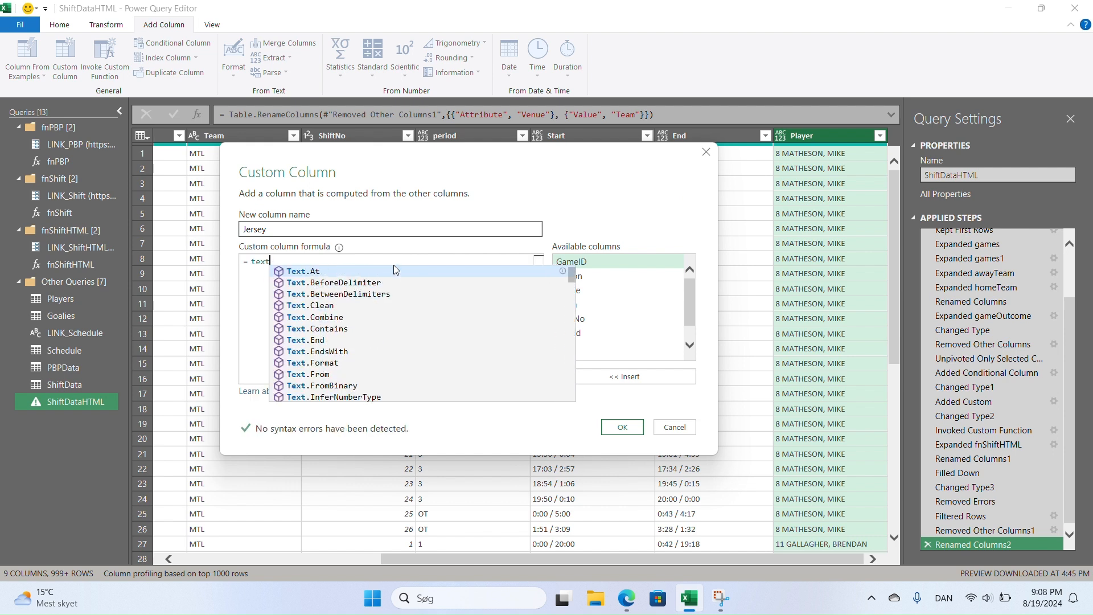
pyautogui.press('Down')
pyautogui.press('Tab')
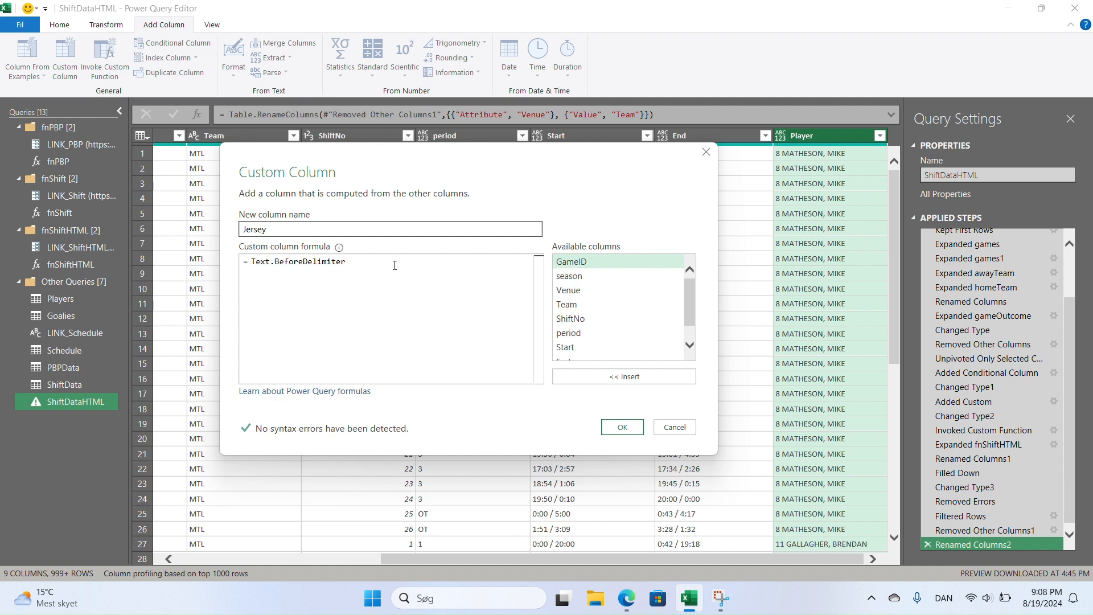
pyautogui.write('(')
pyautogui.scroll(-2, 602, 323)
pyautogui.click(588, 353)
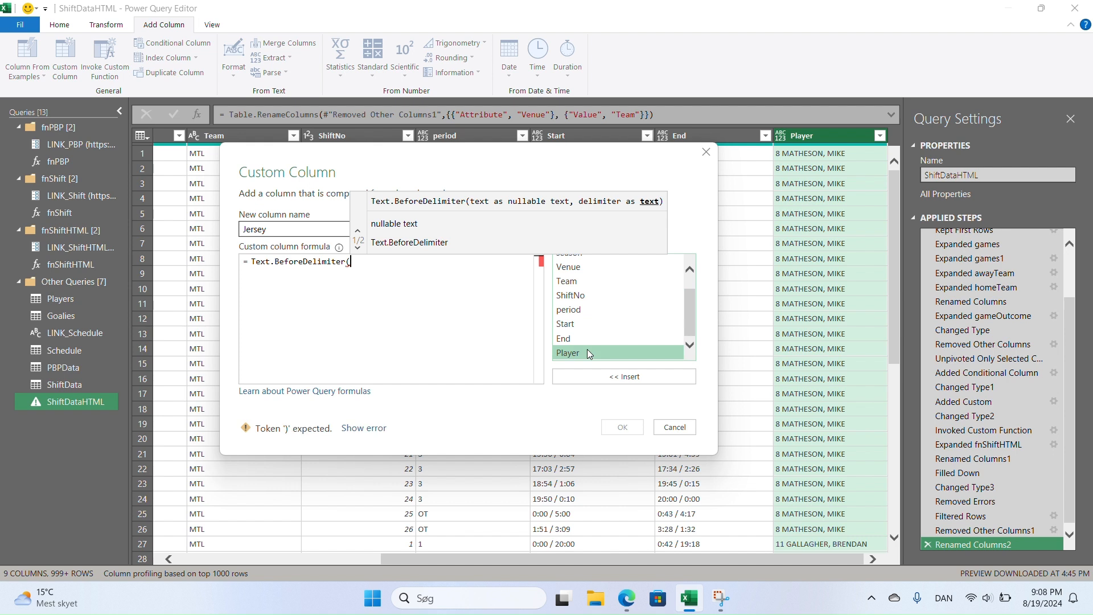
pyautogui.doubleClick(587, 349)
pyautogui.write(',')
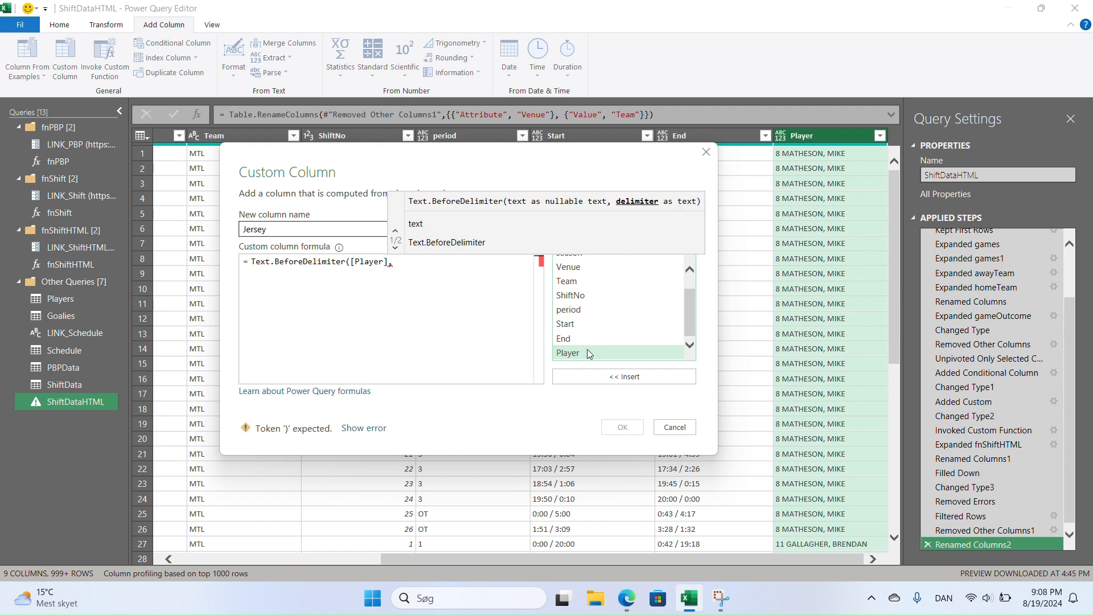
pyautogui.write('" "')
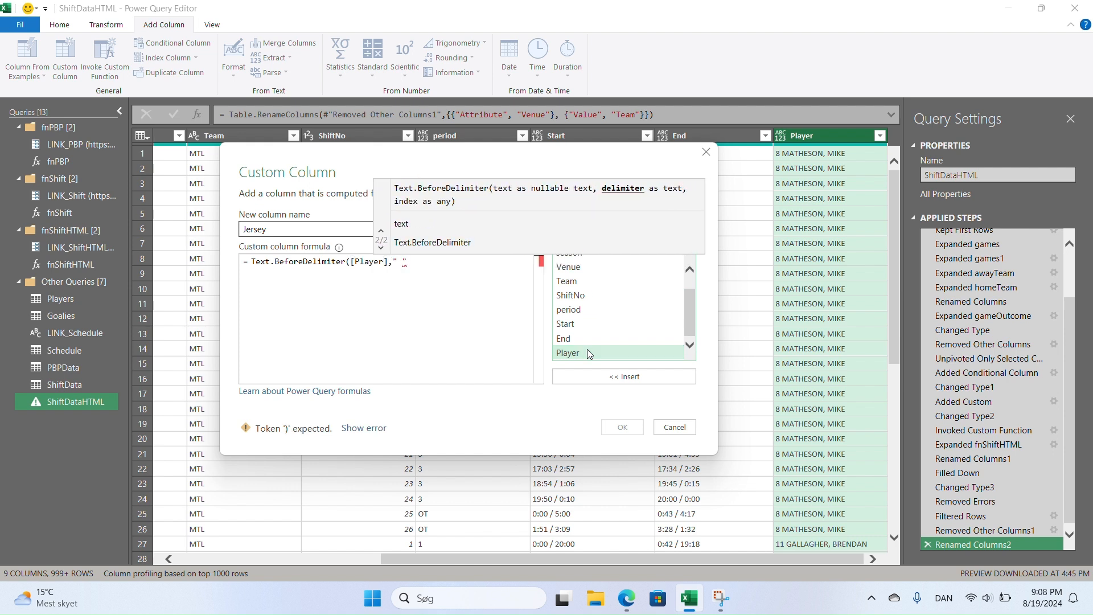
pyautogui.write(')')
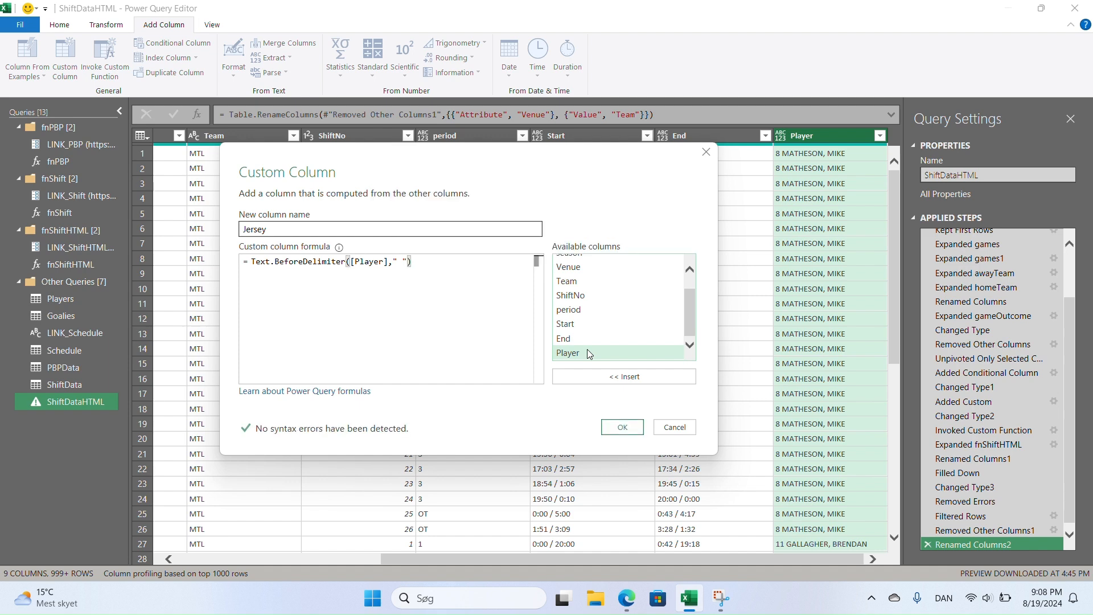
pyautogui.click(622, 427)
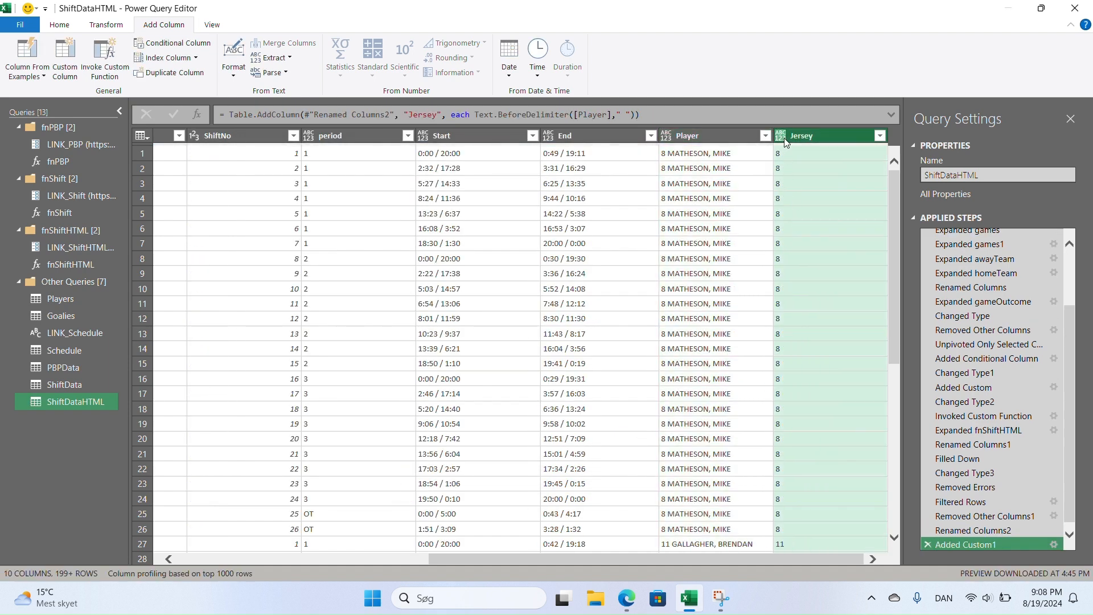
pyautogui.scroll(-4, 821, 257)
pyautogui.scroll(-7, 794, 430)
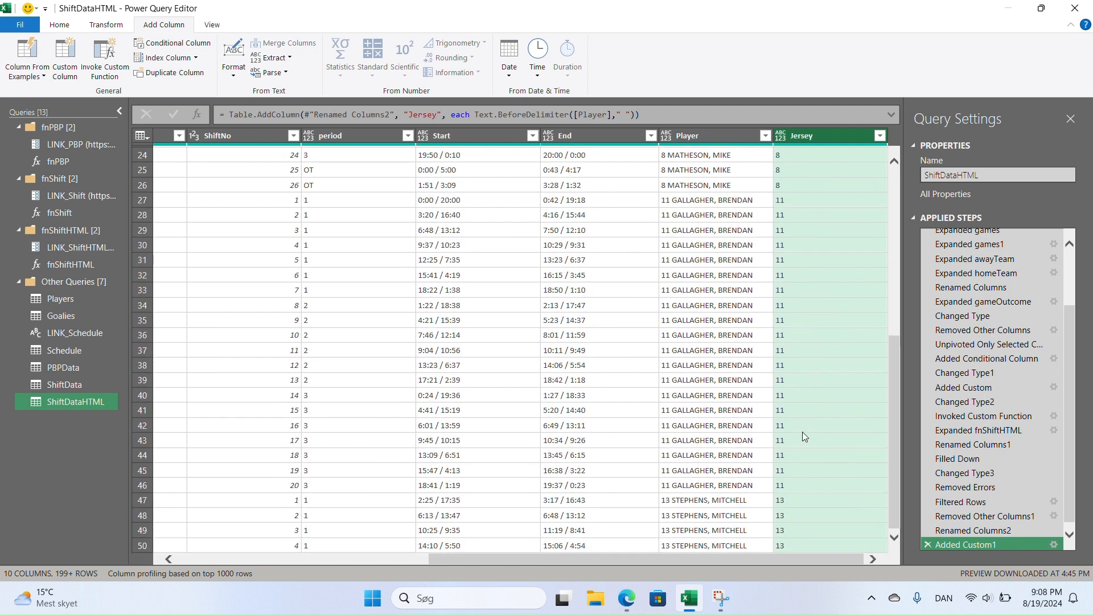
# Start another custom column based on the Player column and name it Name.
pyautogui.scroll(9, 796, 410)
pyautogui.scroll(3, 808, 387)
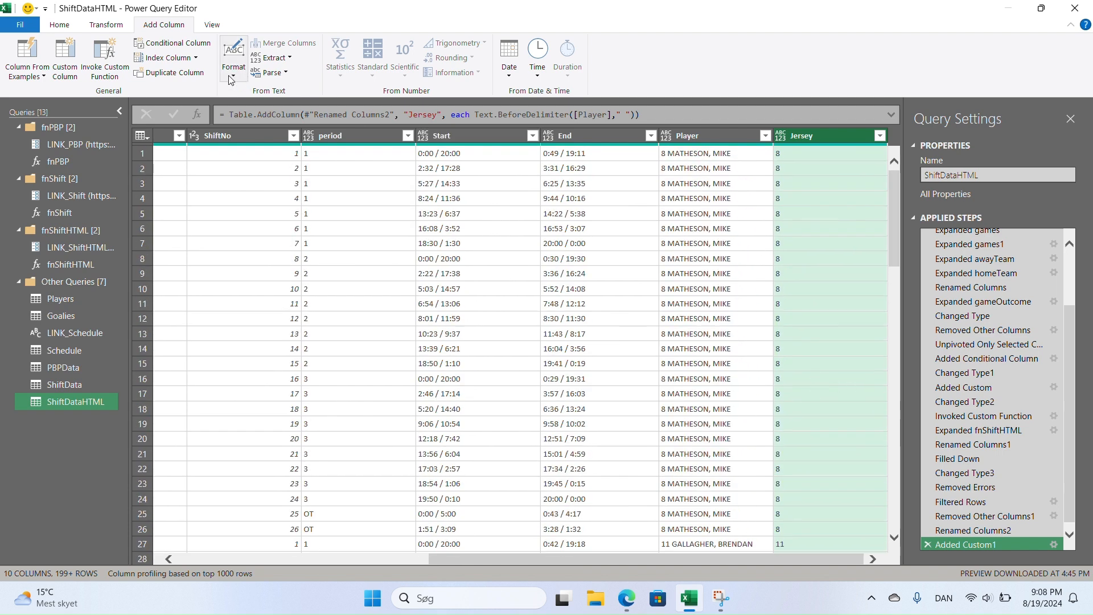
pyautogui.click(65, 72)
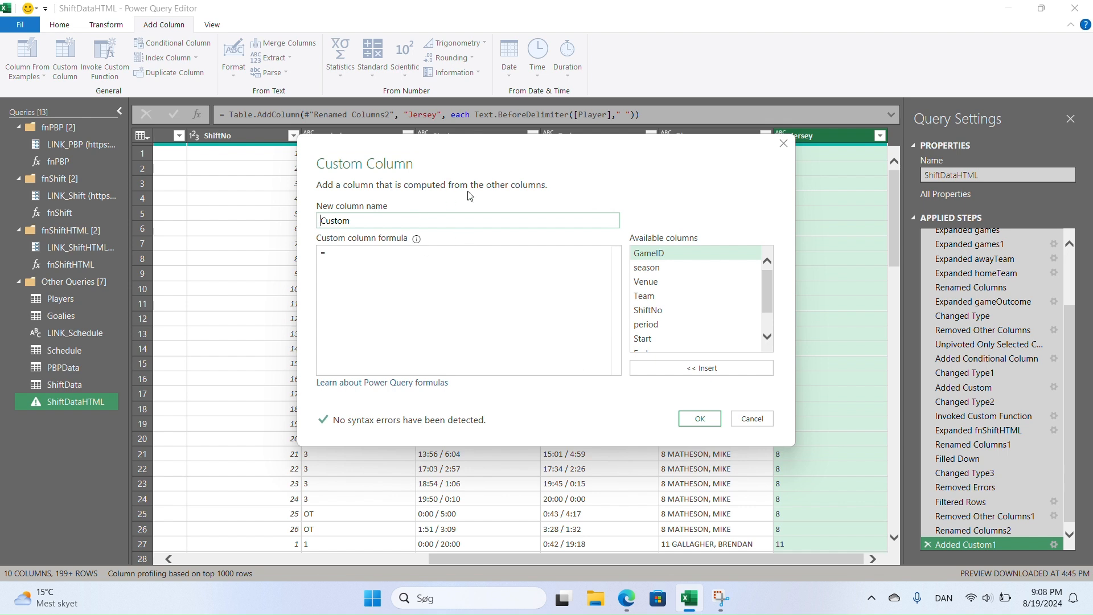
pyautogui.moveTo(571, 156); pyautogui.dragTo(413, 141)
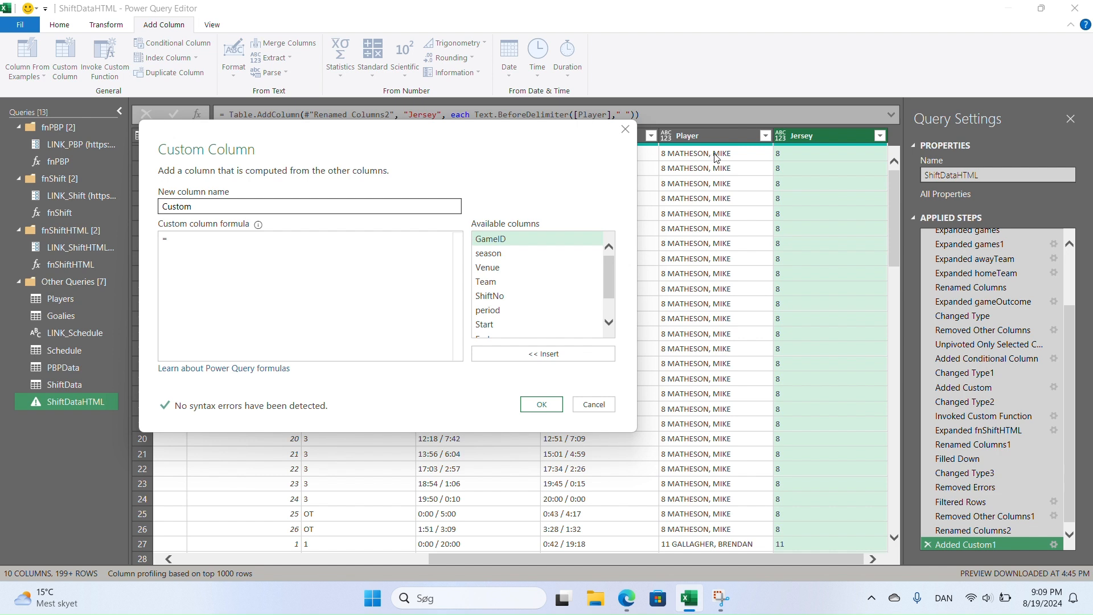
pyautogui.click(286, 205)
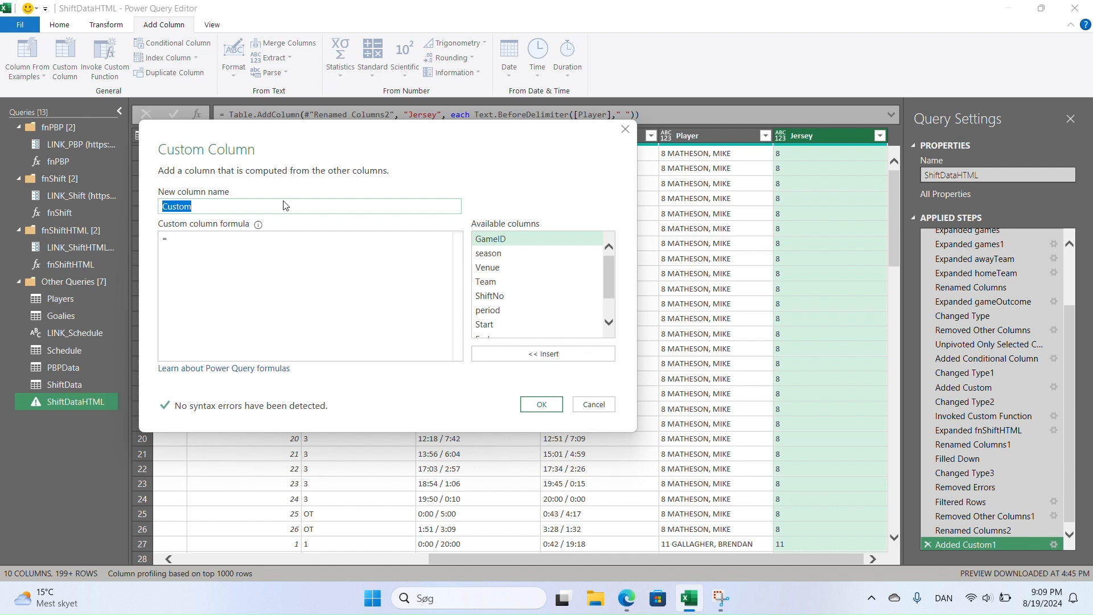
pyautogui.write('Name')
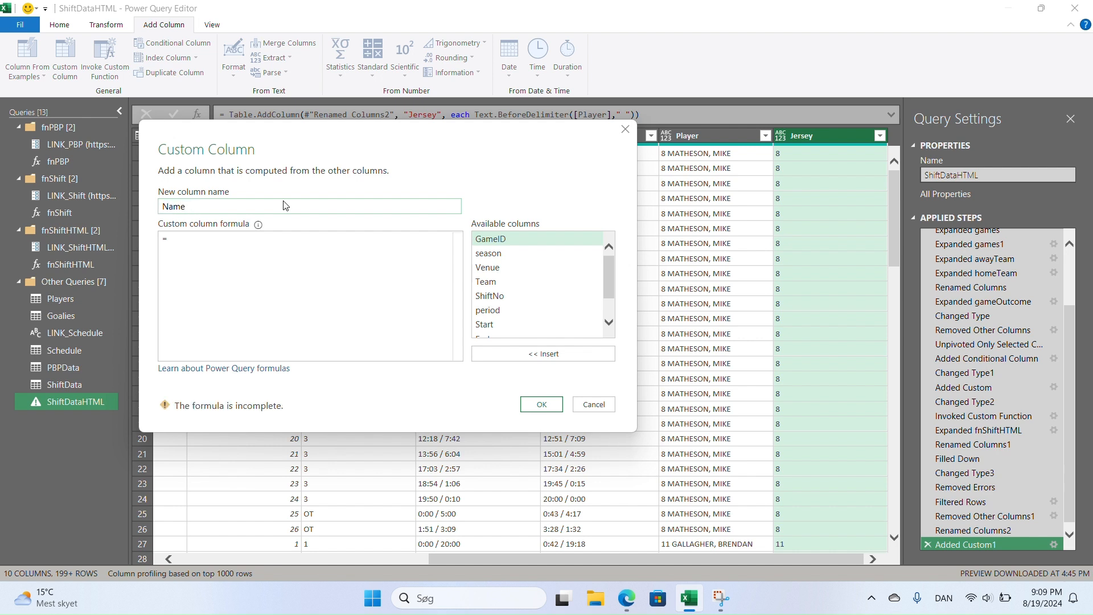
# Define the Name column as Text.AfterDelimiter([Player],", ") and create it.
pyautogui.click(281, 246)
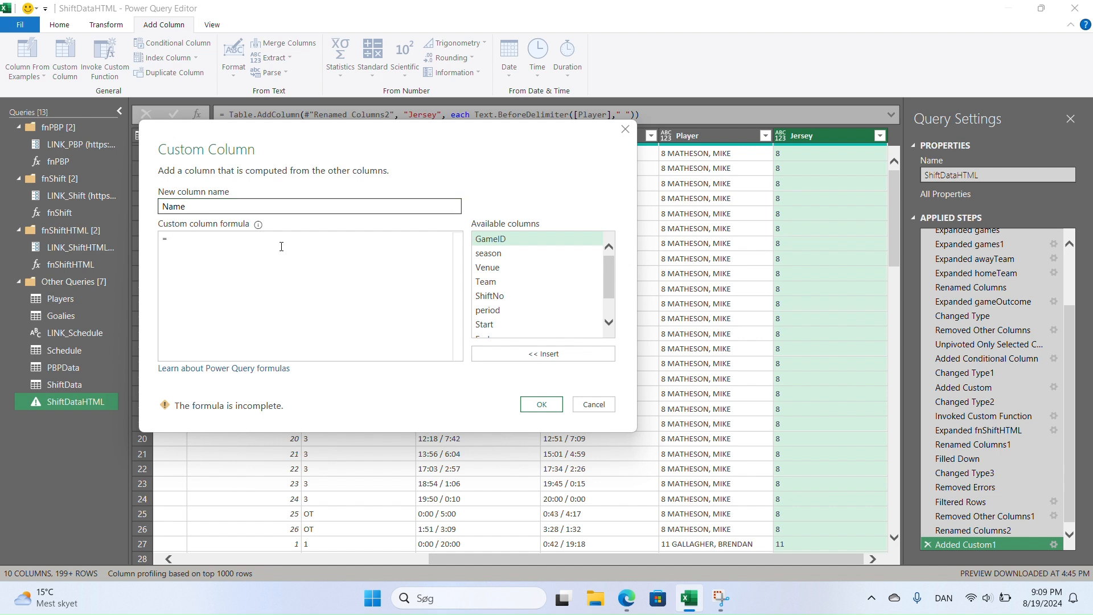
pyautogui.write('tex')
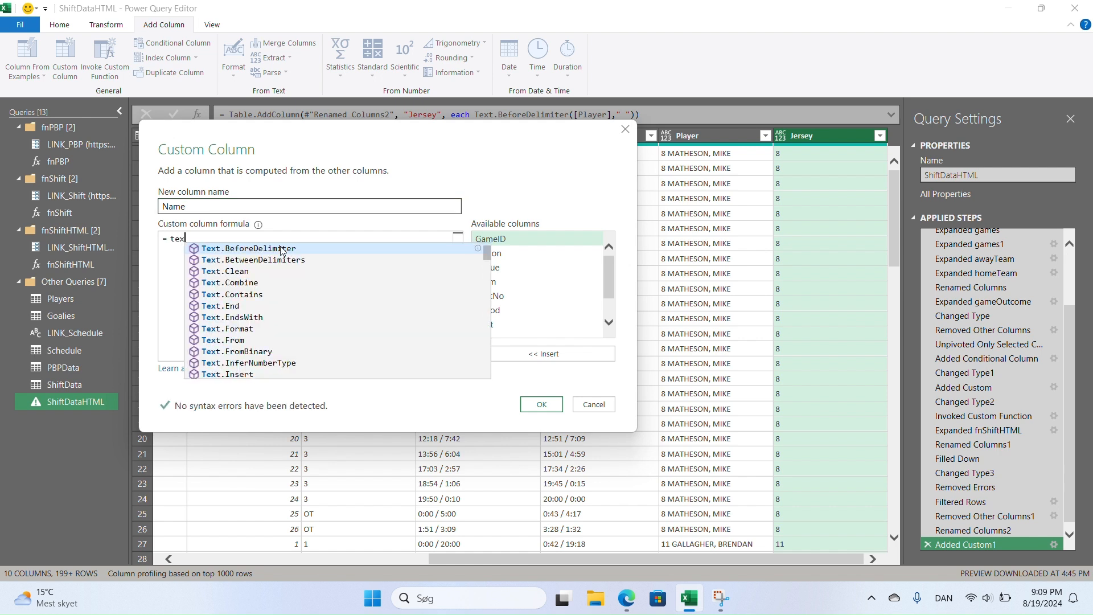
pyautogui.press('Up')
pyautogui.press('Tab')
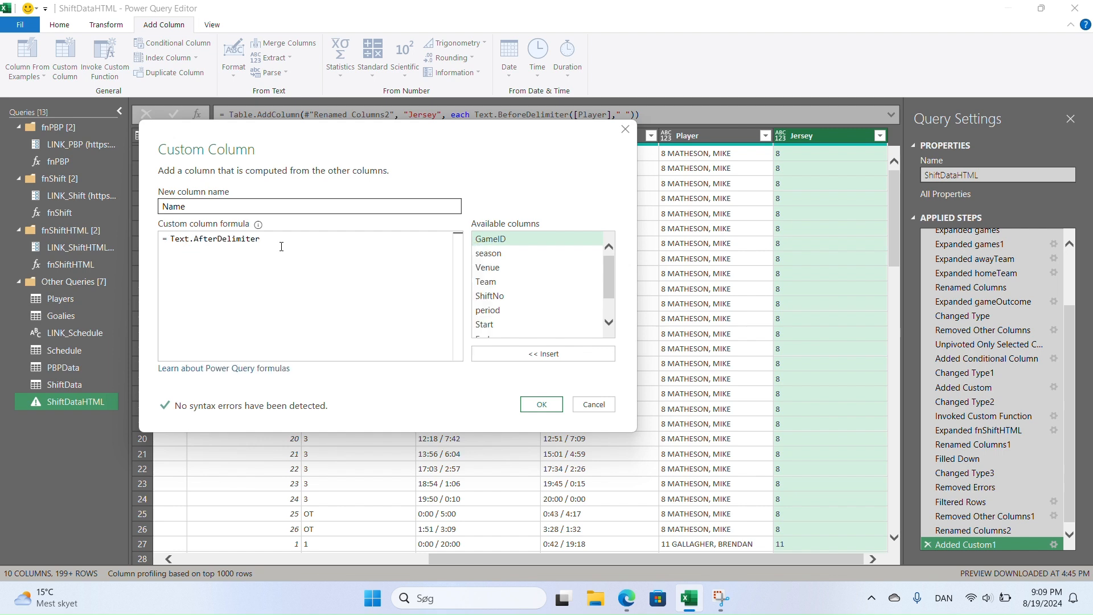
pyautogui.write('(')
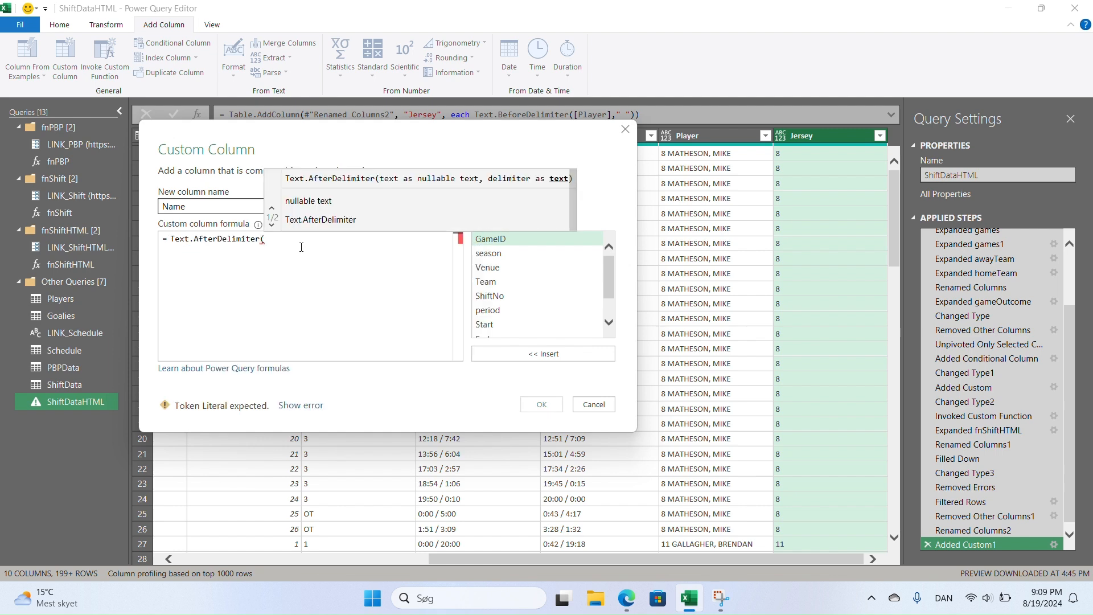
pyautogui.scroll(-1, 575, 311)
pyautogui.scroll(-2, 574, 312)
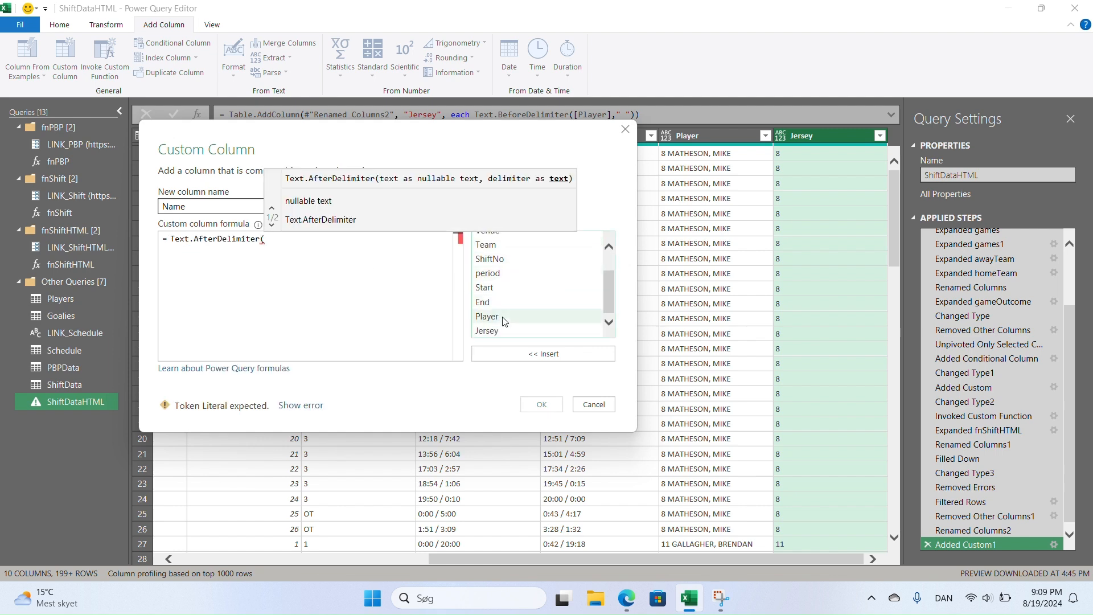
pyautogui.doubleClick(504, 317)
pyautogui.write(',')
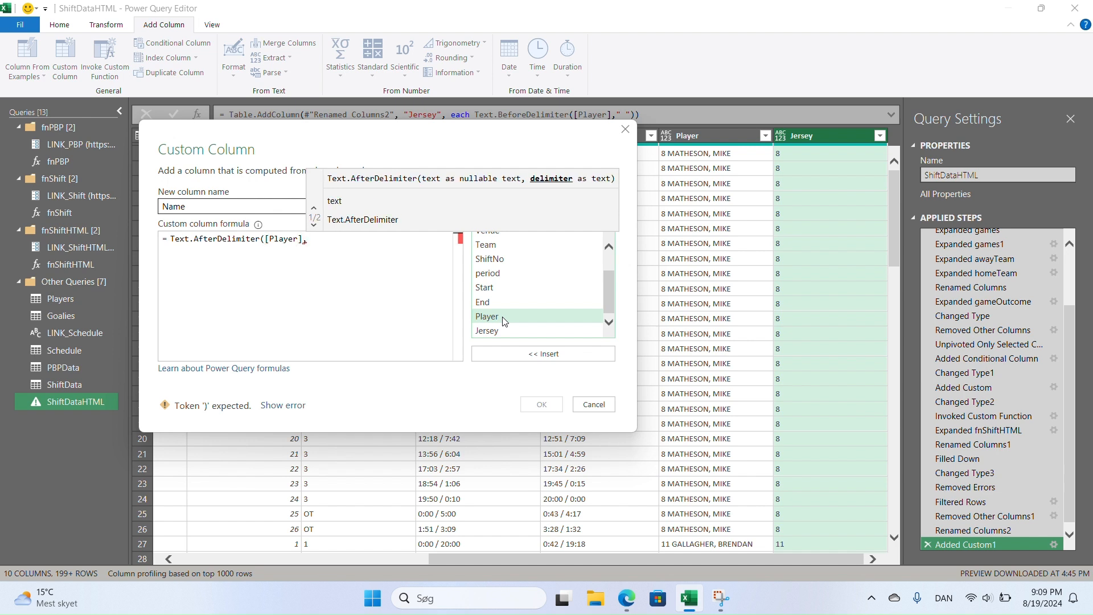
pyautogui.write('", "')
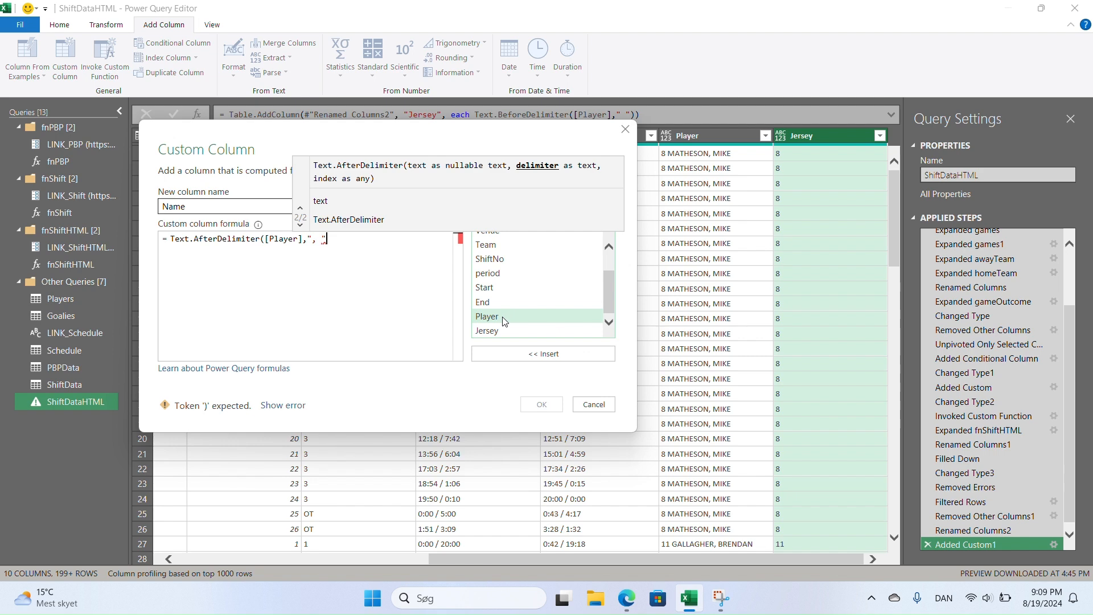
pyautogui.write(')')
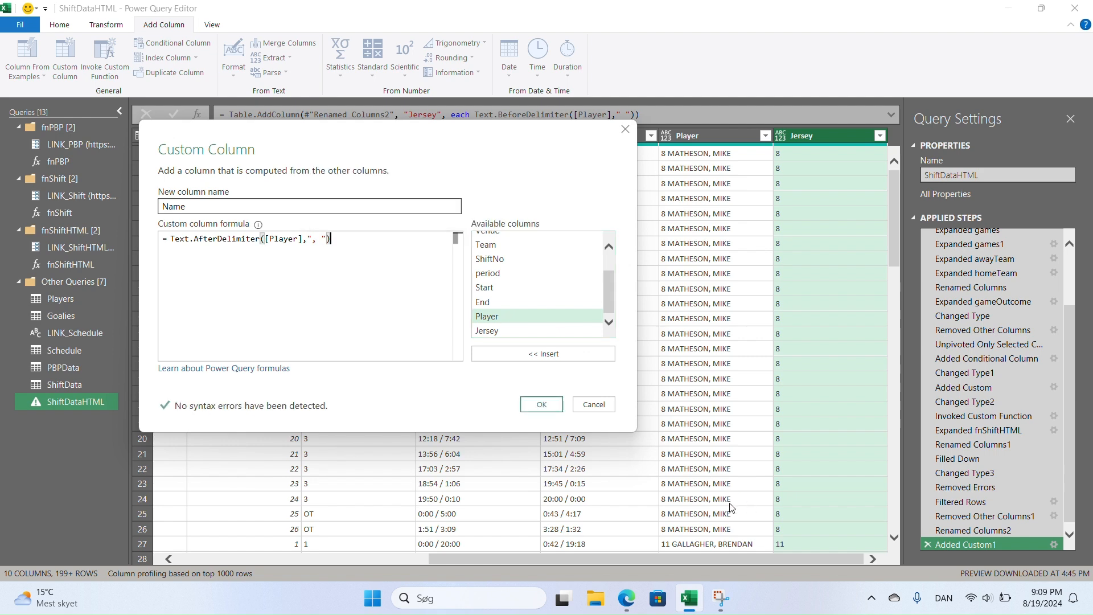
pyautogui.click(540, 403)
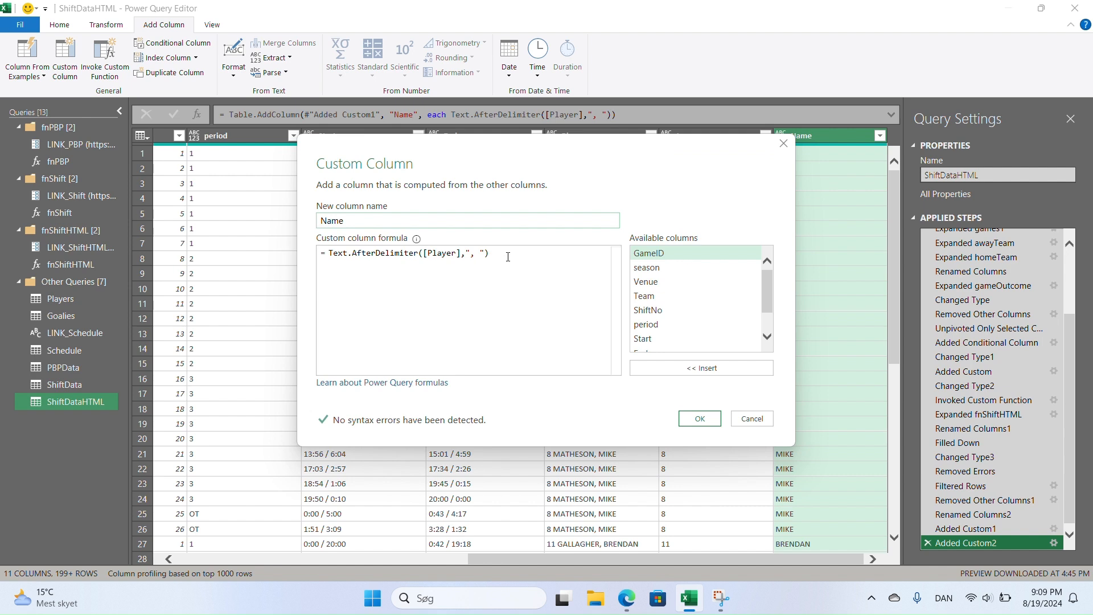
# Extend the Name column's formula with &" "& followed by the Text.BetweenDelimiters function.
pyautogui.click(511, 255)
pyautogui.write('&')
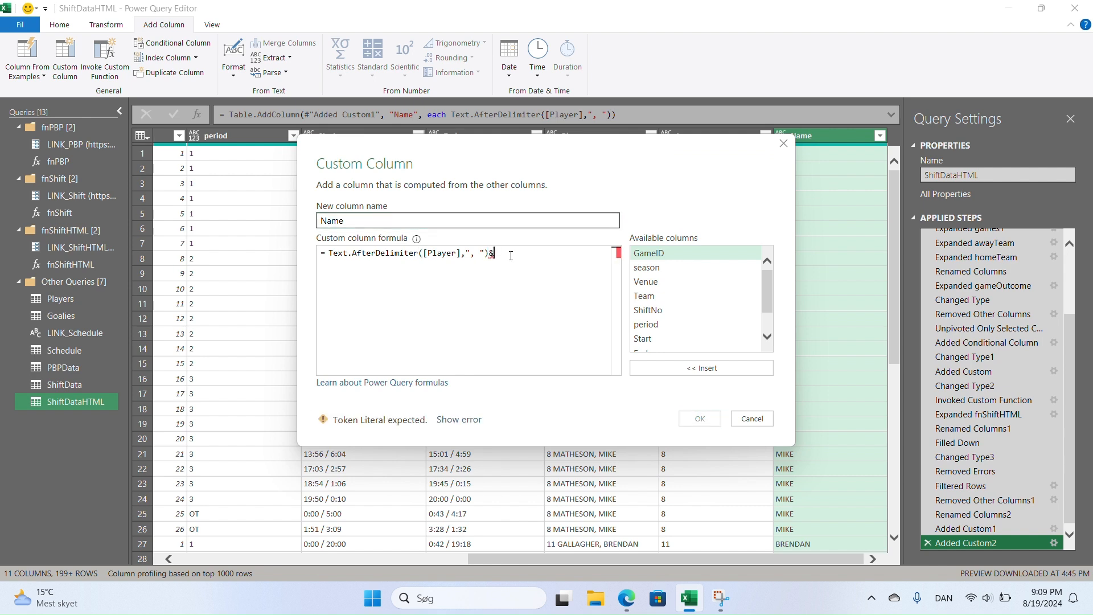
pyautogui.write('" "')
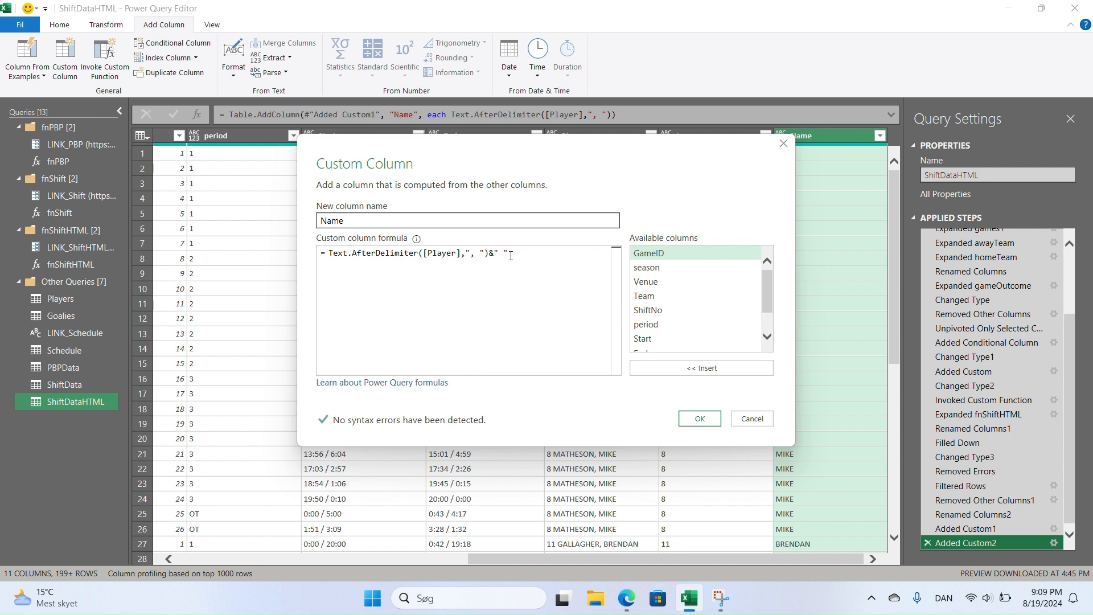
pyautogui.write('&')
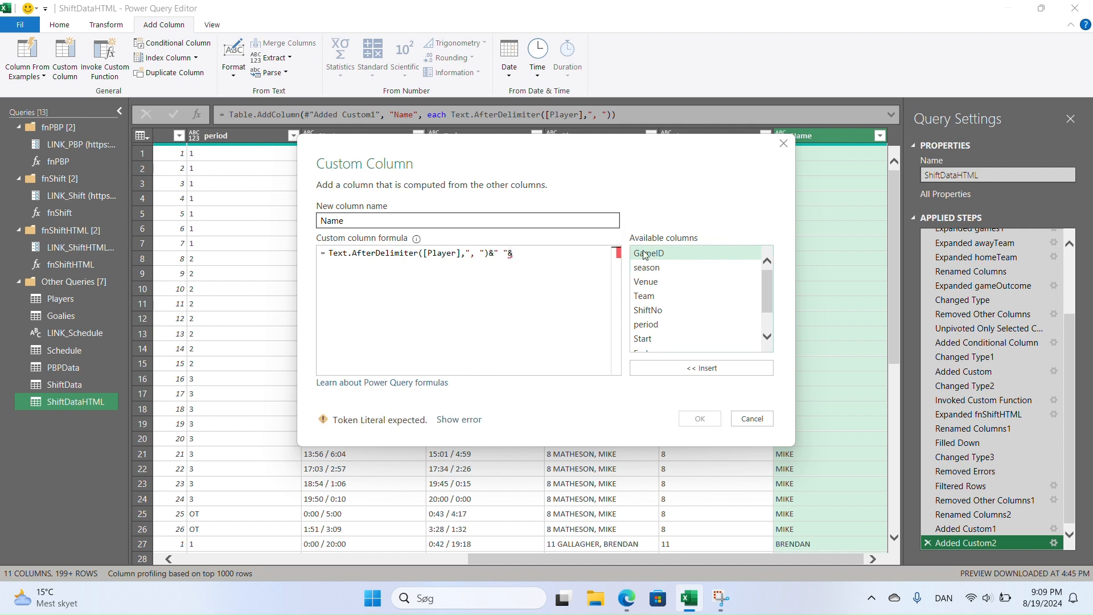
pyautogui.moveTo(659, 175); pyautogui.dragTo(673, 241)
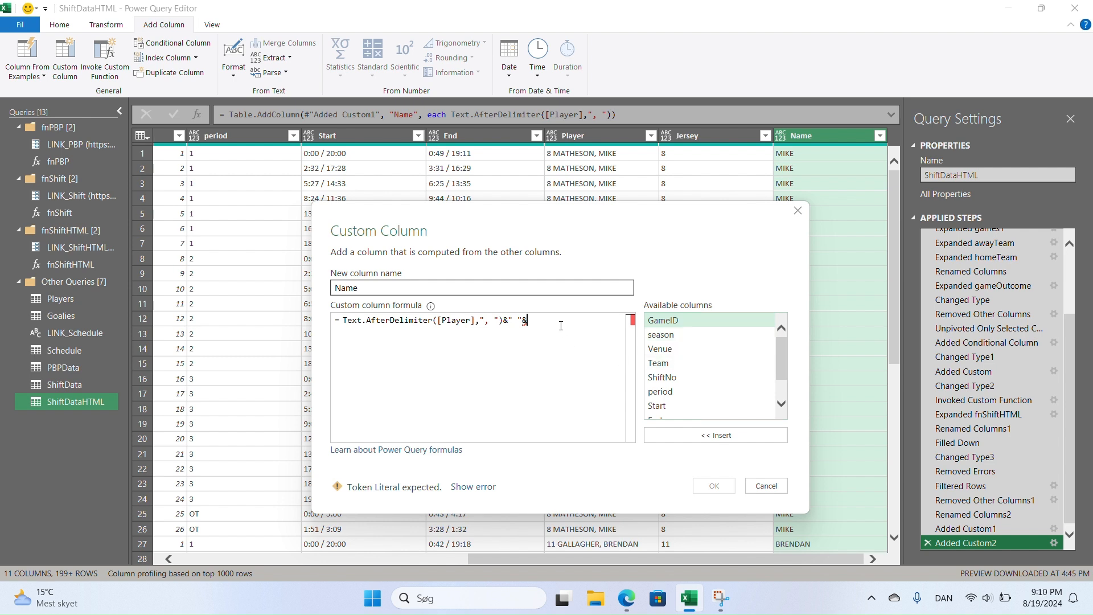
pyautogui.write('tex')
pyautogui.press('Down')
pyautogui.press('Down')
pyautogui.press('Down')
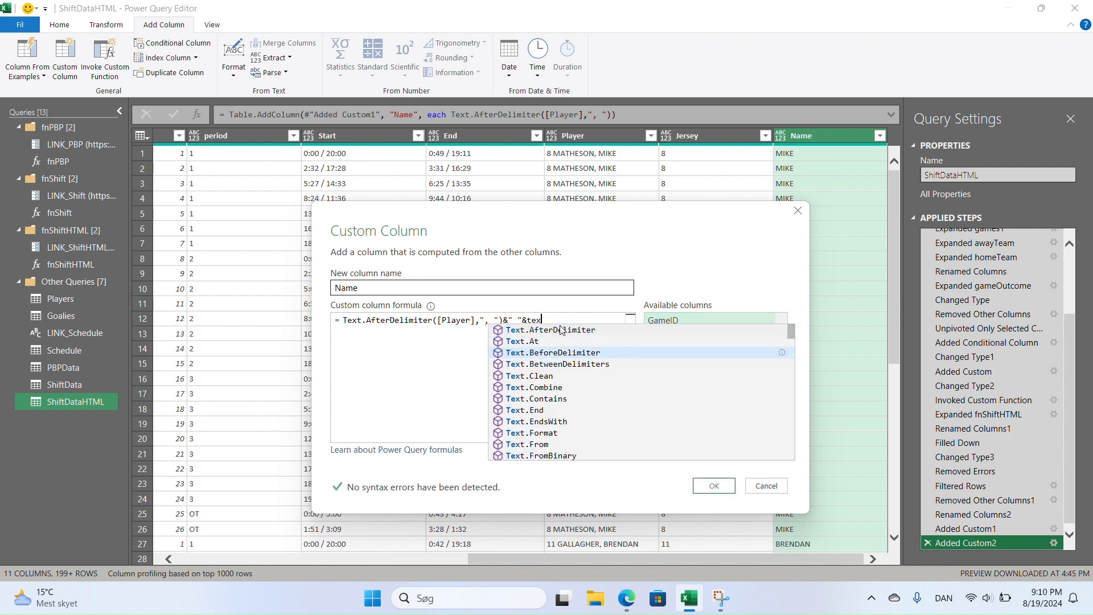
pyautogui.press('Tab')
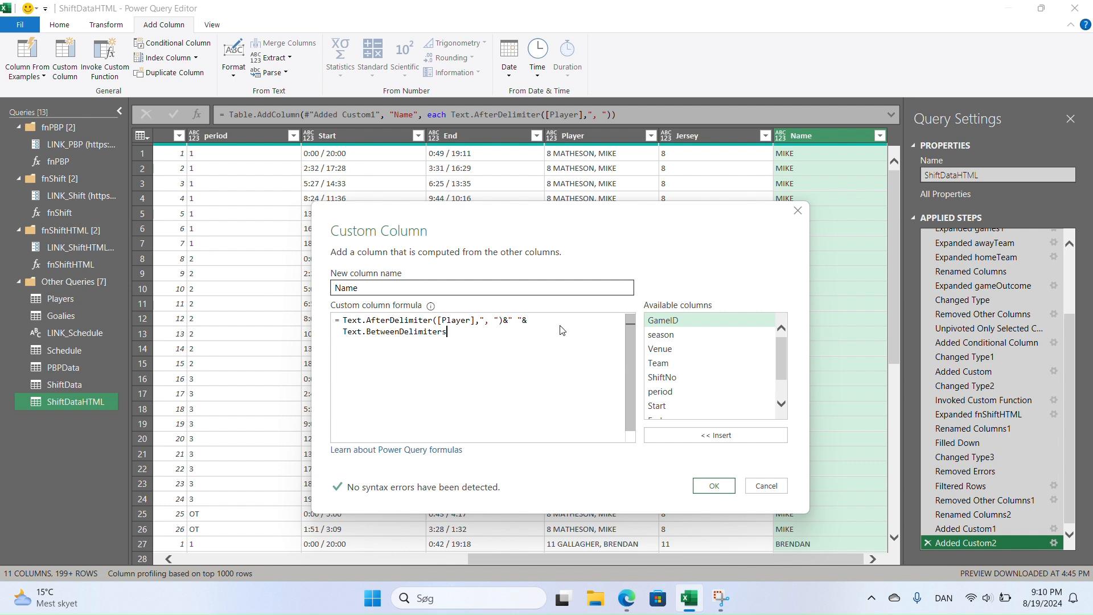
# Complete the formula's second part as Text.BetweenDelimiters([Player]," ",","), apply it, and check the names across several players.
pyautogui.write('(')
pyautogui.scroll(-1, 700, 370)
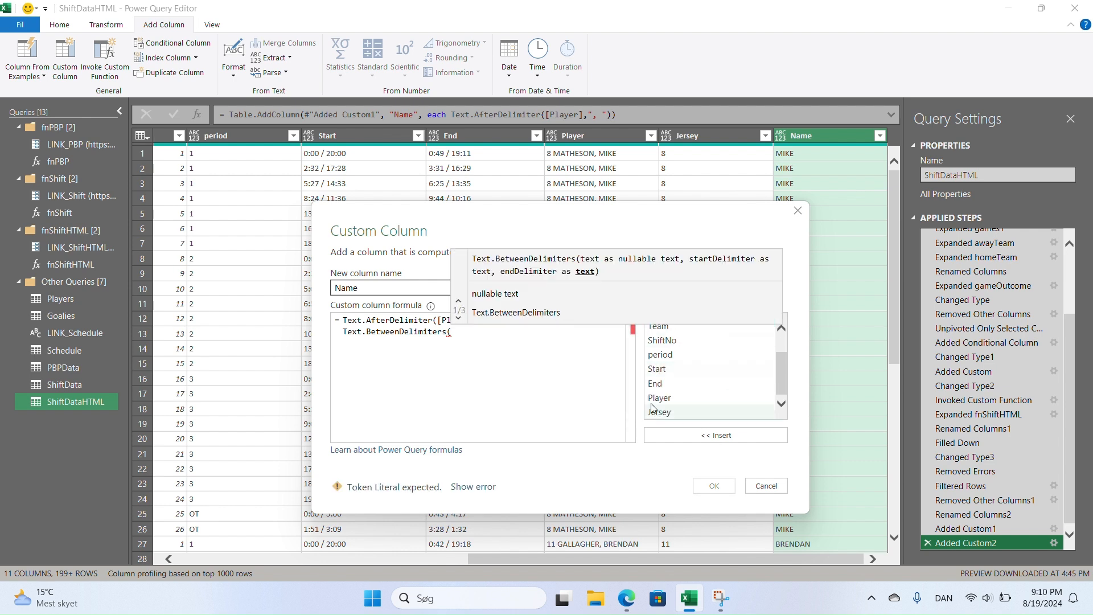
pyautogui.click(660, 398)
pyautogui.doubleClick(660, 399)
pyautogui.write(',"')
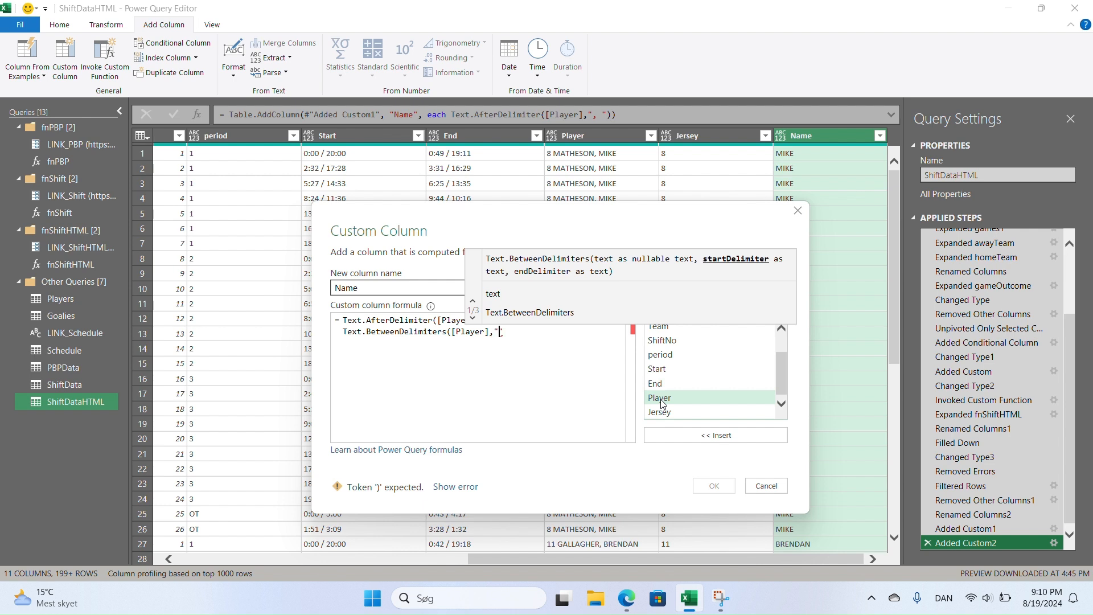
pyautogui.write(' ",",')
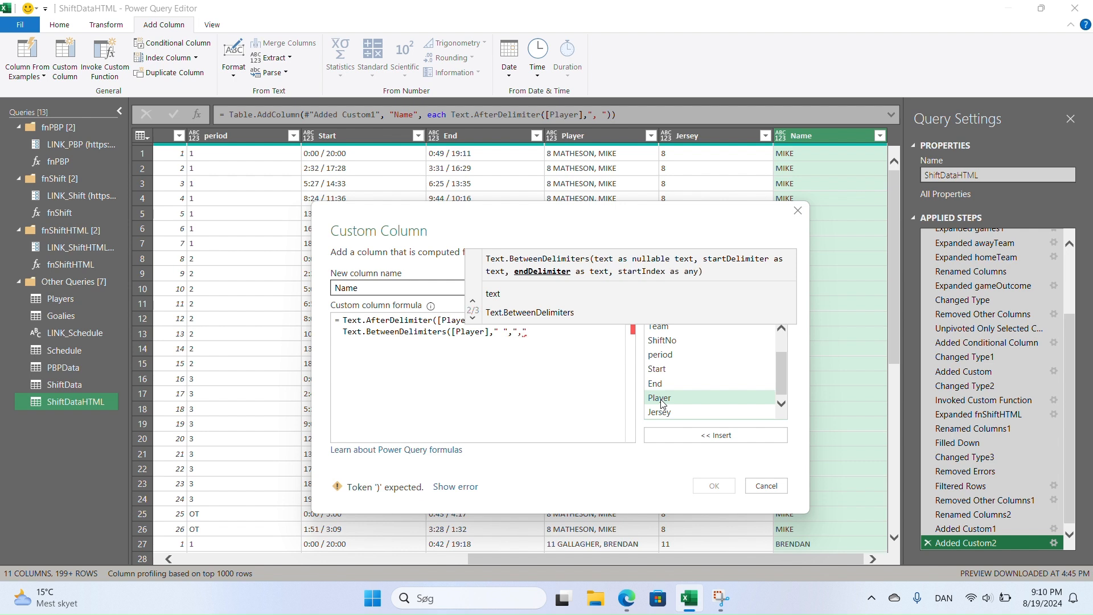
pyautogui.write('")')
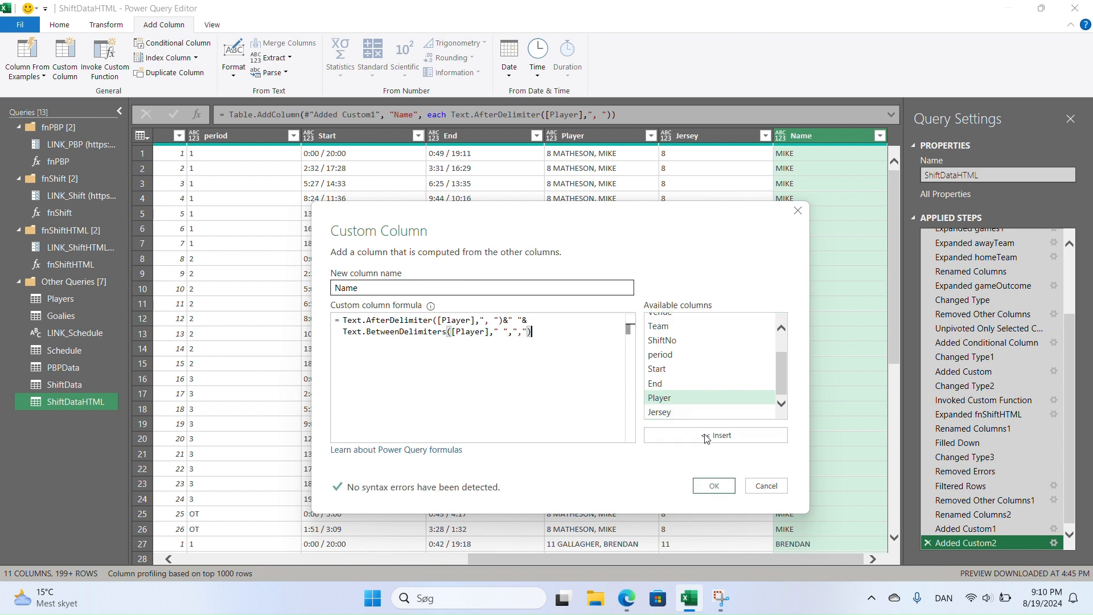
pyautogui.click(723, 485)
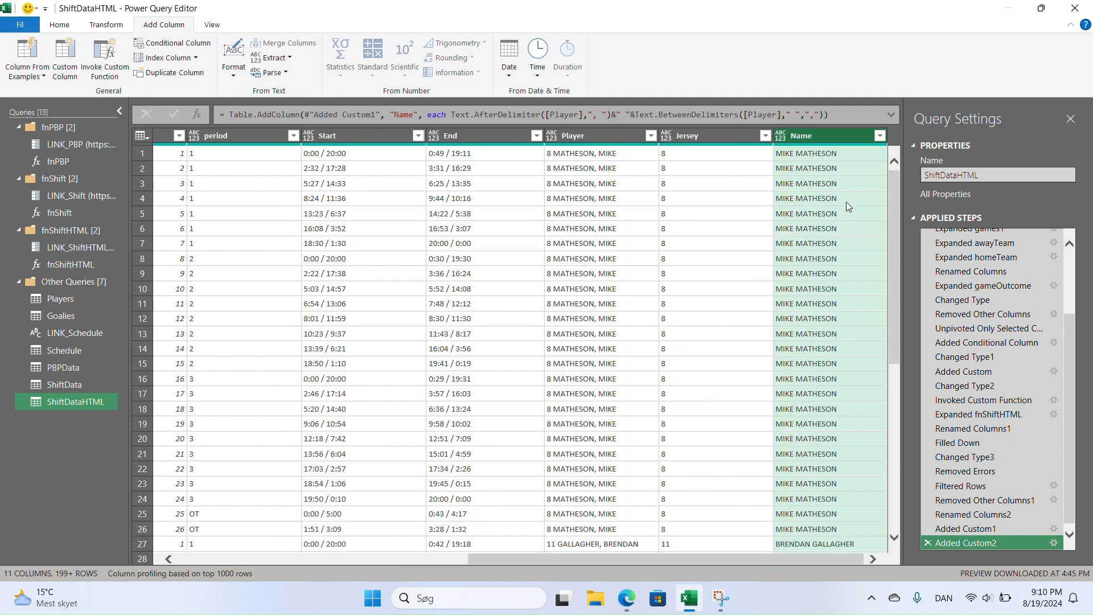
pyautogui.scroll(-5, 842, 321)
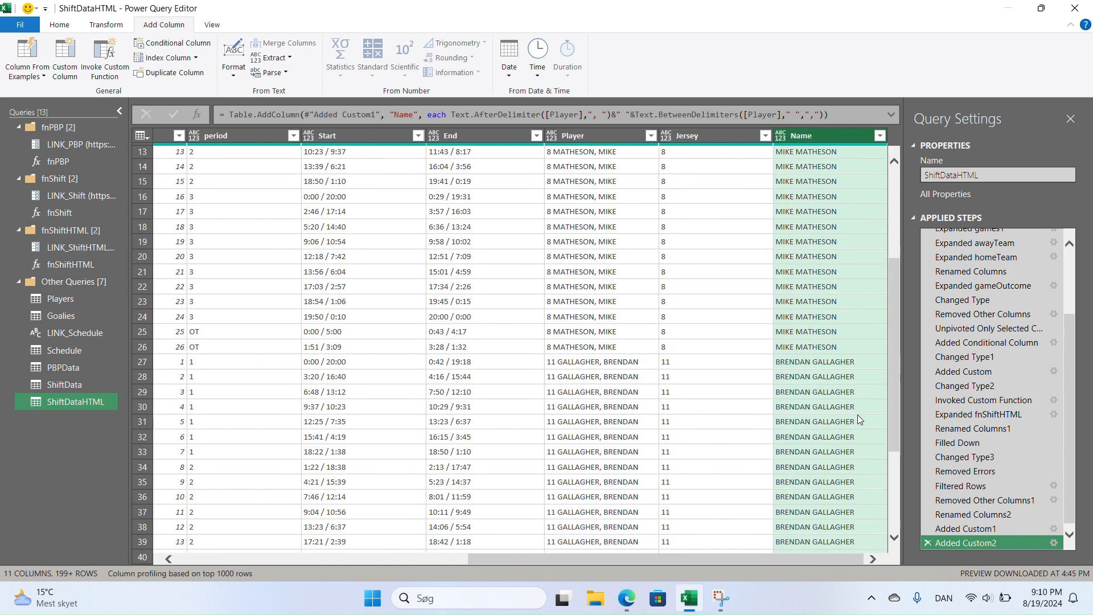
pyautogui.scroll(-8, 820, 451)
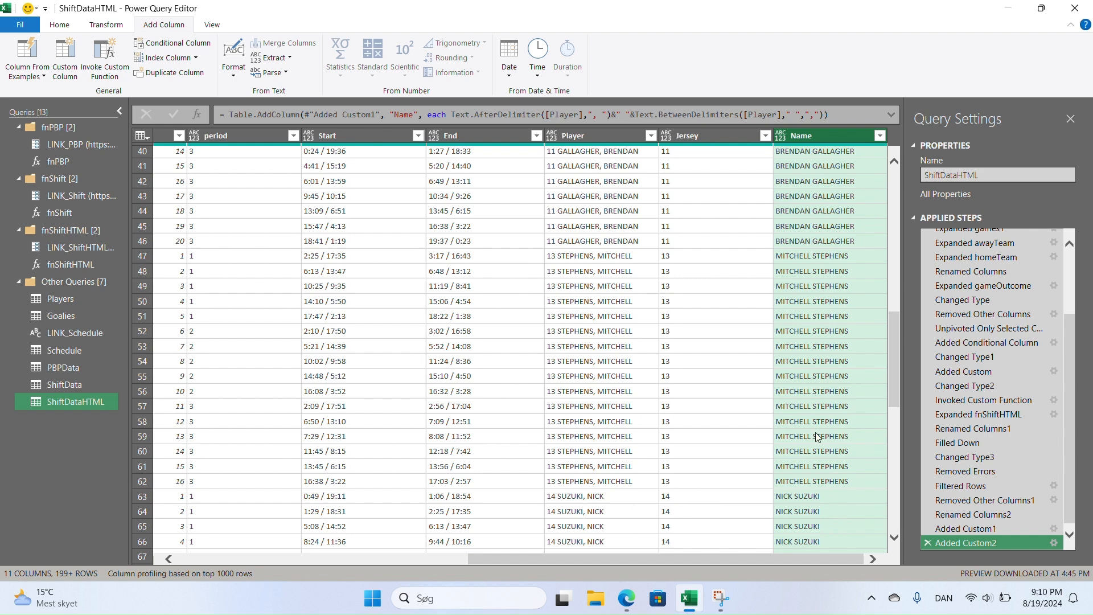
pyautogui.scroll(13, 831, 433)
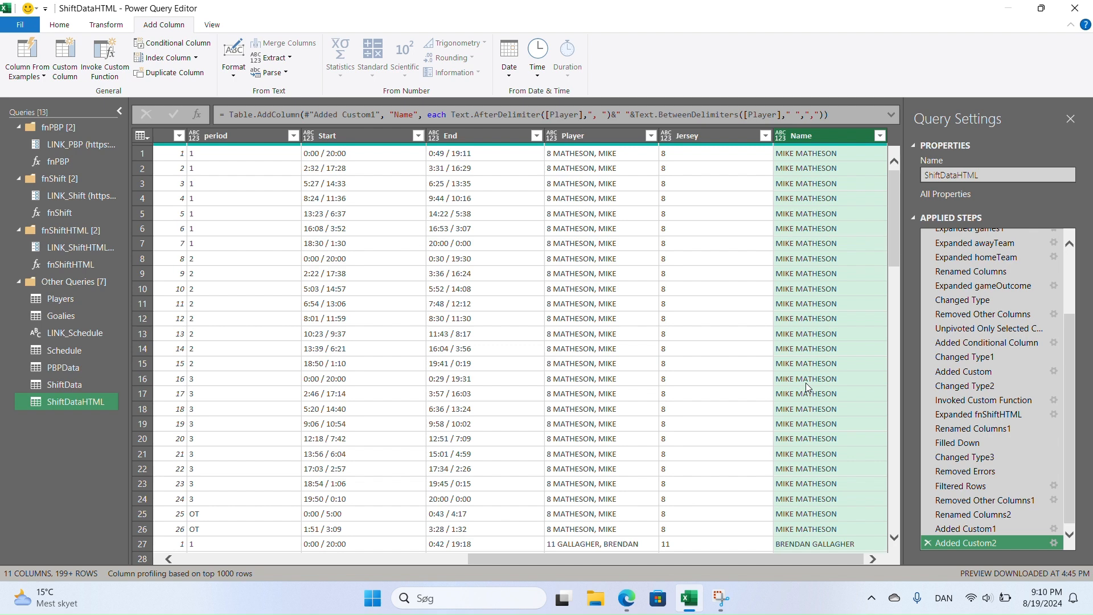
# Remove the Player column from the query using Choose Columns.
pyautogui.click(72, 28)
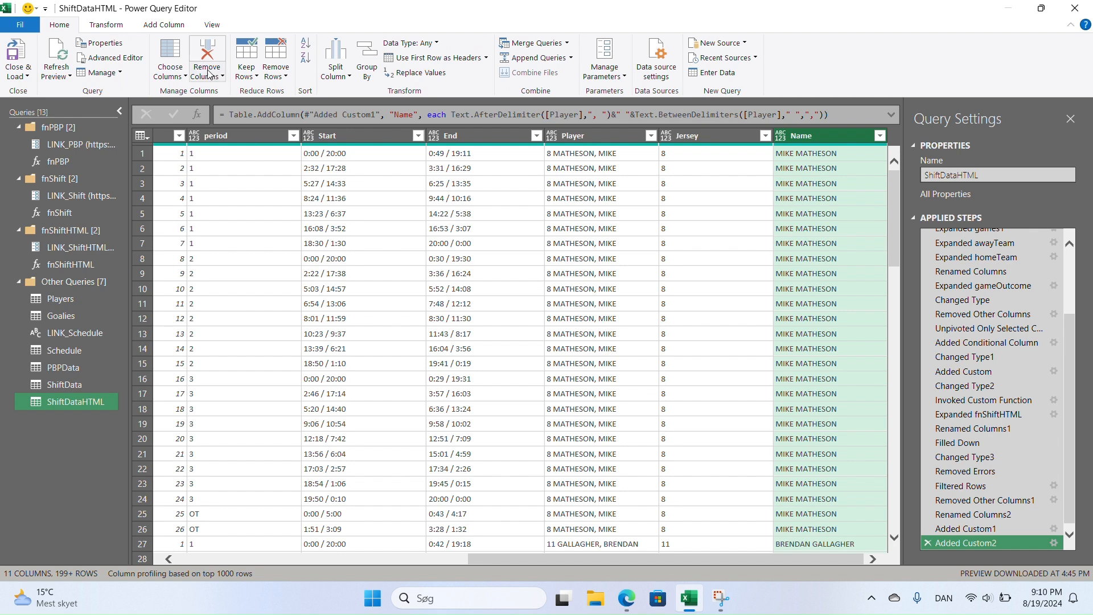
pyautogui.click(171, 56)
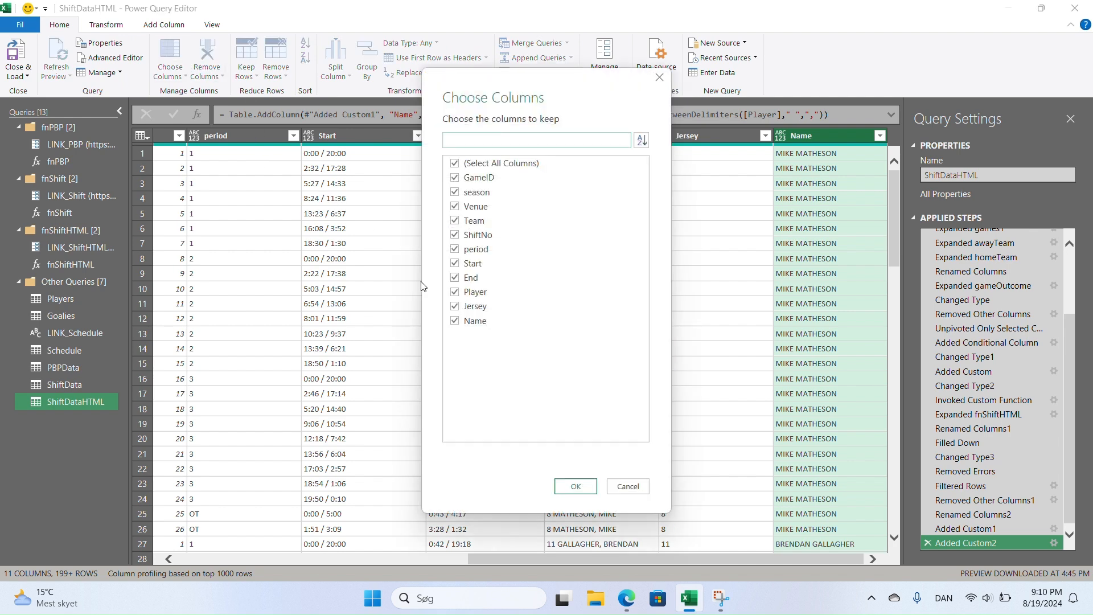
pyautogui.click(456, 295)
pyautogui.click(573, 487)
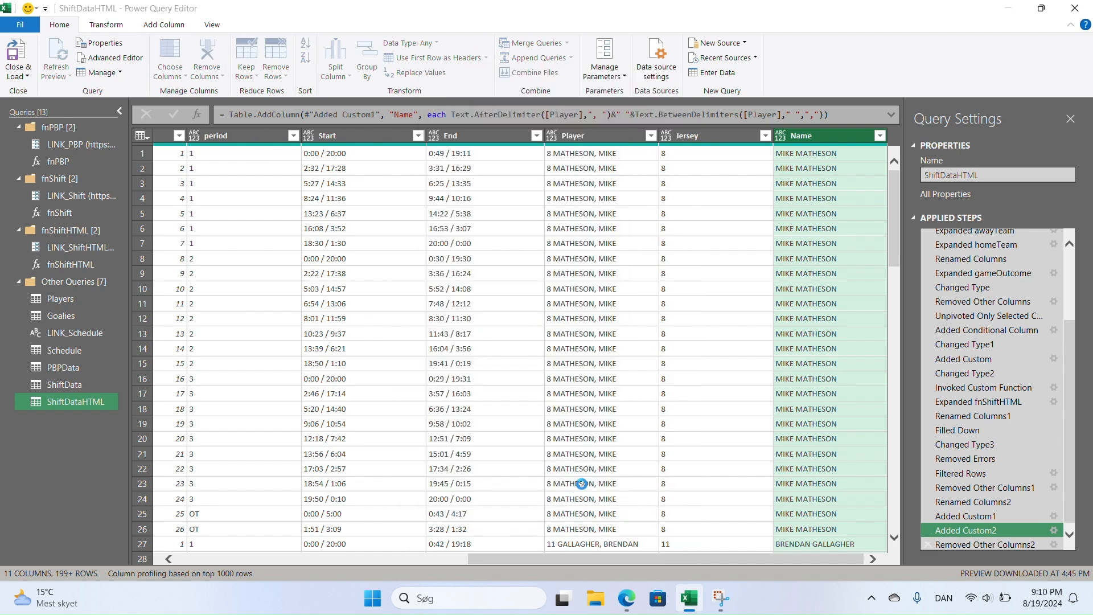
# Detect the data types of all columns at once and check the types assigned from GameID onward.
pyautogui.click(755, 347)
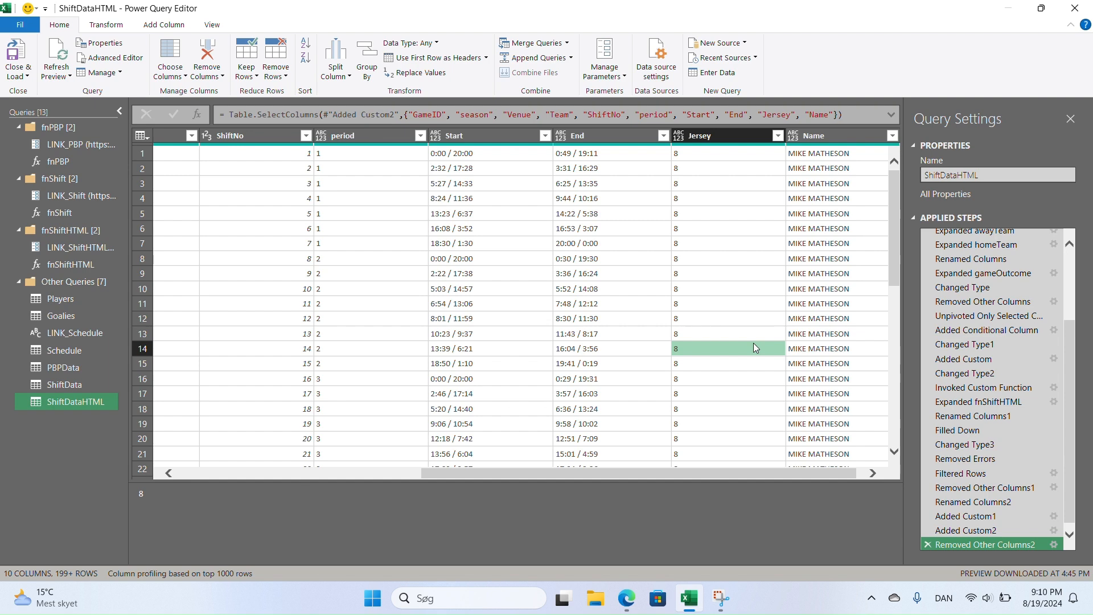
pyautogui.hotkey('ctrl', 'a')
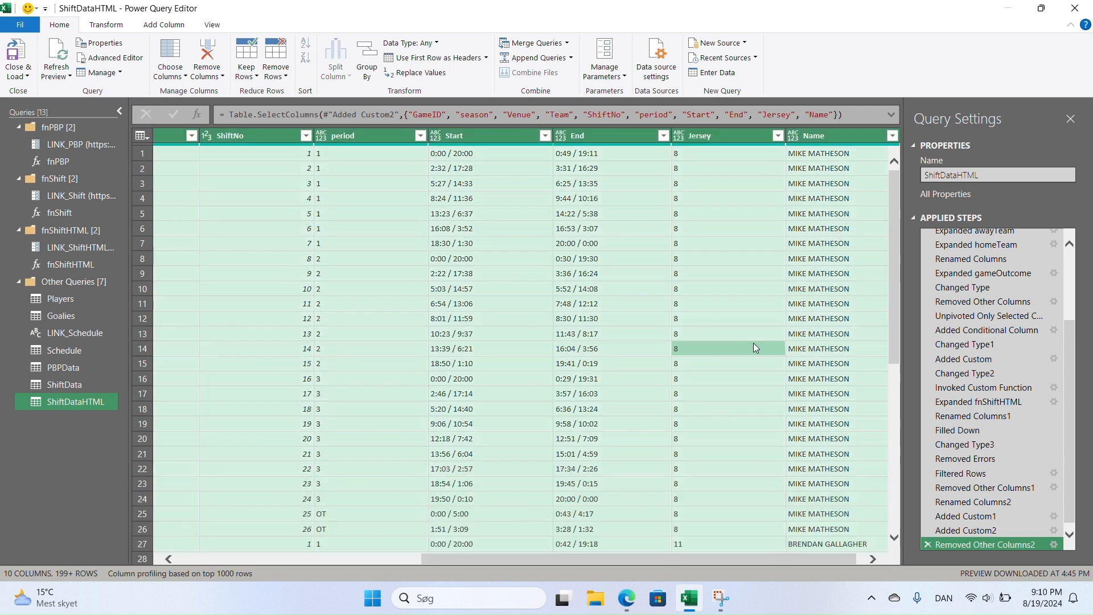
pyautogui.click(108, 23)
pyautogui.click(186, 58)
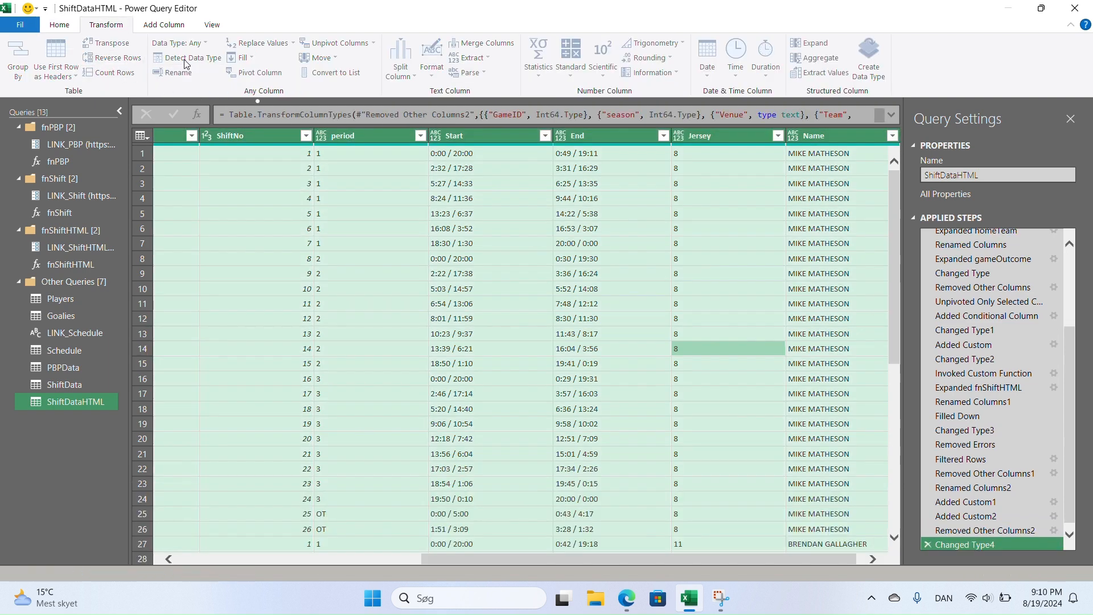
pyautogui.moveTo(665, 557); pyautogui.dragTo(388, 543)
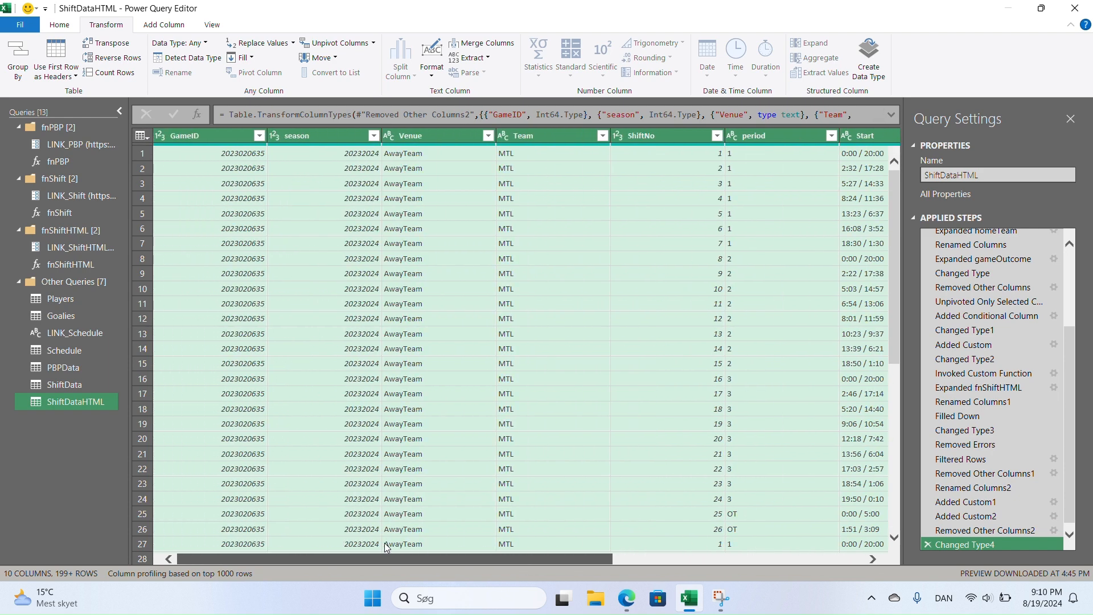
# Close the query editor and load the new query as a connection only.
pyautogui.click(60, 25)
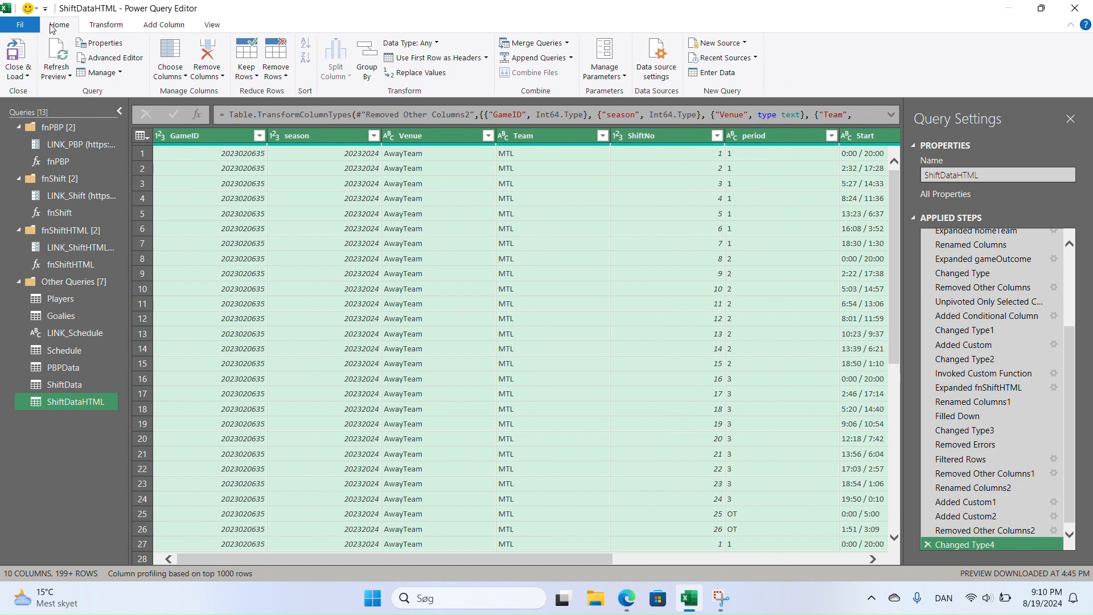
pyautogui.click(28, 76)
pyautogui.click(48, 107)
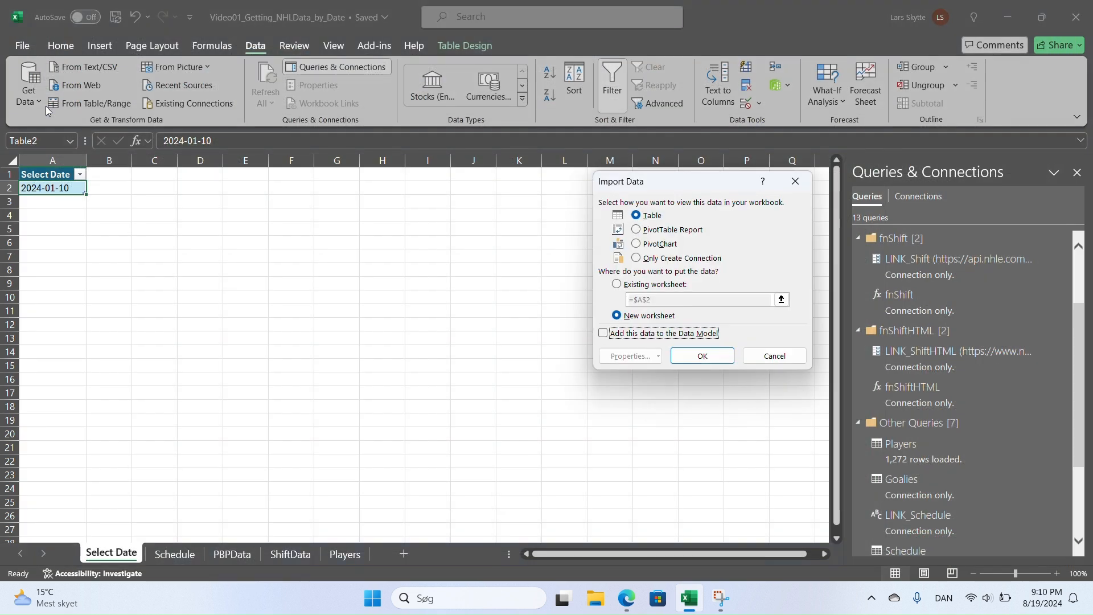
pyautogui.click(660, 258)
pyautogui.click(690, 355)
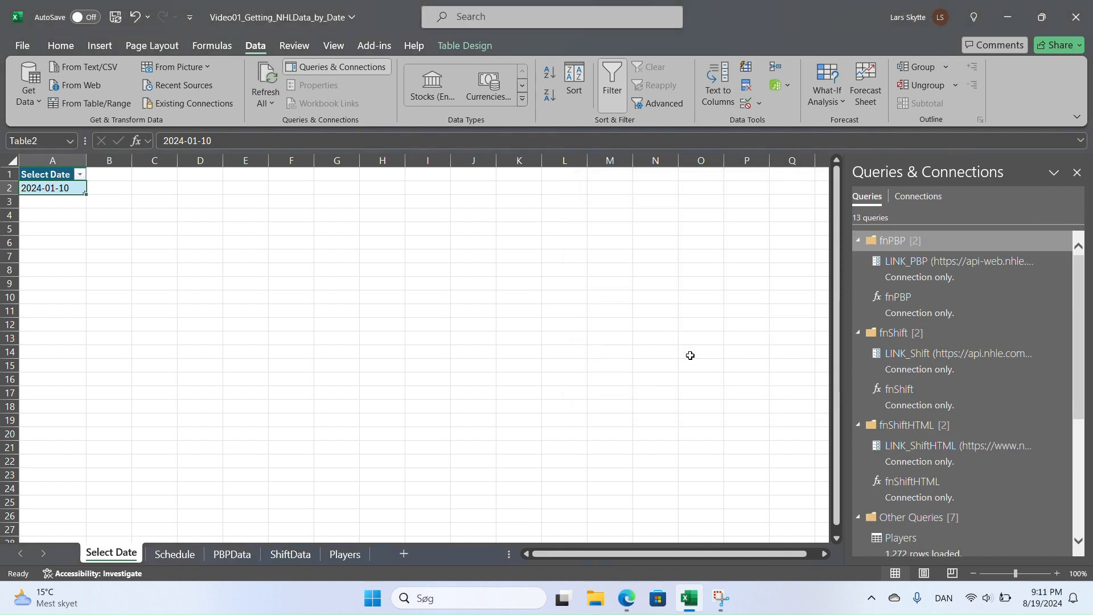
# Change the ShiftDataHTML query's load destination to a table on a new worksheet and add it to the Data Model.
pyautogui.scroll(-5, 968, 381)
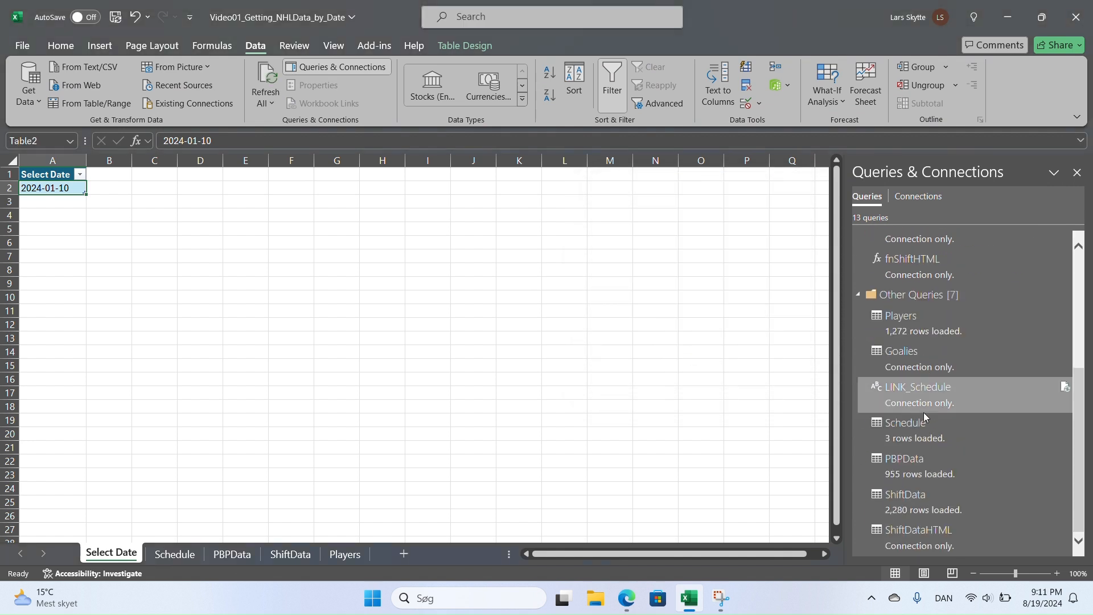
pyautogui.rightClick(945, 542)
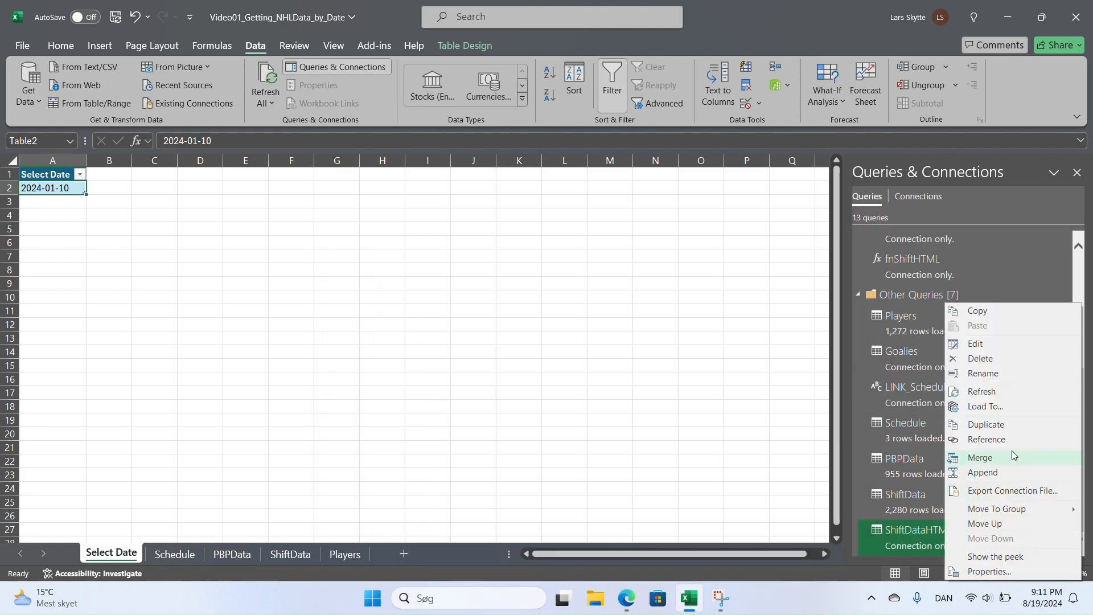
pyautogui.click(1010, 409)
pyautogui.click(604, 331)
pyautogui.click(647, 214)
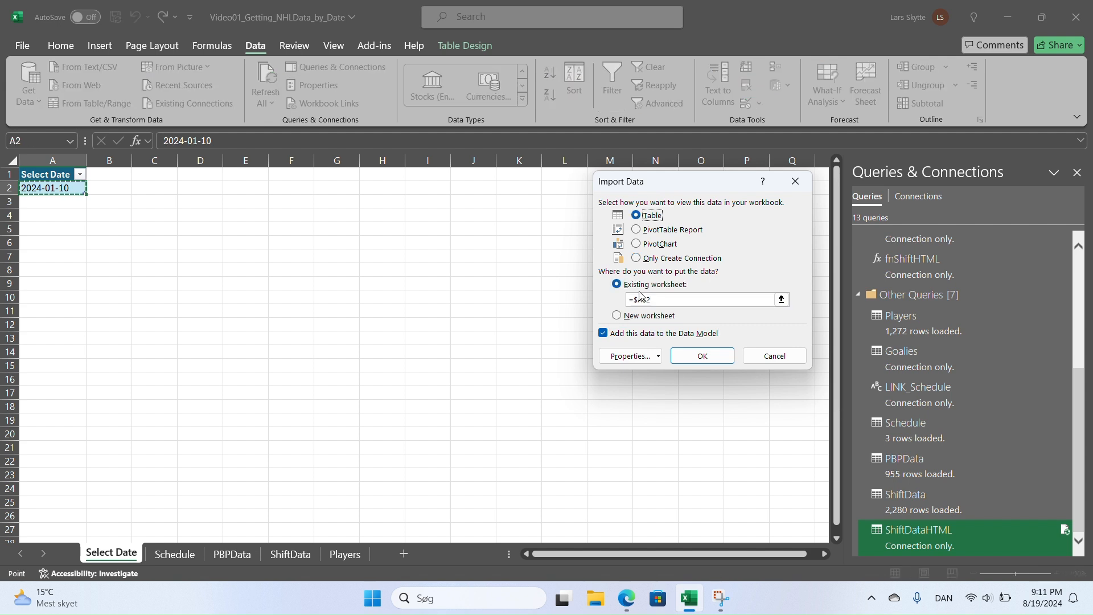
pyautogui.click(617, 315)
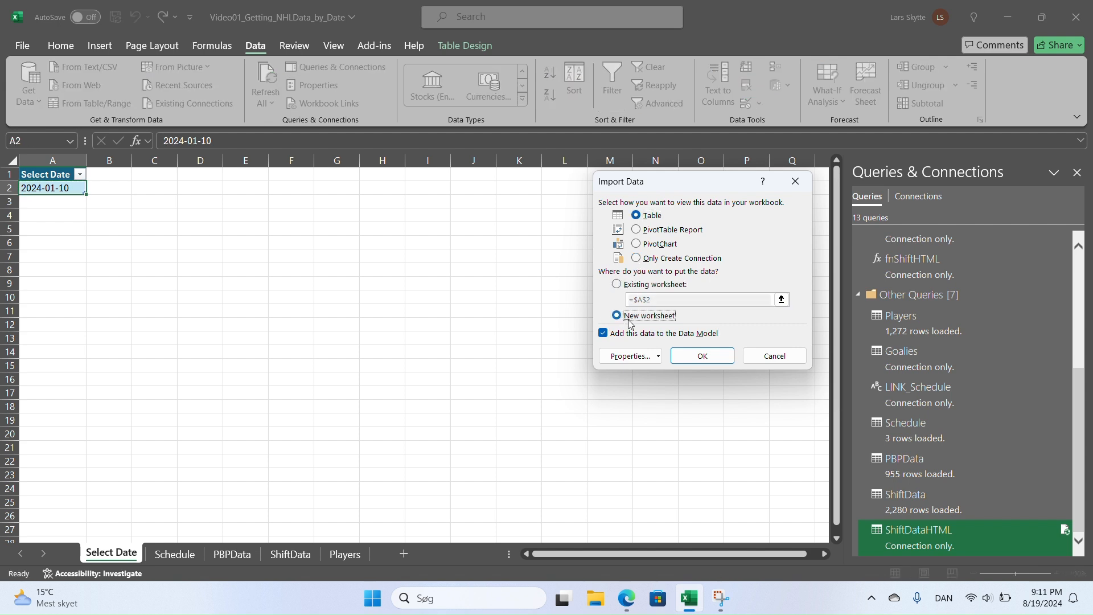
pyautogui.click(702, 356)
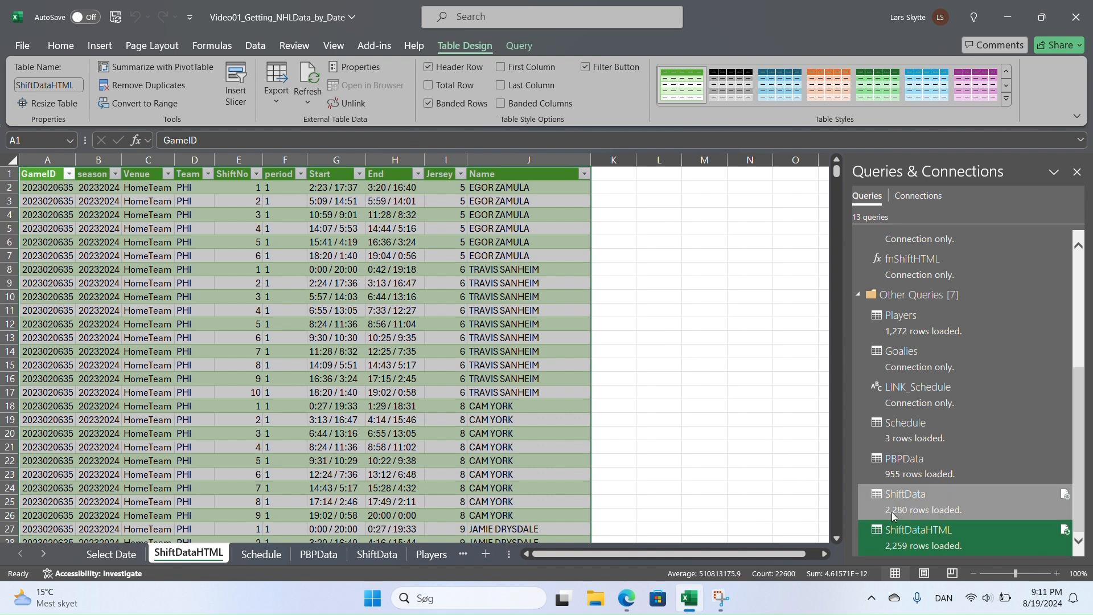
# Filter the ShiftData table to rows where shiftNumber is 0.
pyautogui.moveTo(891, 511)
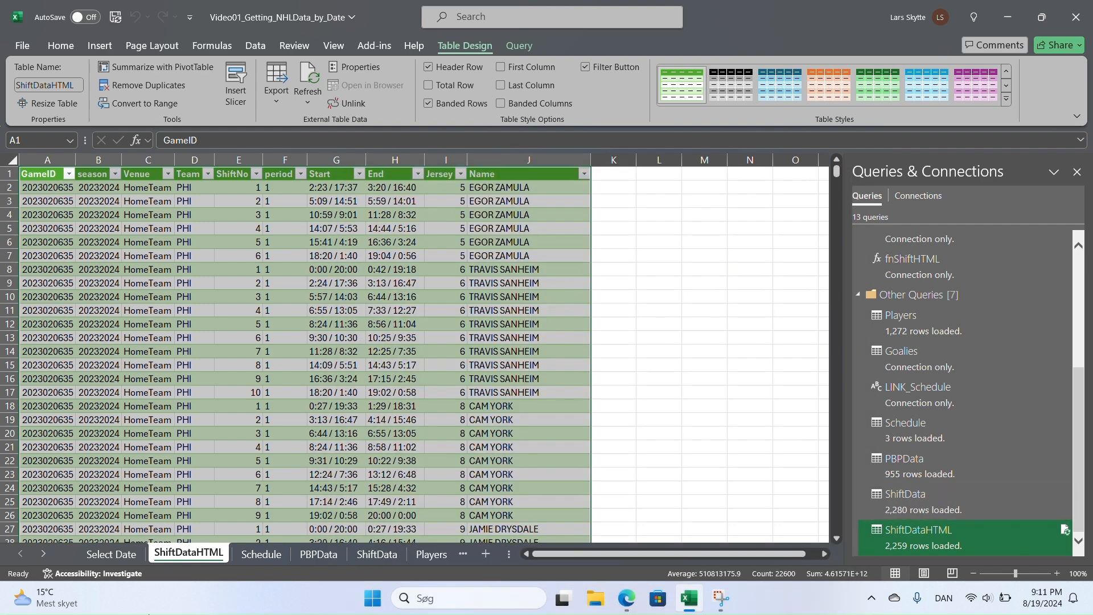
pyautogui.click(396, 560)
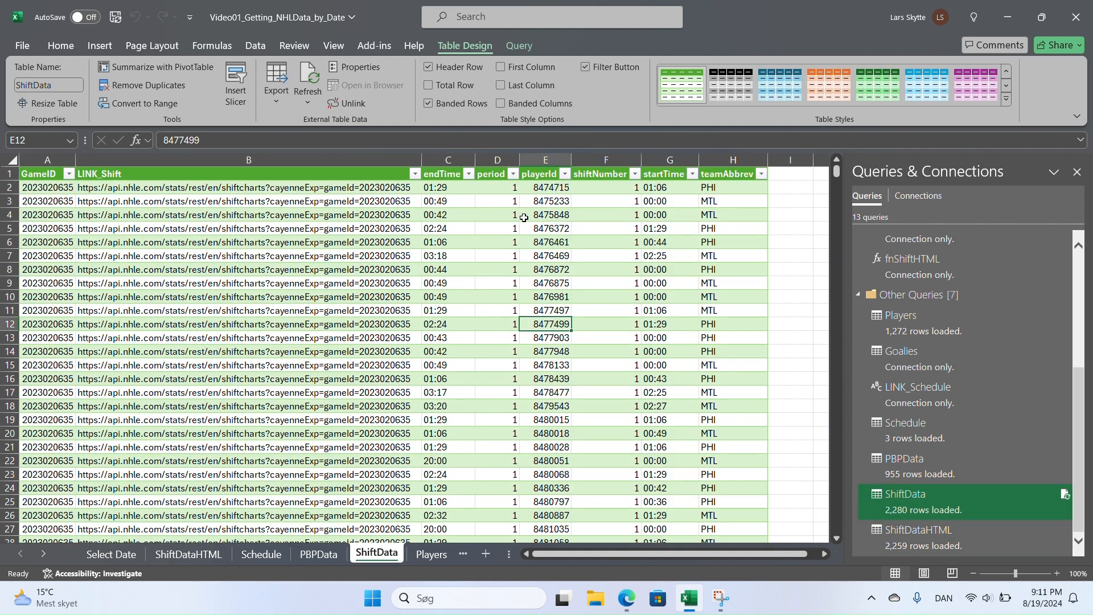
pyautogui.click(633, 174)
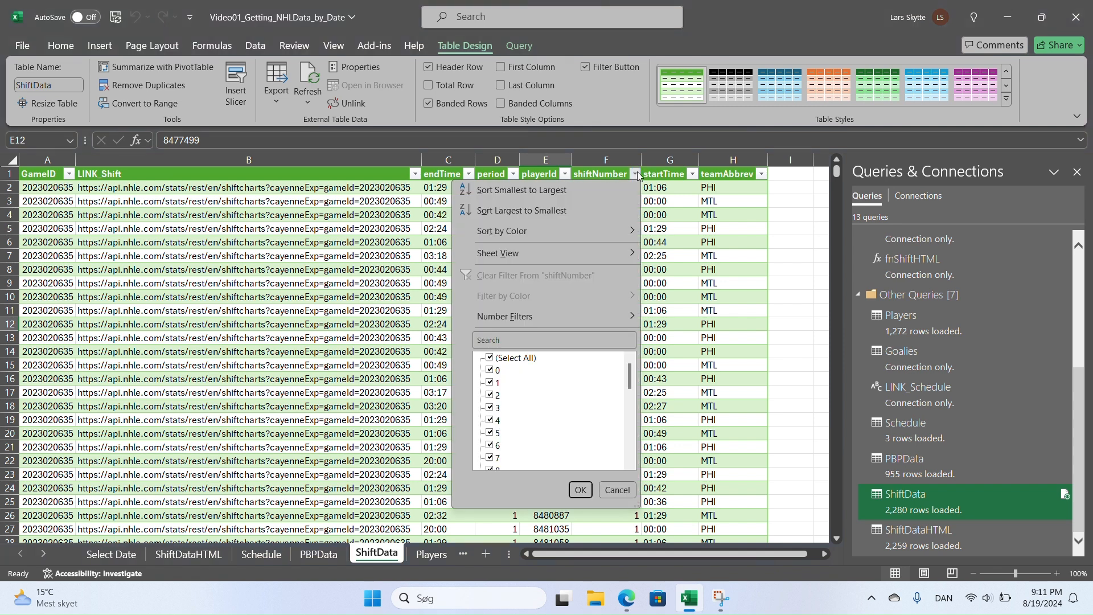
pyautogui.click(489, 358)
pyautogui.click(489, 370)
pyautogui.click(587, 491)
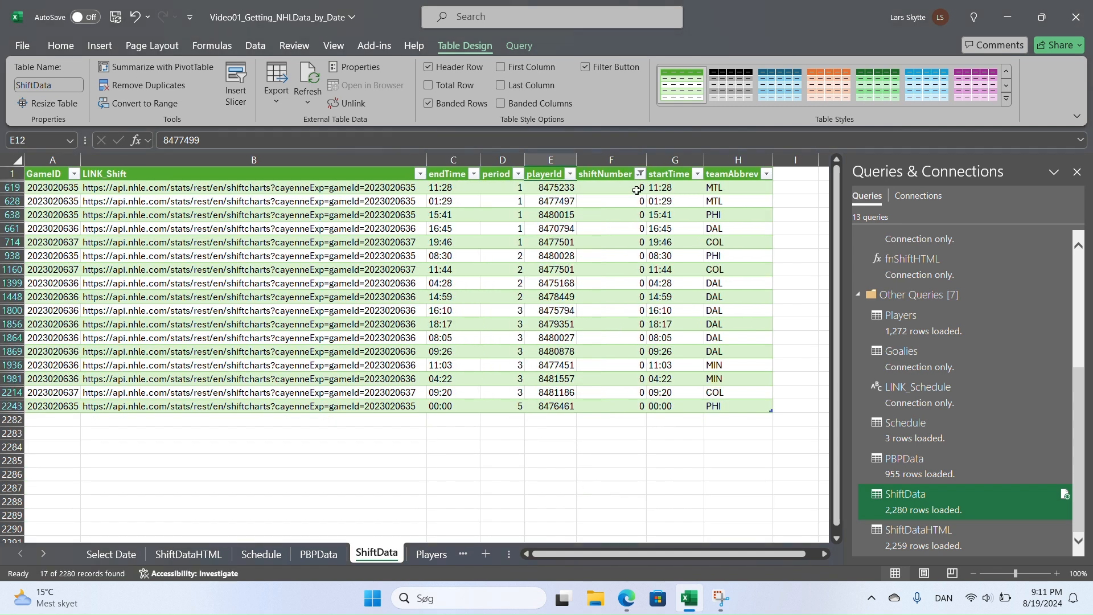
# Examine the start and end times of the shiftNumber 0 rows and clear the shiftNumber filter.
pyautogui.click(620, 187)
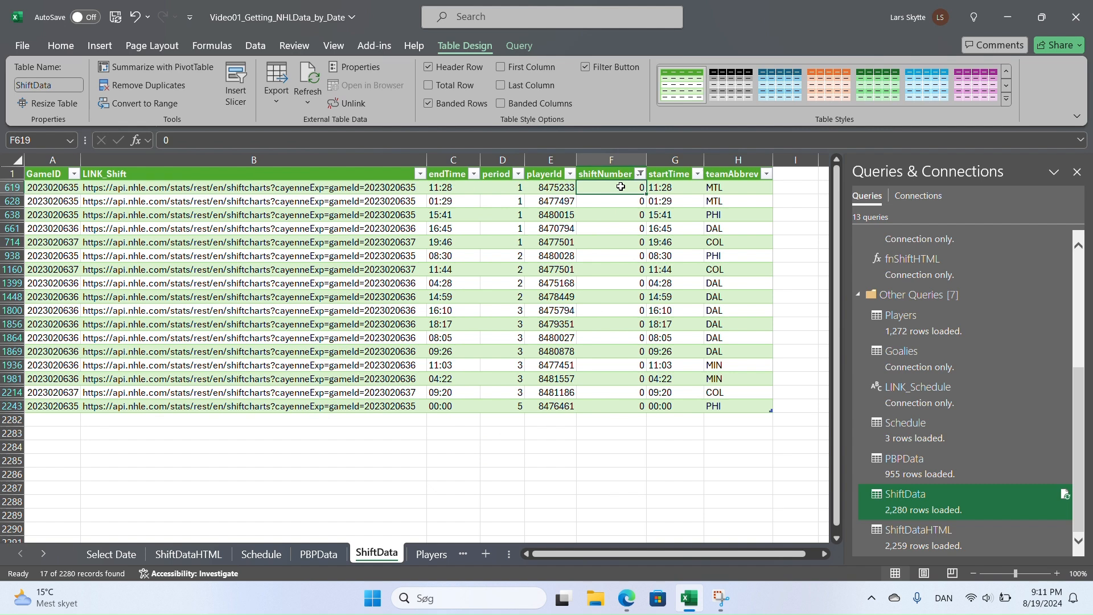
pyautogui.click(654, 191)
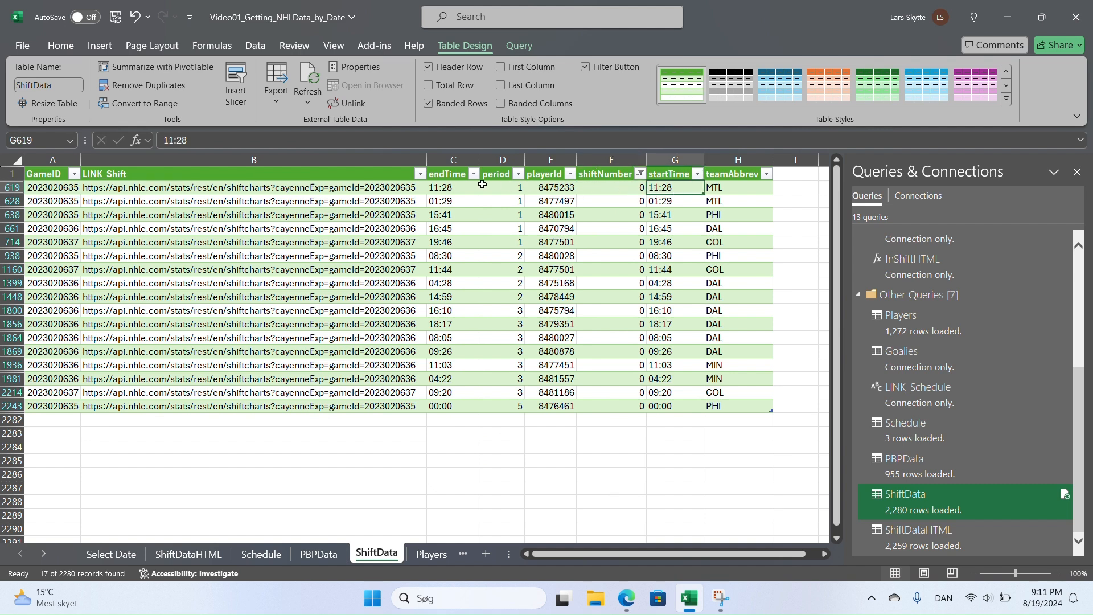
pyautogui.click(459, 186)
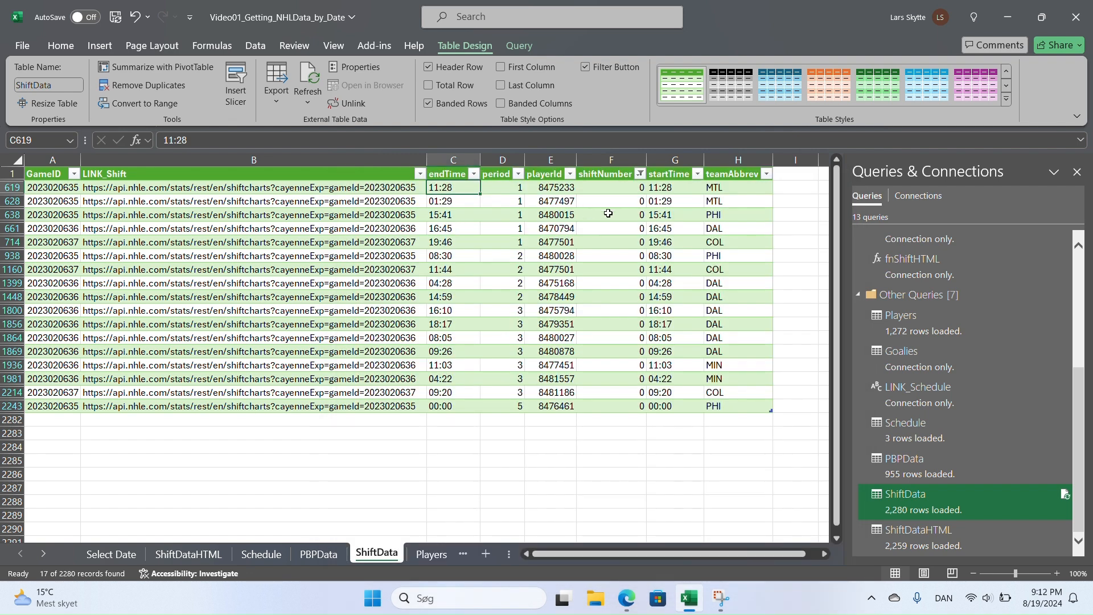
pyautogui.moveTo(614, 190); pyautogui.dragTo(618, 400)
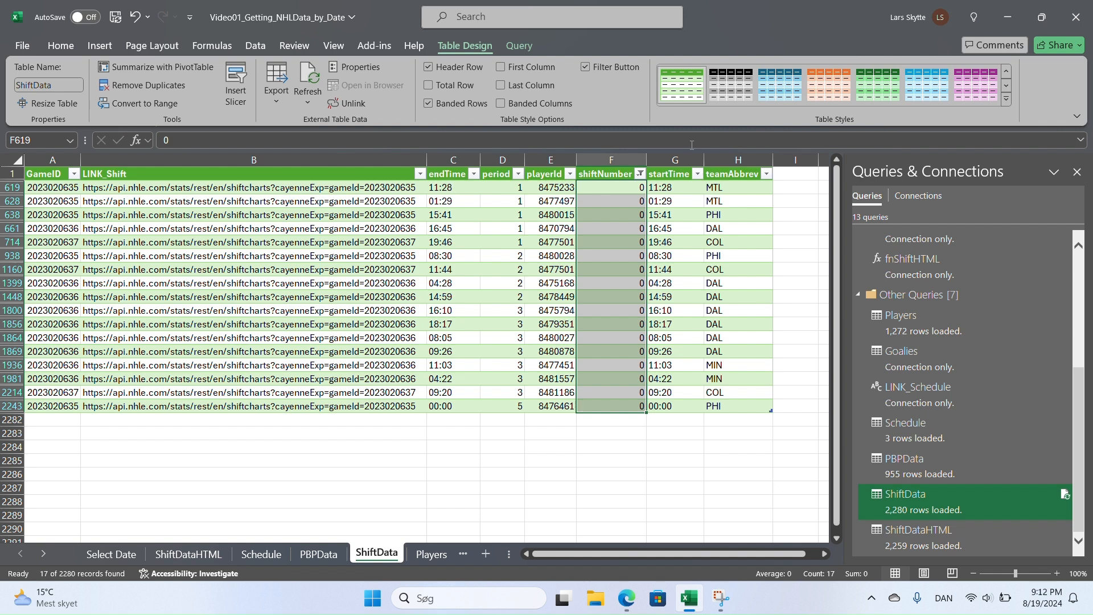
pyautogui.click(640, 173)
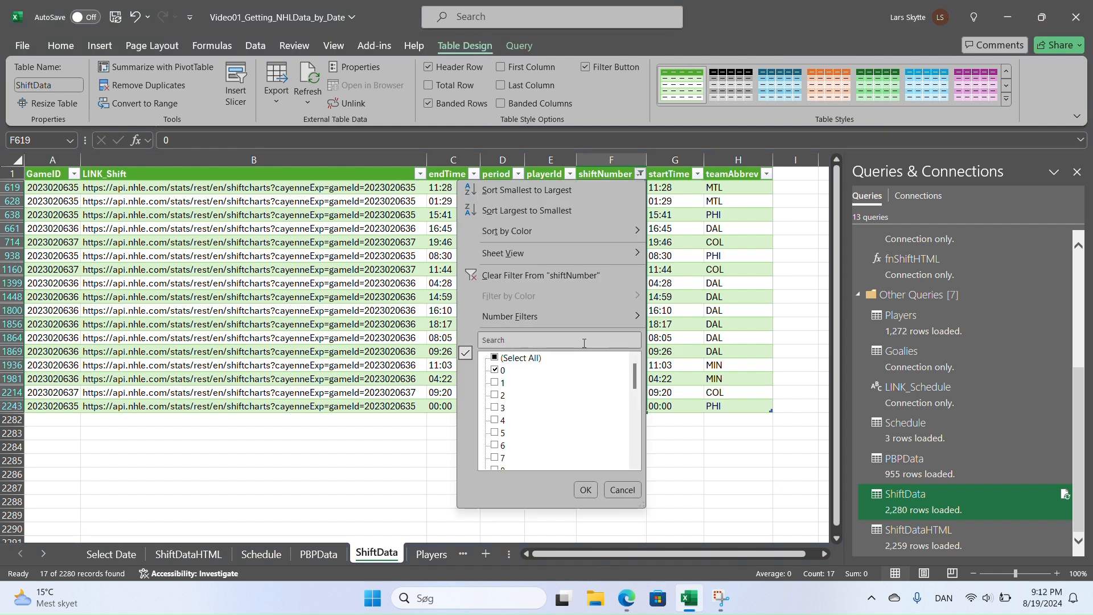
pyautogui.click(564, 279)
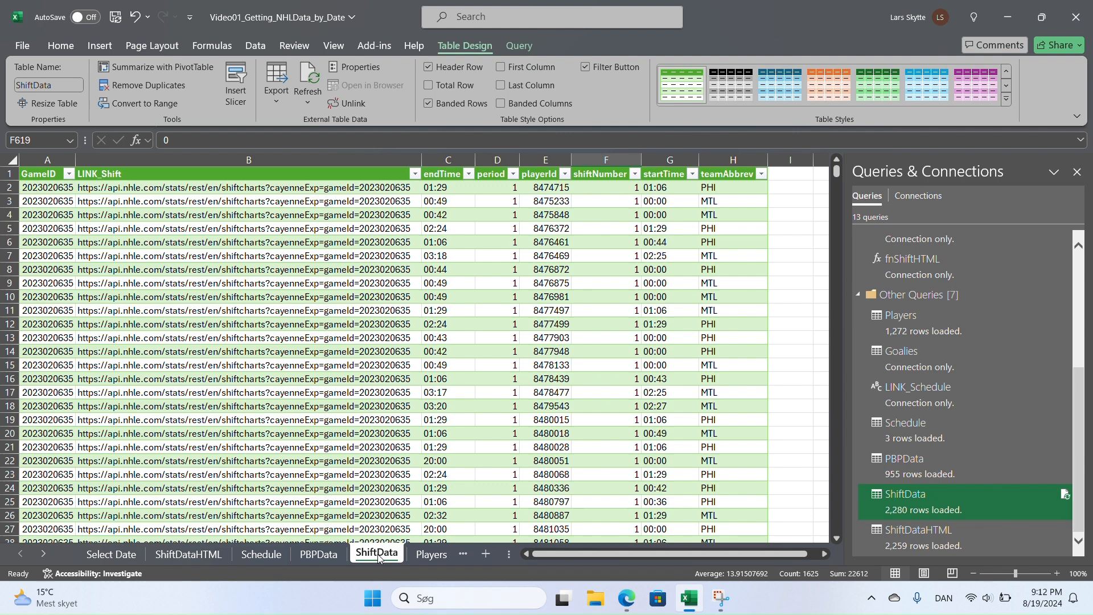
# Compare the Name column in ShiftDataHTML with the Name column in Players and the player identifiers in ShiftData.
pyautogui.click(188, 553)
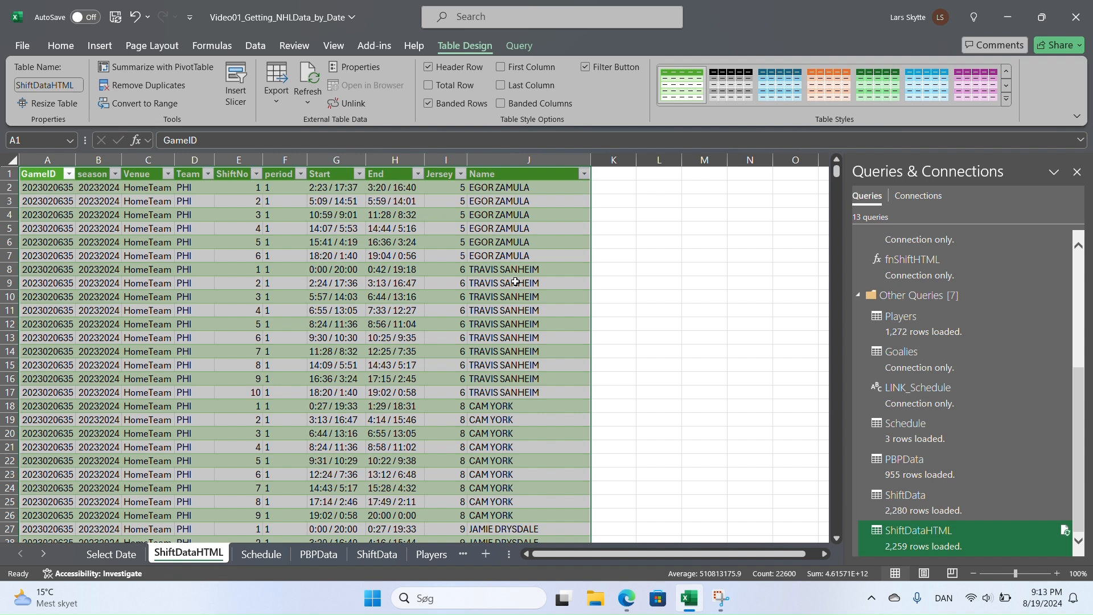
pyautogui.click(522, 166)
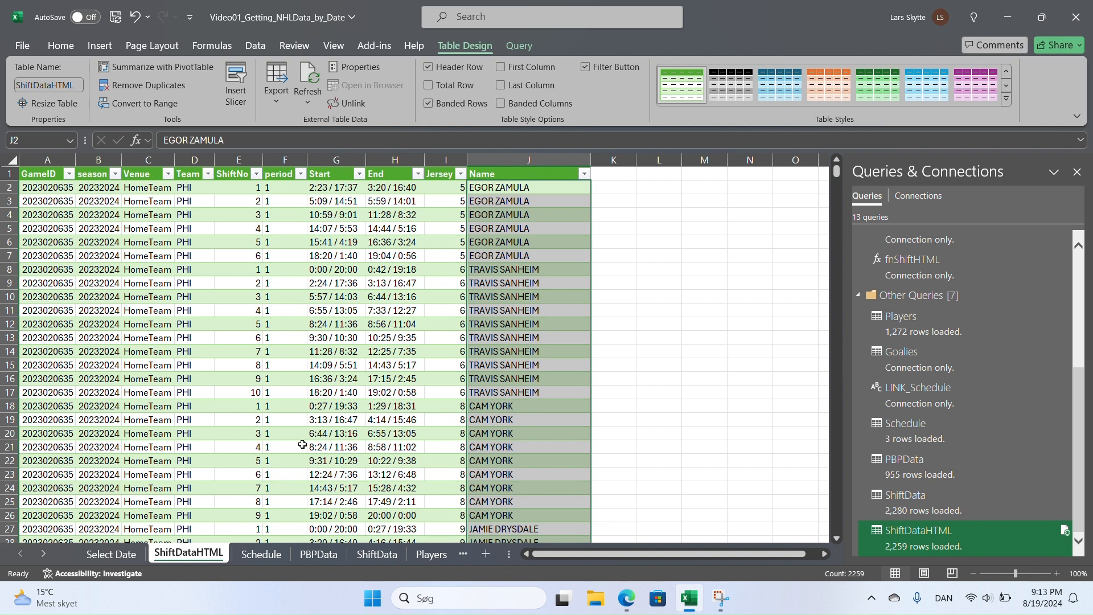
pyautogui.click(422, 556)
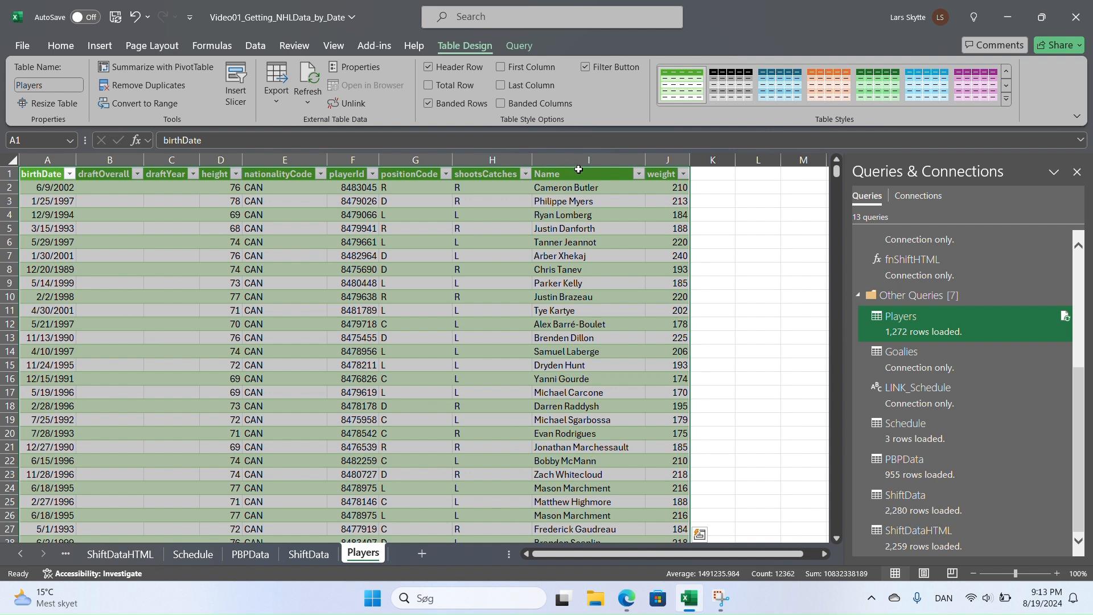
pyautogui.click(578, 167)
pyautogui.click(505, 235)
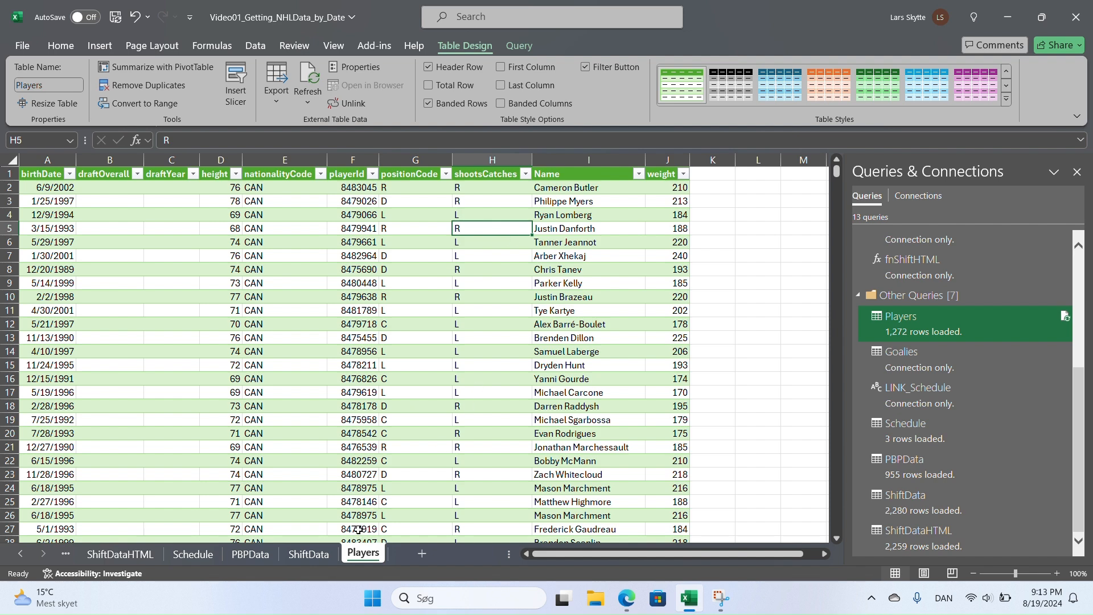
pyautogui.click(322, 555)
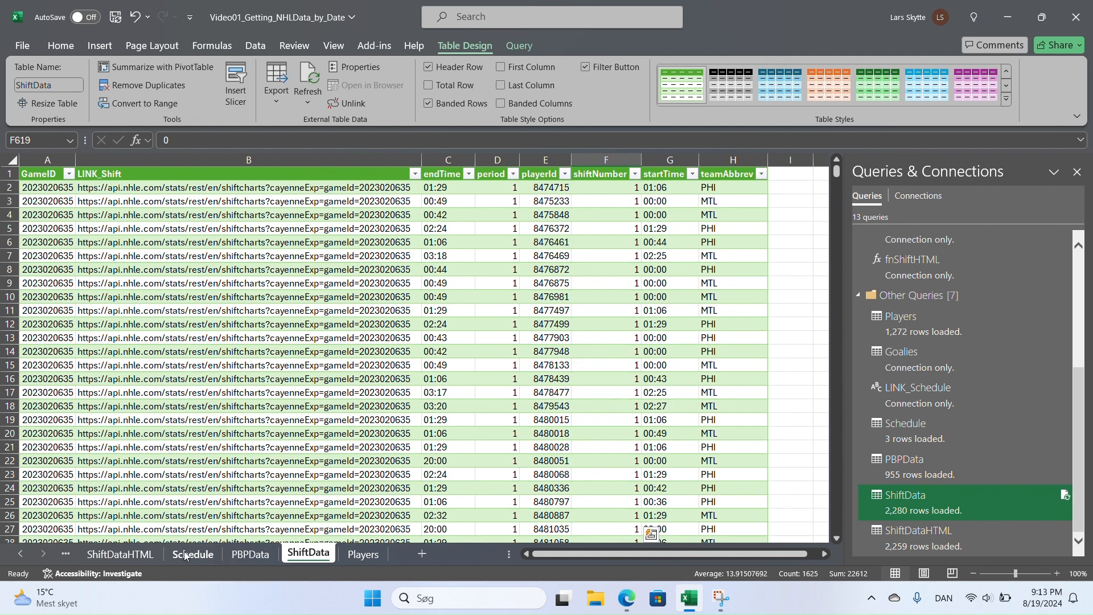
pyautogui.click(120, 553)
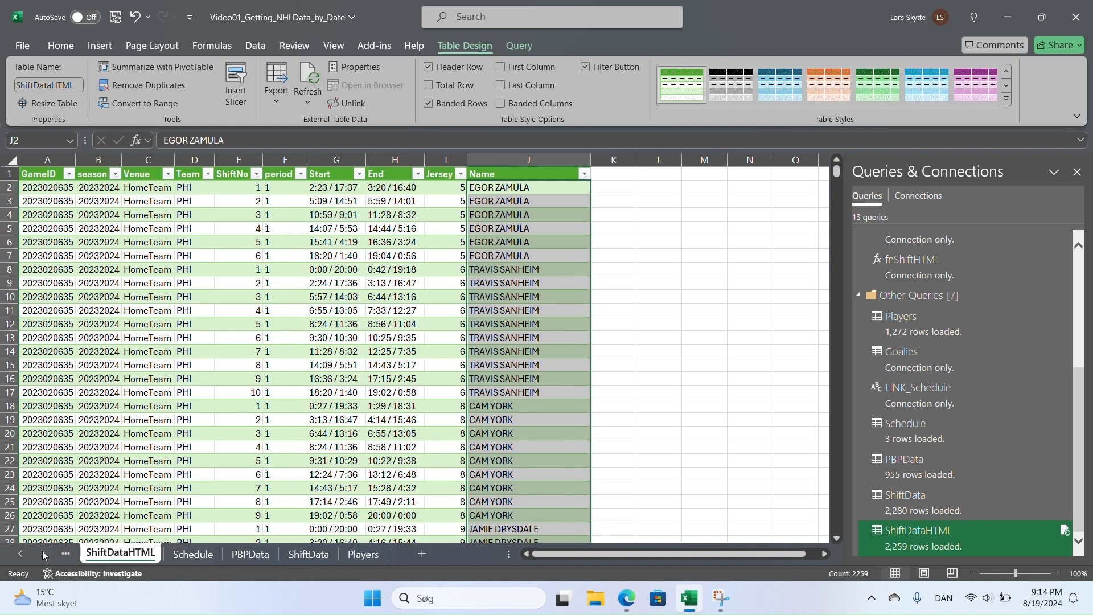
# Change the date in the Select Date table to 2024-01-09.
pyautogui.click(23, 552)
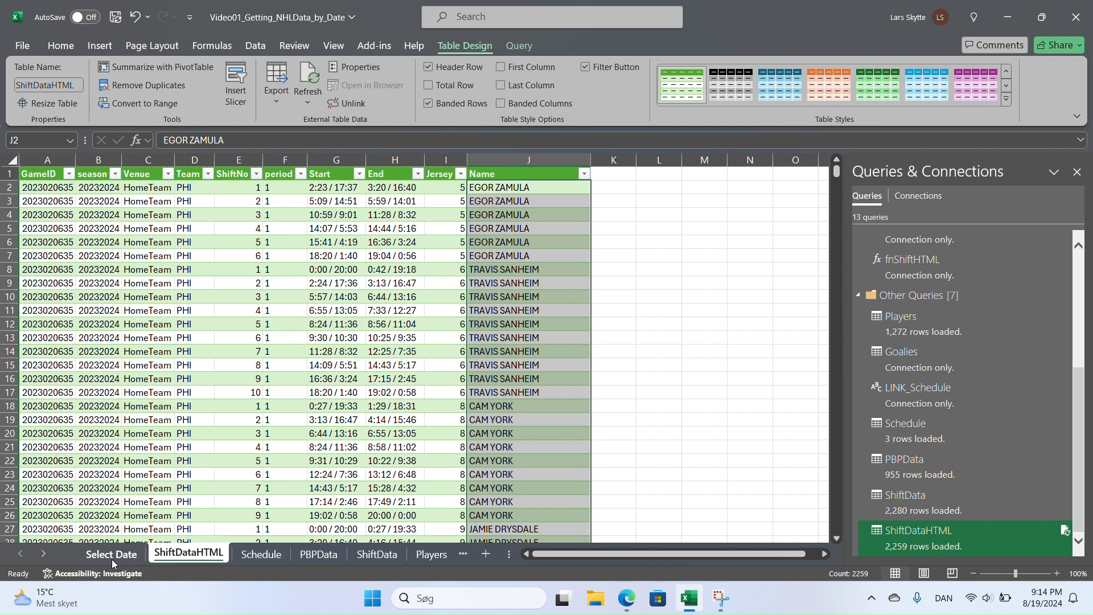
pyautogui.click(112, 555)
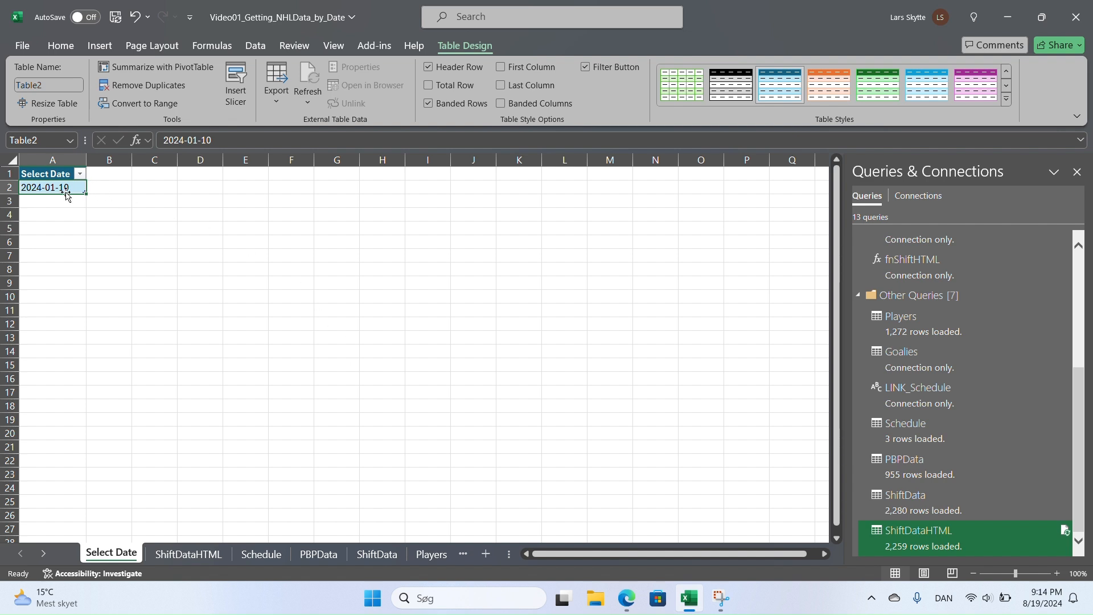
pyautogui.click(221, 141)
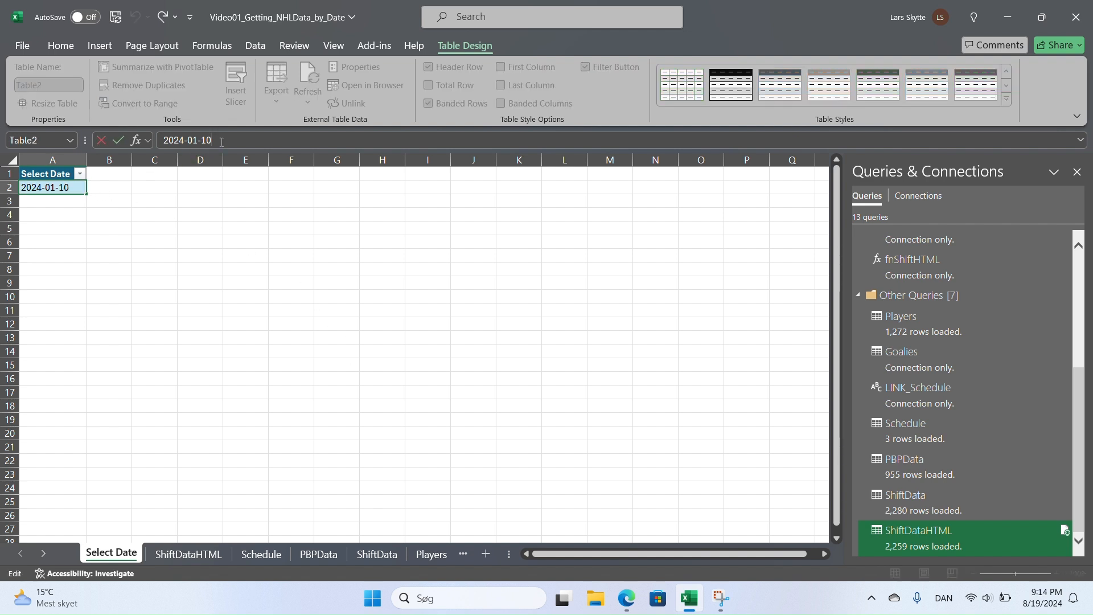
pyautogui.press('BackSpace')
pyautogui.press('BackSpace')
pyautogui.write('09')
pyautogui.press('Return')
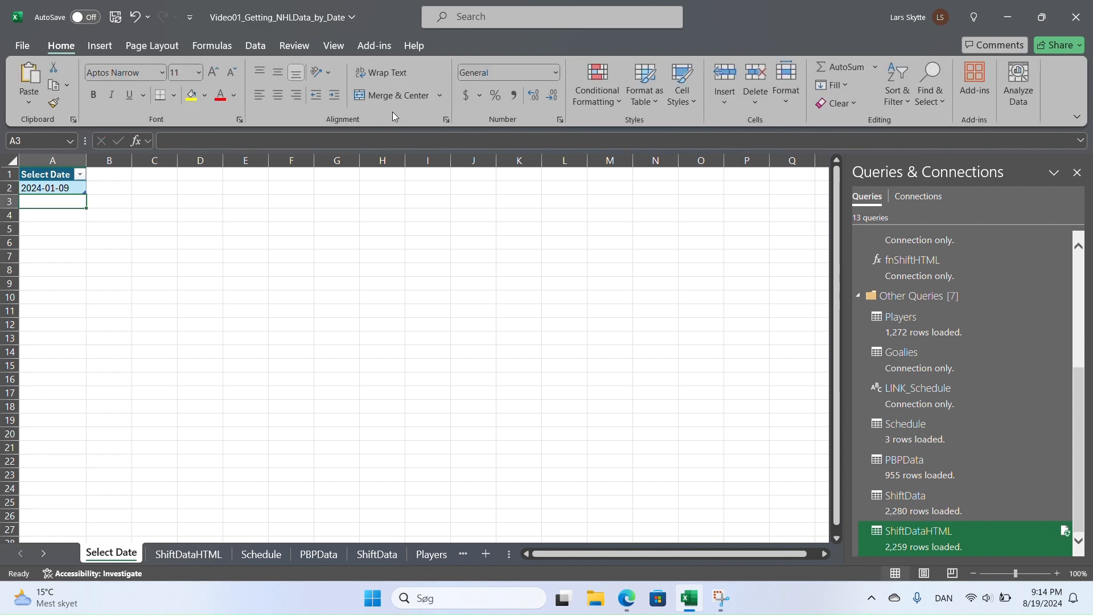
# Refresh all workbook queries for the new date, check the loaded row counts, and refresh them all a second time.
pyautogui.click(251, 49)
pyautogui.click(266, 93)
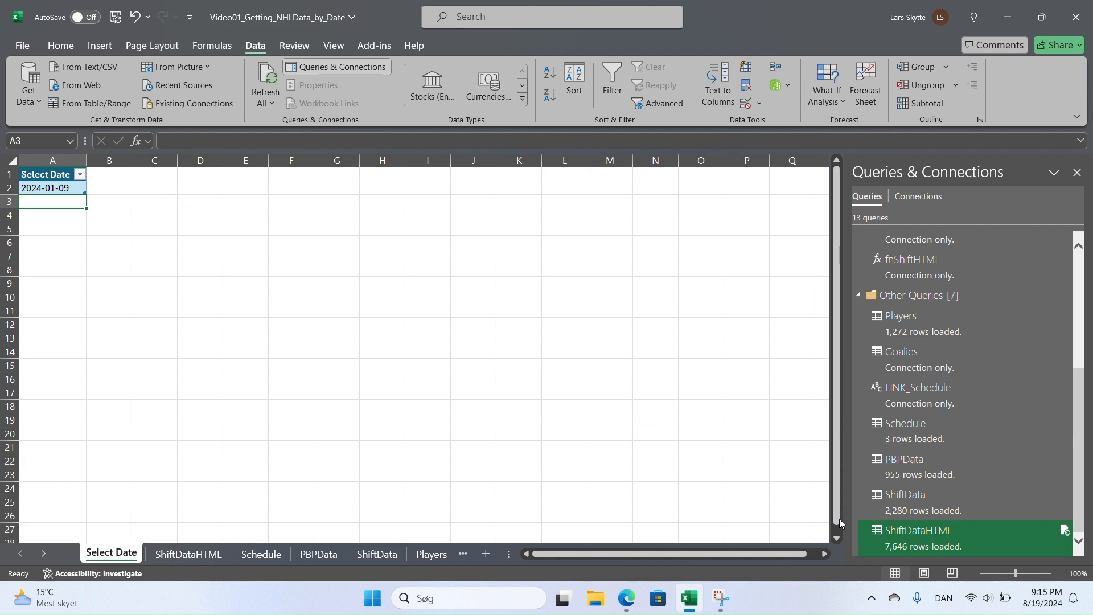
pyautogui.moveTo(944, 545)
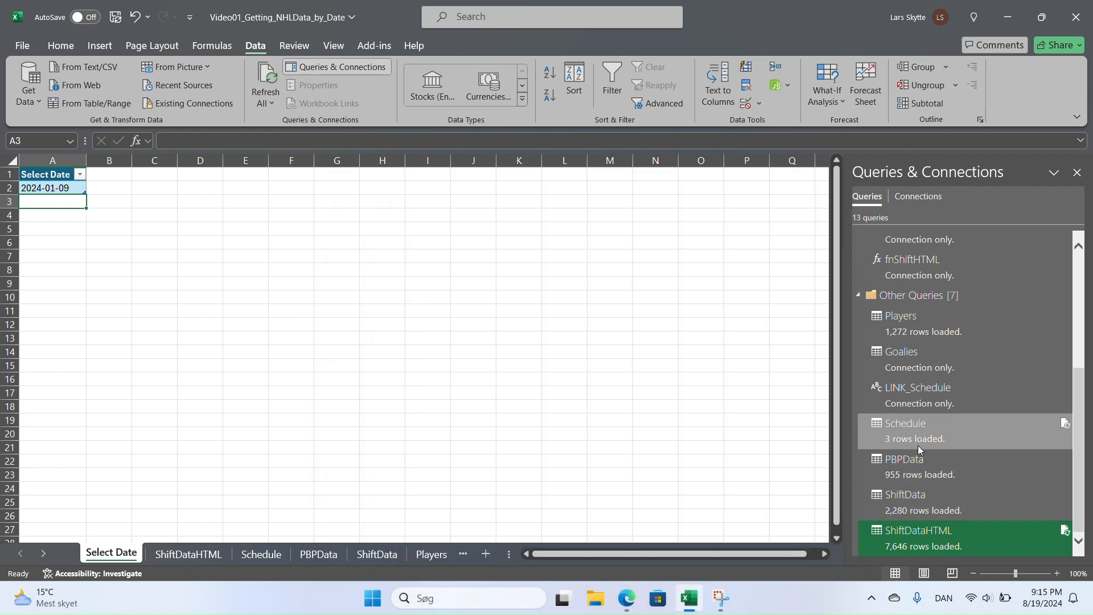
pyautogui.moveTo(923, 438)
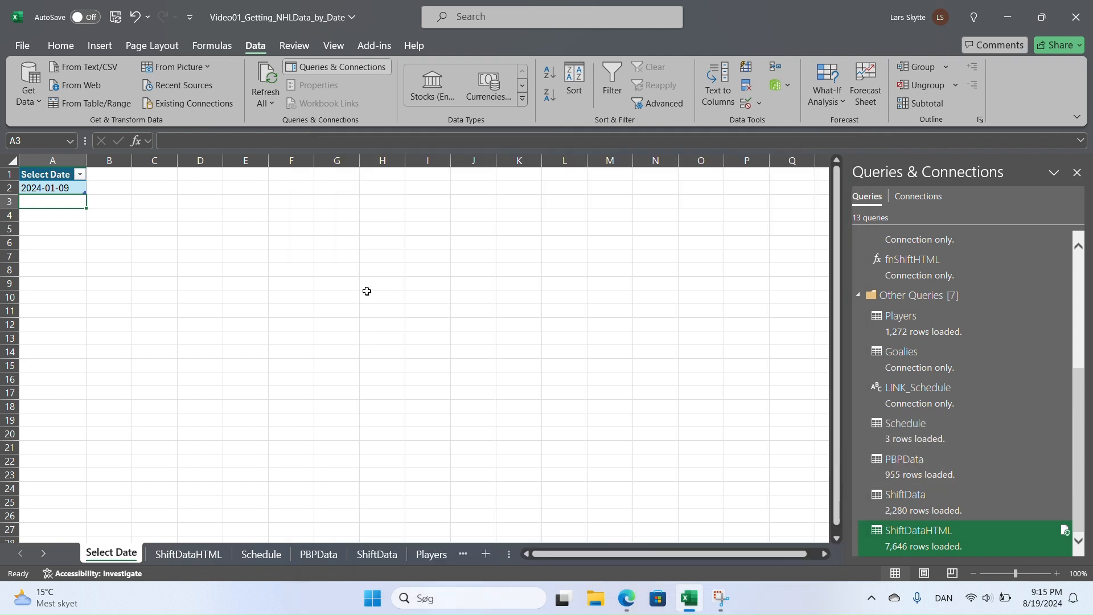
pyautogui.click(367, 284)
pyautogui.click(266, 76)
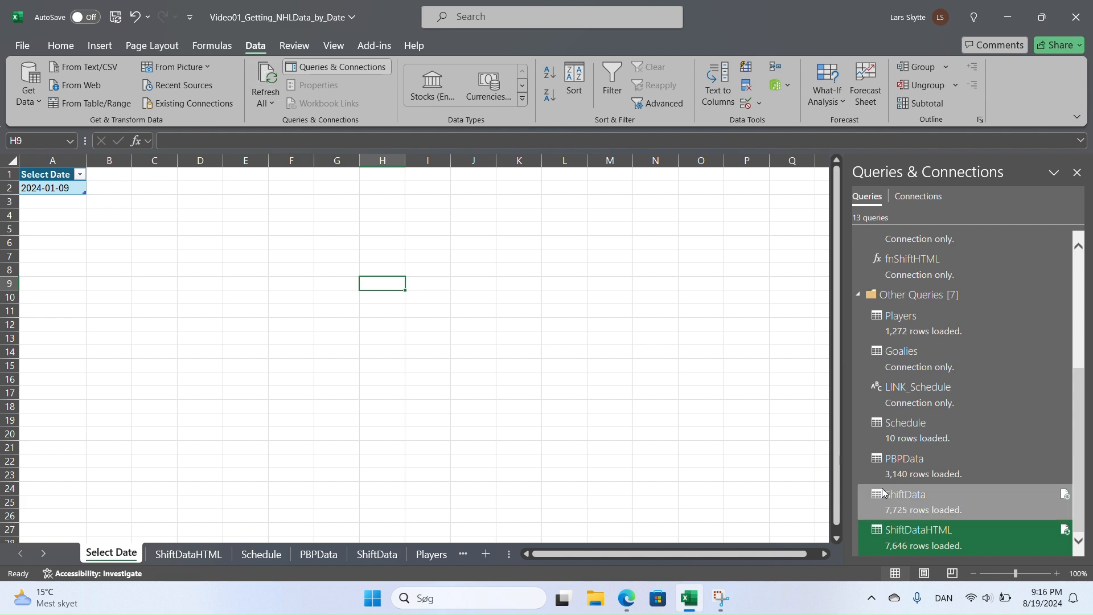
# Compare the row counts and previews of the refreshed ShiftData and ShiftDataHTML queries.
pyautogui.moveTo(1009, 505)
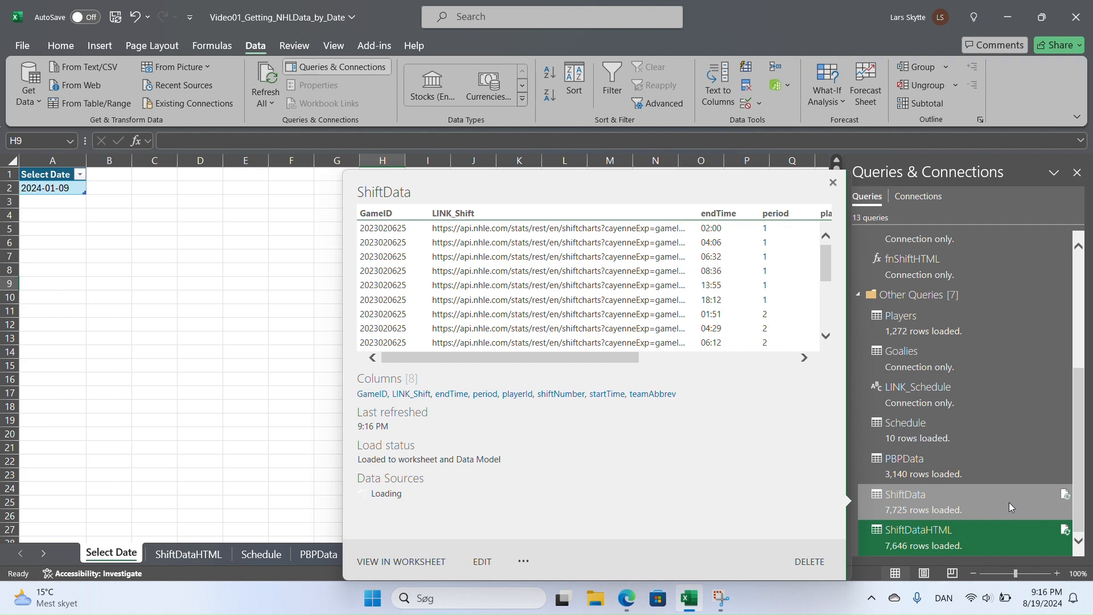
pyautogui.moveTo(984, 523)
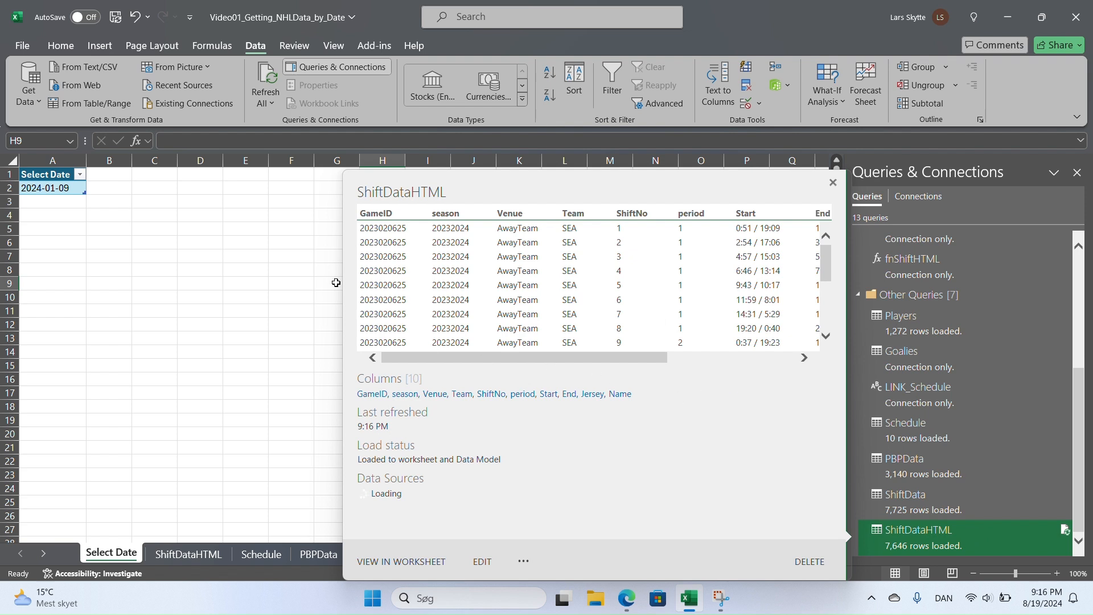
pyautogui.click(196, 285)
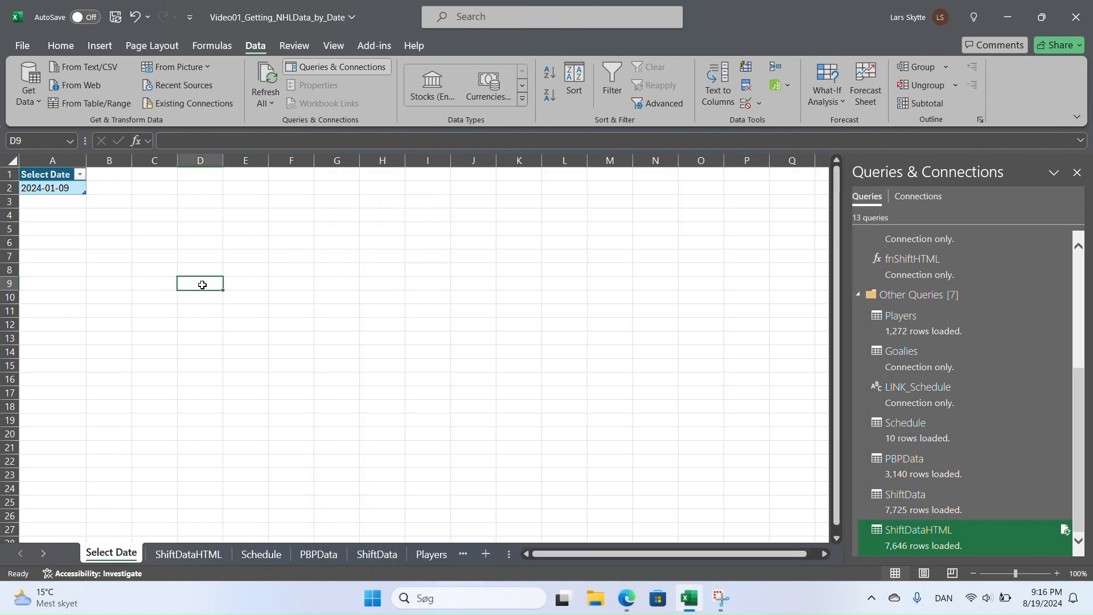